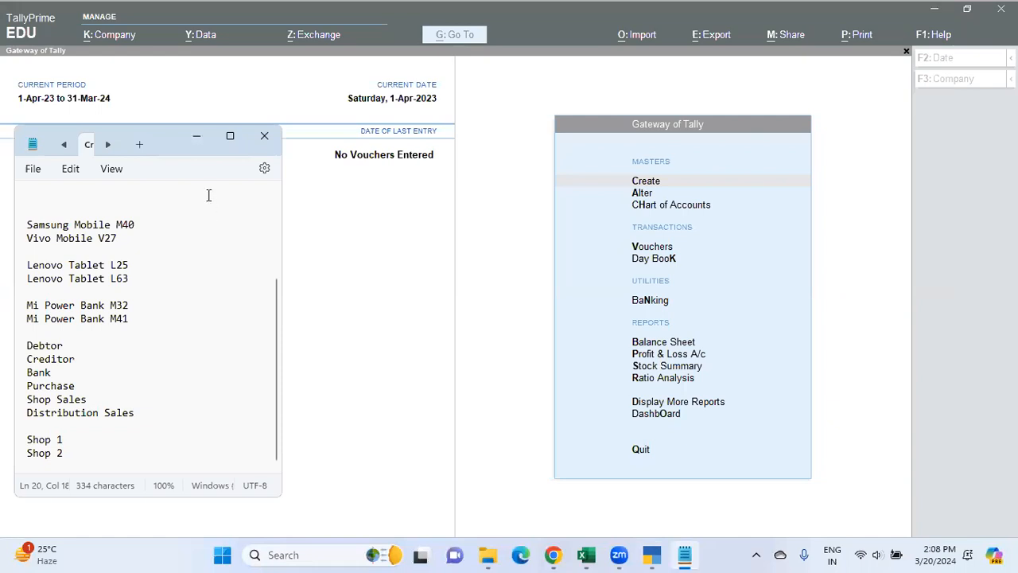
Step: Review the Notepad list of masters to create in Tally Prime, including the sample stock items, ledgers and shops
{"action": "left_click", "coordinate": [196, 136]}
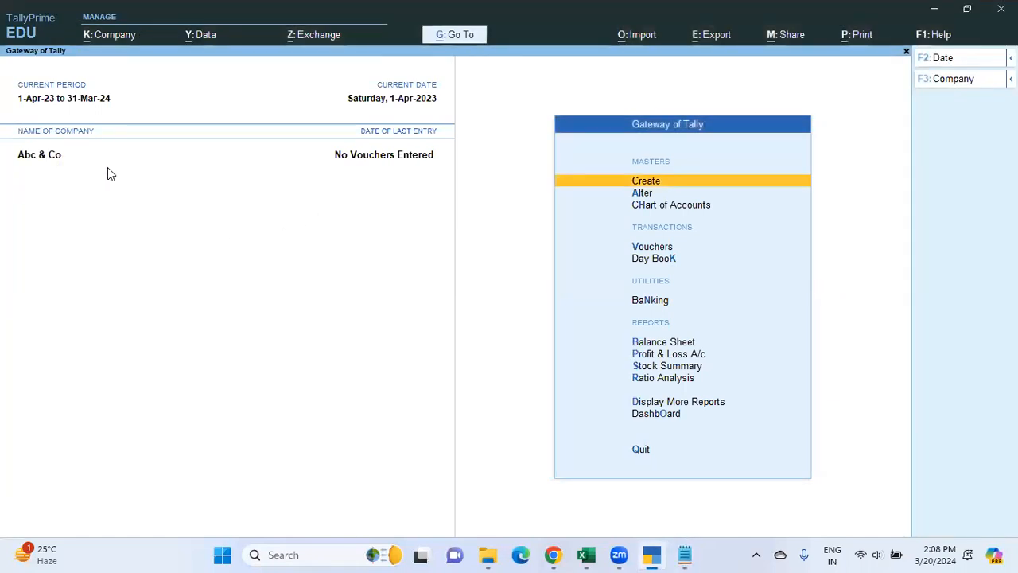
{"action": "left_click", "coordinate": [686, 554]}
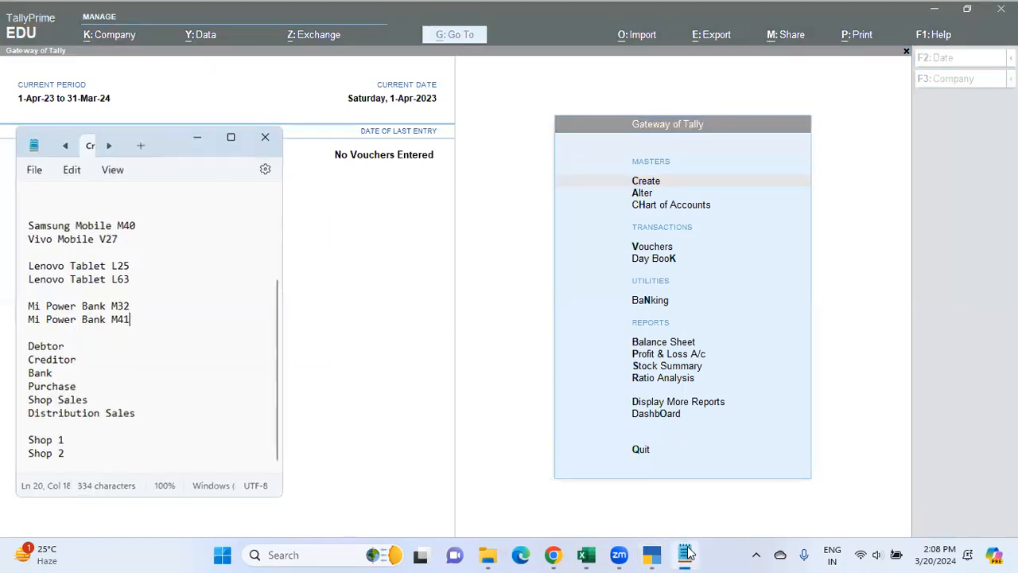
{"action": "left_click_drag", "start_coordinate": [274, 295], "coordinate": [274, 205]}
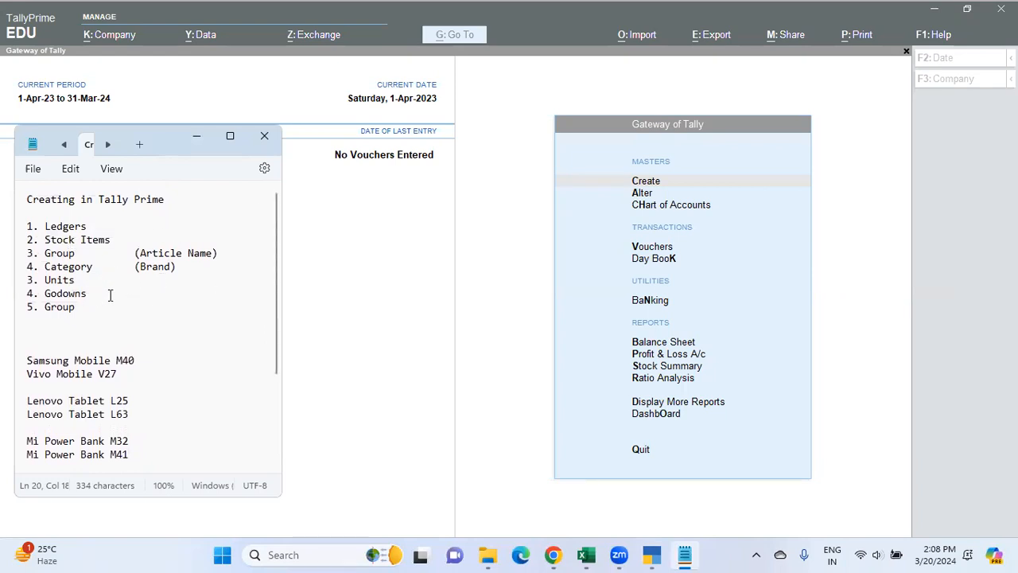
{"action": "left_click_drag", "start_coordinate": [274, 265], "coordinate": [267, 336]}
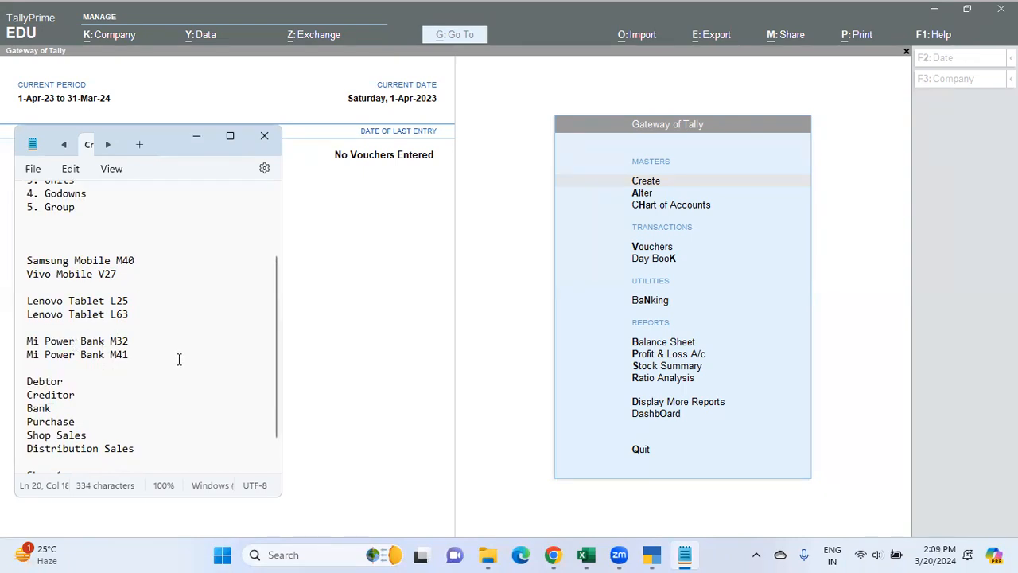
{"action": "left_click_drag", "start_coordinate": [279, 338], "coordinate": [276, 358]}
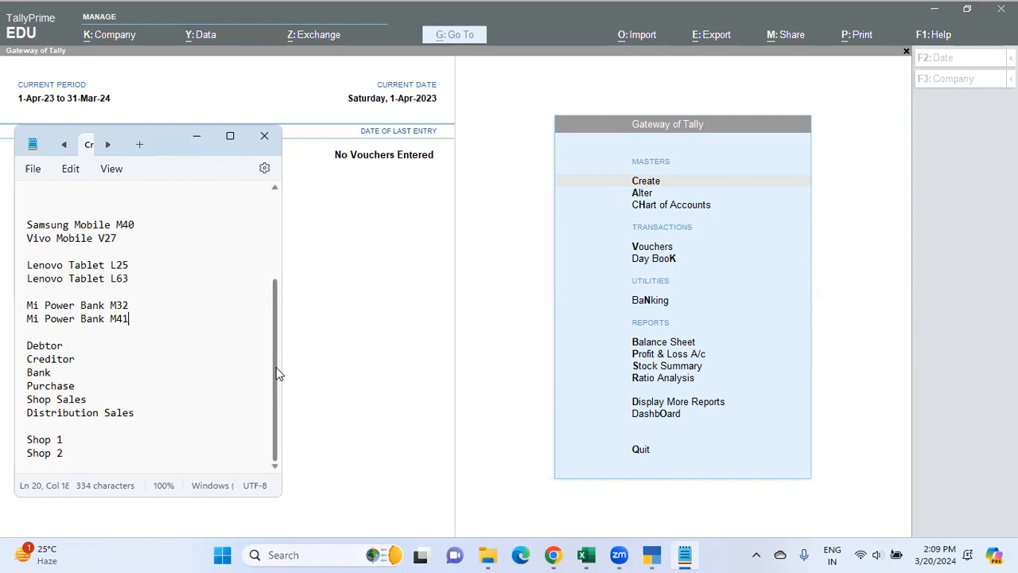
{"action": "scroll", "coordinate": [278, 374], "scroll_direction": "up", "scroll_amount": 4}
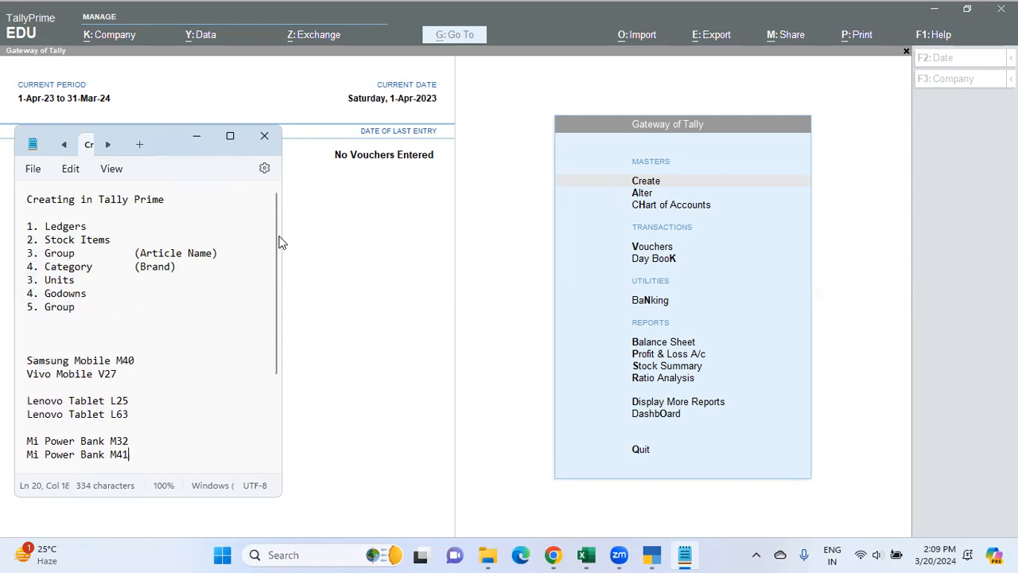
{"action": "scroll", "coordinate": [284, 326], "scroll_direction": "down", "scroll_amount": 4}
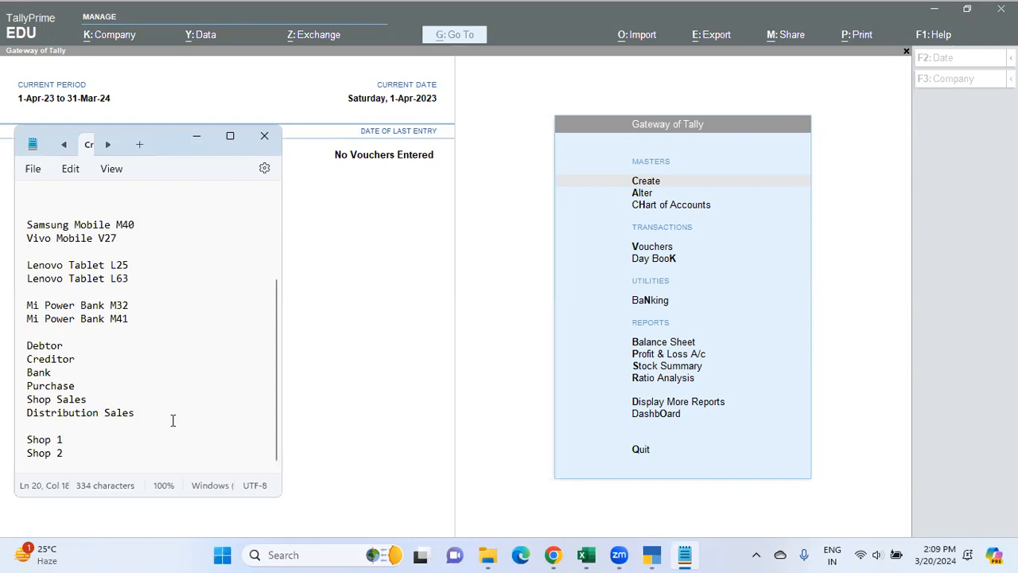
{"action": "left_click", "coordinate": [198, 137]}
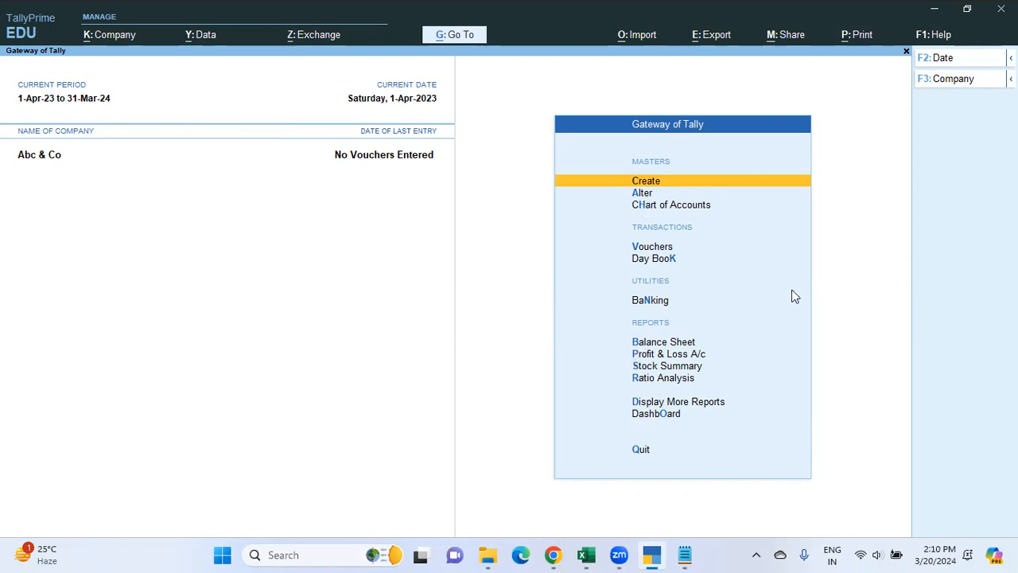
{"action": "key", "text": "Down"}
{"action": "key", "text": "Down"}
{"action": "key", "text": "Down"}
{"action": "key", "text": "Down"}
{"action": "key", "text": "Down"}
{"action": "key", "text": "Down"}
{"action": "key", "text": "Down"}
{"action": "key", "text": "Up"}
{"action": "key", "text": "Up"}
{"action": "key", "text": "Up"}
{"action": "key", "text": "Up"}
{"action": "key", "text": "Up"}
{"action": "key", "text": "Up"}
{"action": "key", "text": "Up"}
{"action": "key", "text": "Down"}
{"action": "key", "text": "Down"}
{"action": "key", "text": "Down"}
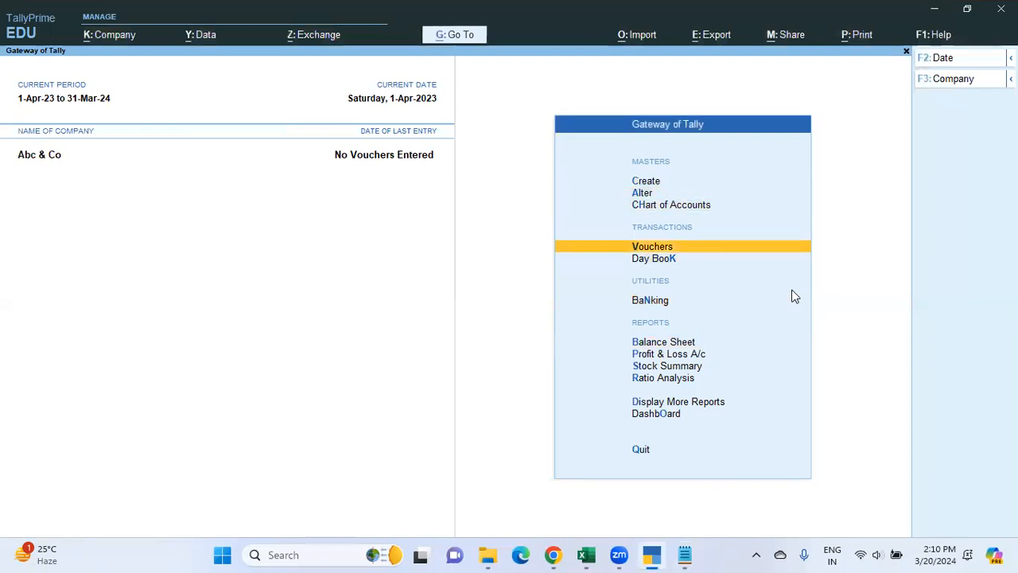
Step: Check the existing ledgers in the account books, then return to the Gateway of Tally
{"action": "left_click", "coordinate": [634, 403]}
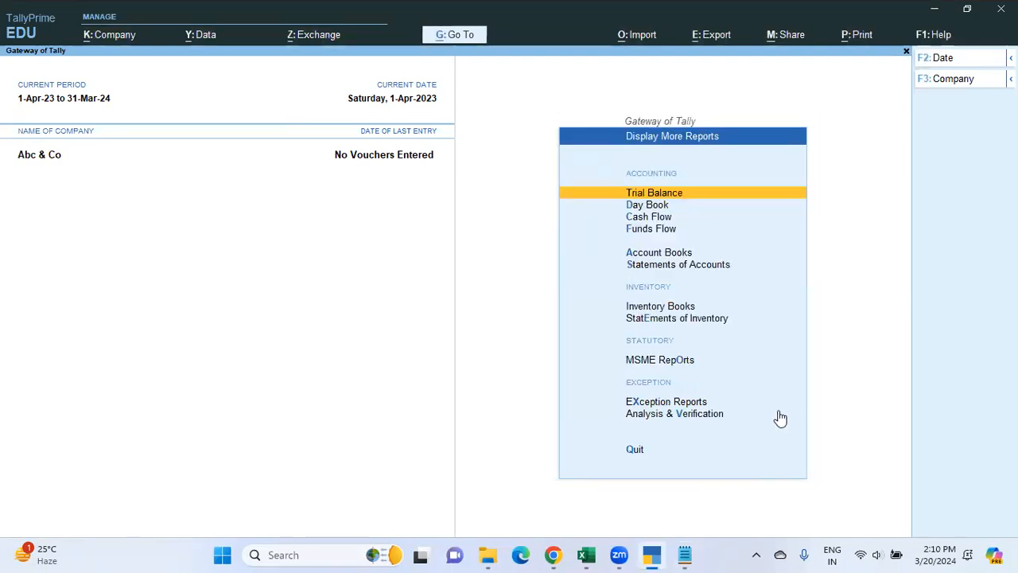
{"action": "key", "text": "a"}
{"action": "key", "text": "Down"}
{"action": "key", "text": "Down"}
{"action": "key", "text": "Down"}
{"action": "key", "text": "Up"}
{"action": "key", "text": "Up"}
{"action": "key", "text": "Return"}
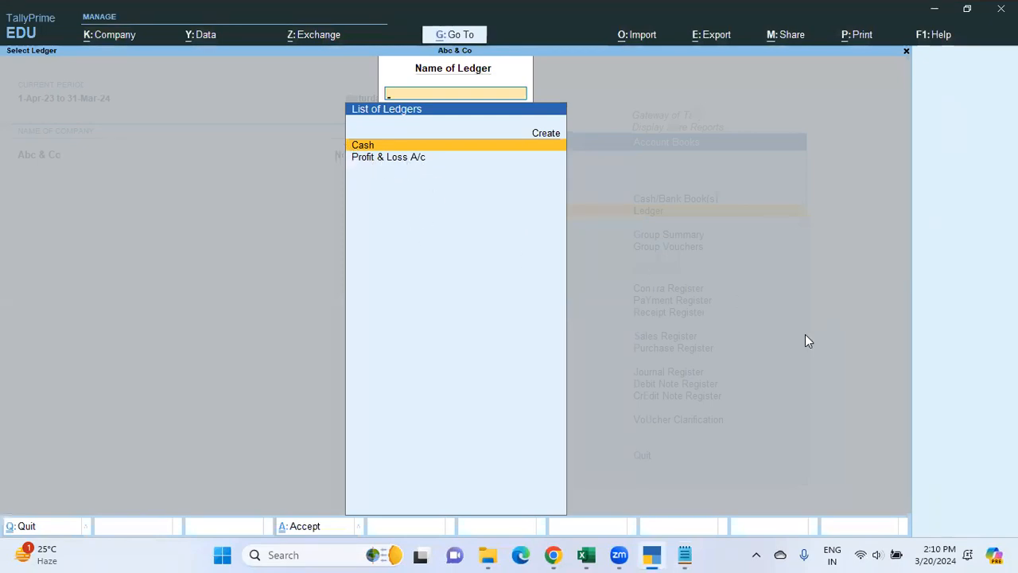
{"action": "key", "text": "Escape"}
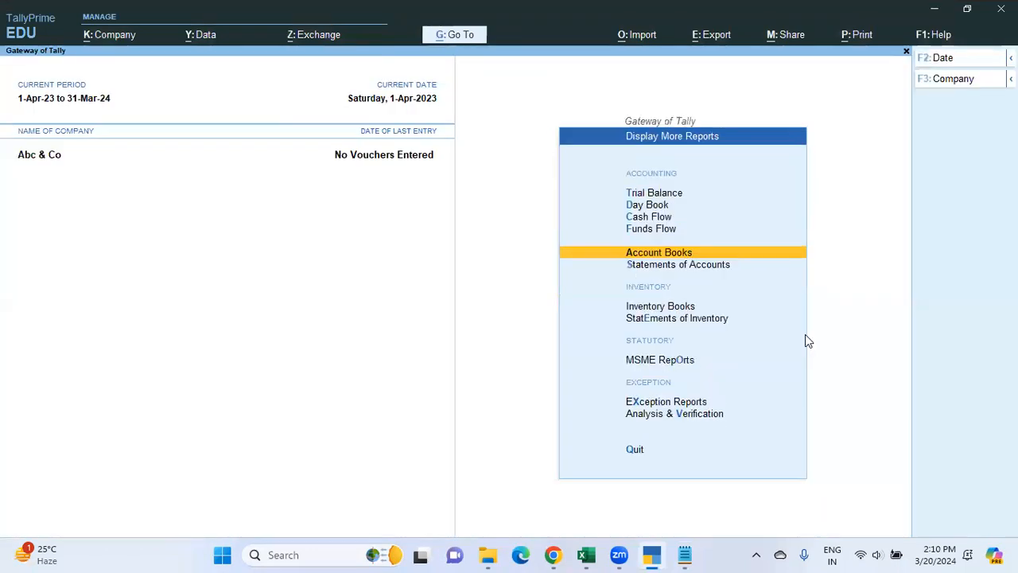
{"action": "key", "text": "Escape"}
{"action": "key", "text": "Escape"}
{"action": "key", "text": "n"}
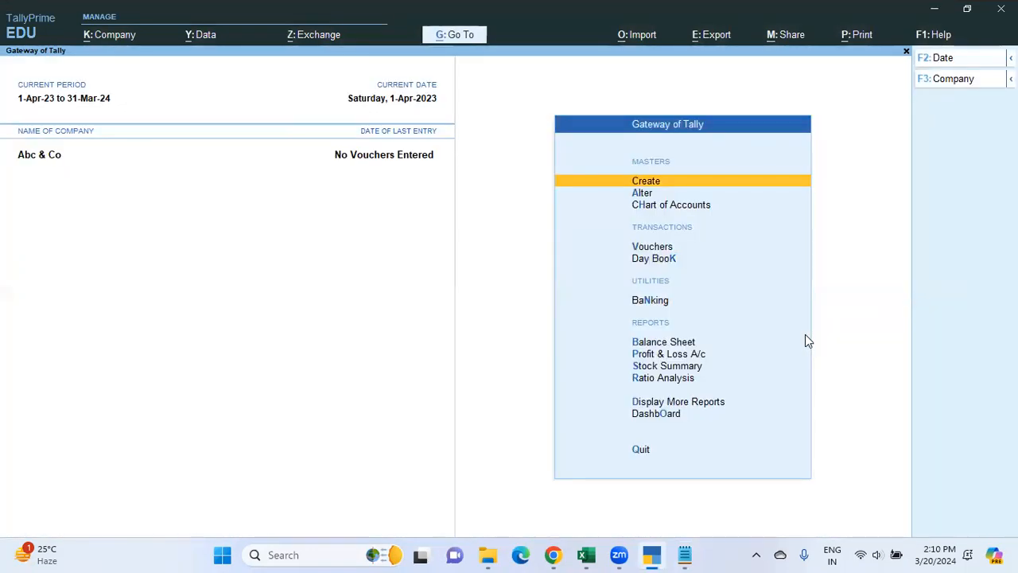
Step: Open master creation and look through the accounting and inventory master types available
{"action": "key", "text": "Down"}
{"action": "key", "text": "Down"}
{"action": "key", "text": "Up"}
{"action": "key", "text": "Up"}
{"action": "key", "text": "Return"}
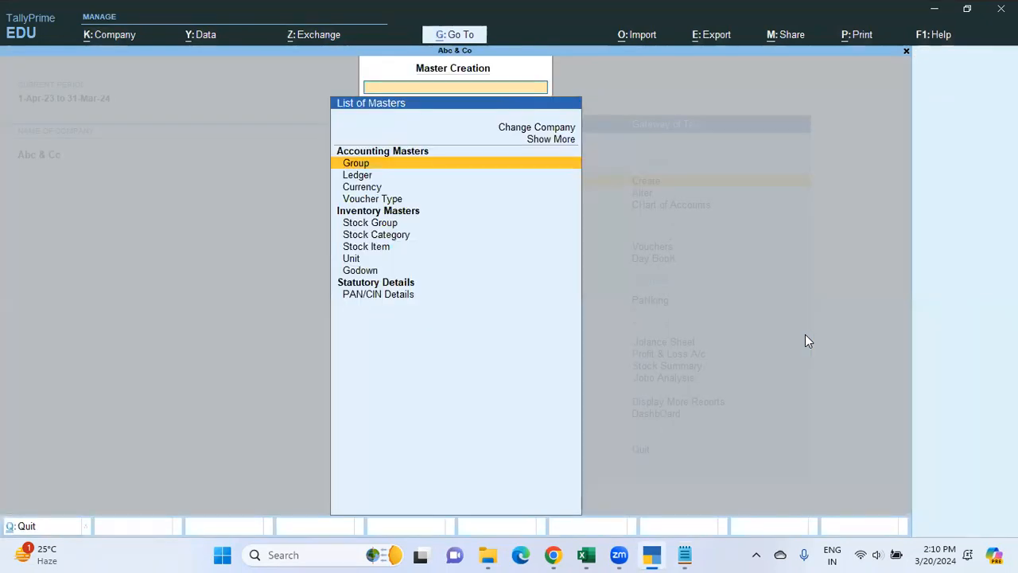
{"action": "key", "text": "Down"}
{"action": "key", "text": "Down"}
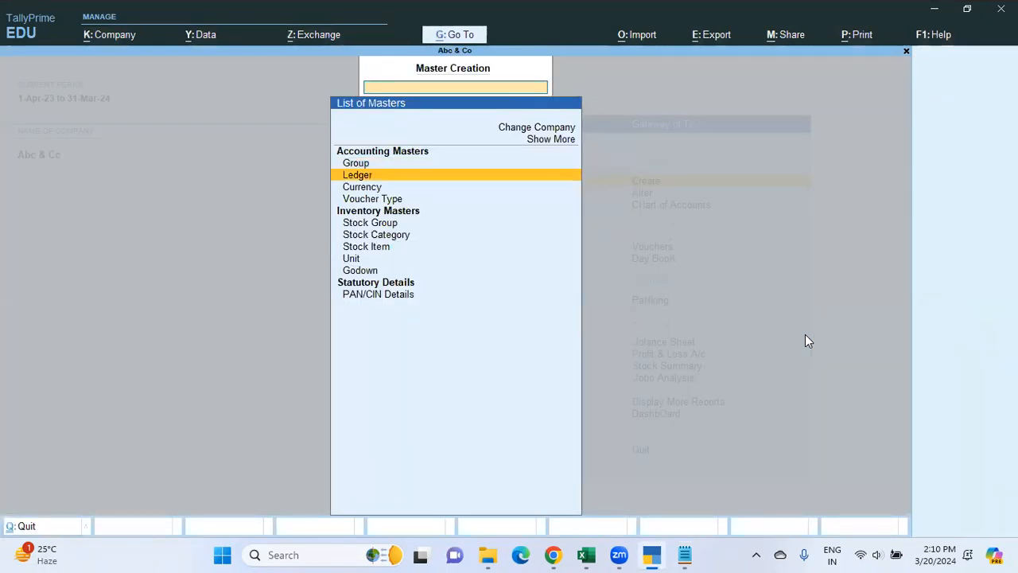
{"action": "key", "text": "Up"}
{"action": "key", "text": "Down"}
{"action": "key", "text": "Down"}
{"action": "key", "text": "Down"}
{"action": "key", "text": "Down"}
{"action": "key", "text": "Down"}
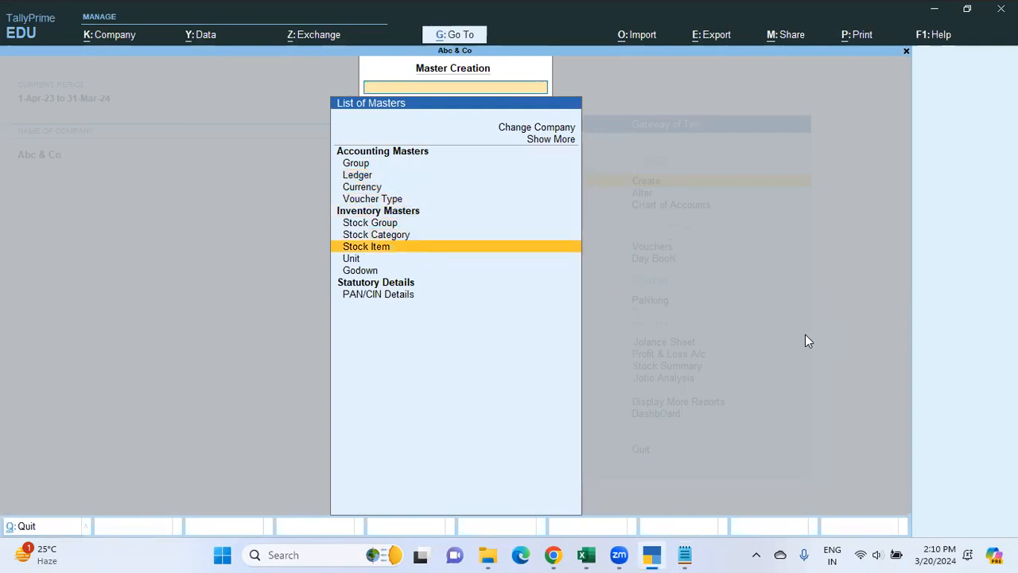
{"action": "key", "text": "Up"}
{"action": "key", "text": "Up"}
{"action": "key", "text": "Up"}
{"action": "key", "text": "Up"}
{"action": "key", "text": "Up"}
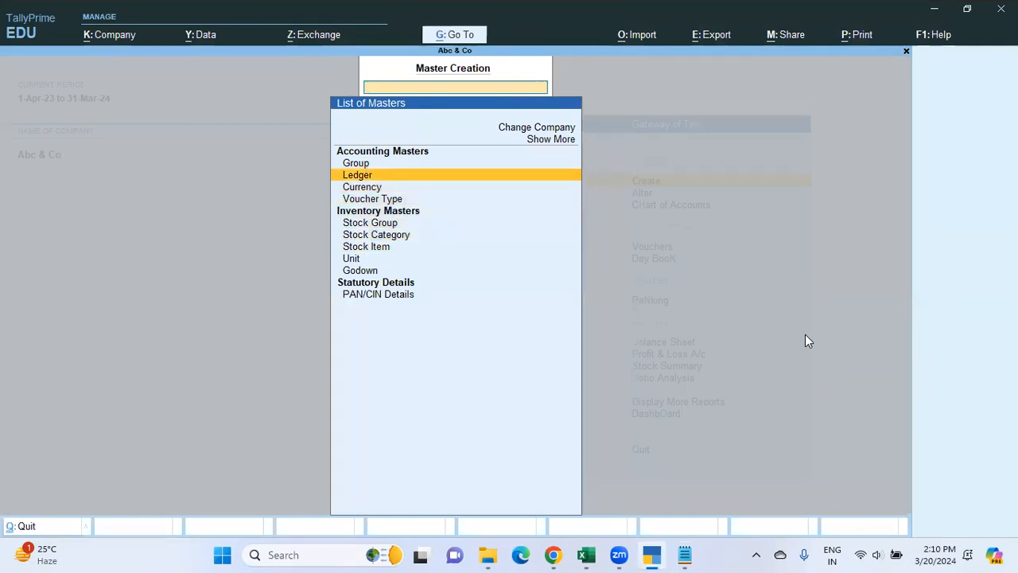
{"action": "key", "text": "Up"}
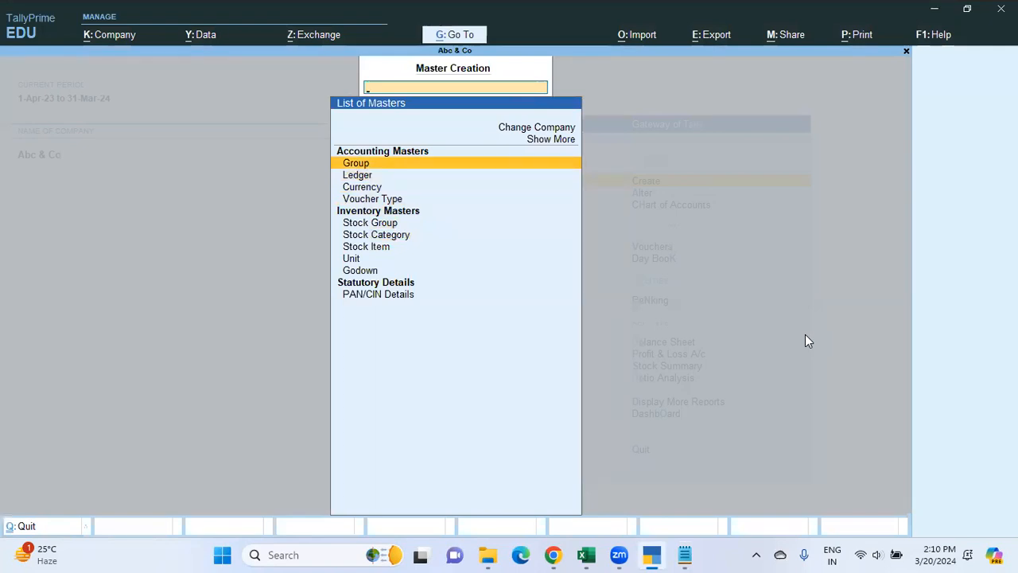
Step: Start a new accounting group named Shop Sales and place it under Sales Accounts
{"action": "key", "text": "Return"}
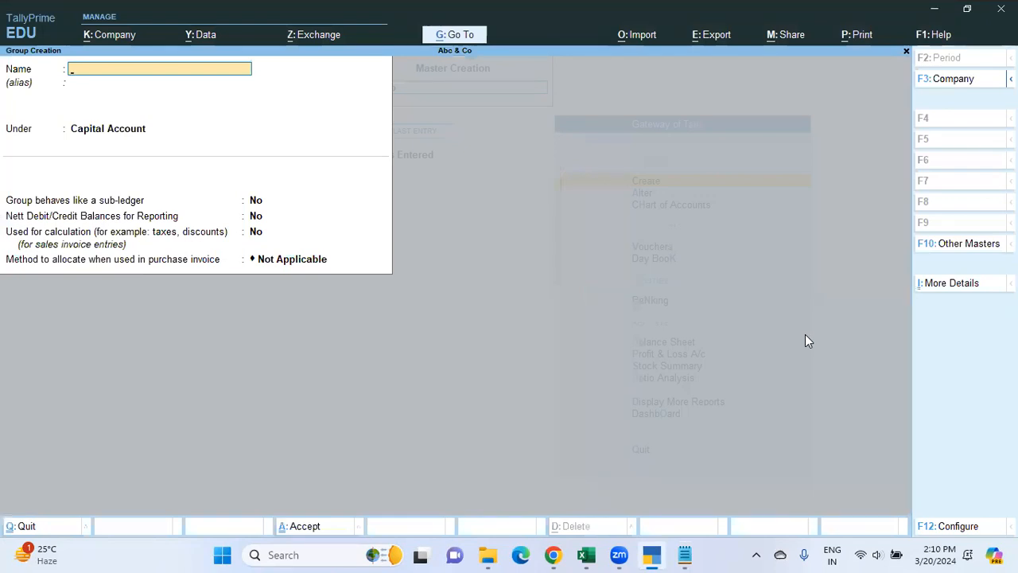
{"action": "type", "text": "Shop Sales"}
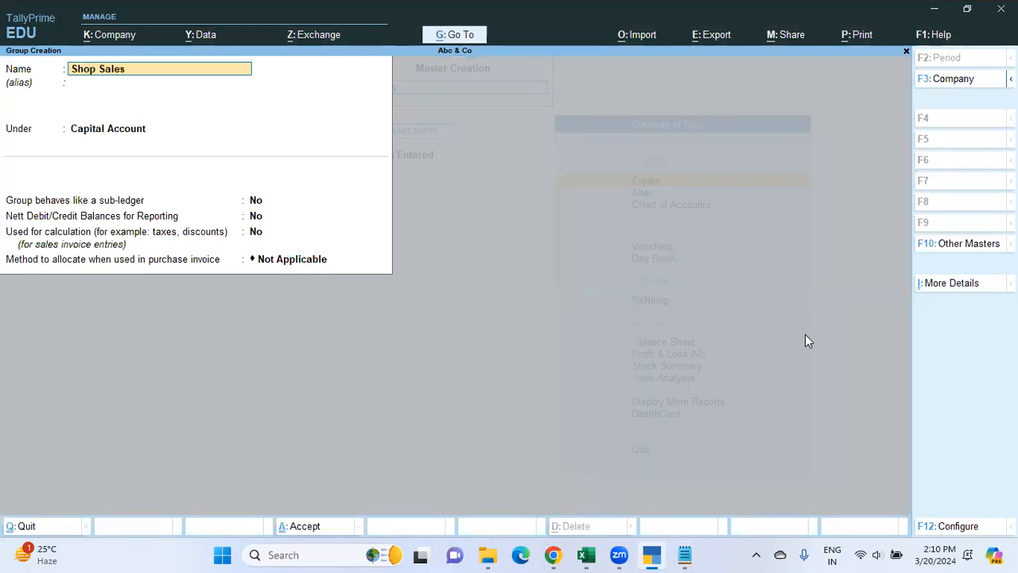
{"action": "key", "text": "Return"}
{"action": "key", "text": "Return"}
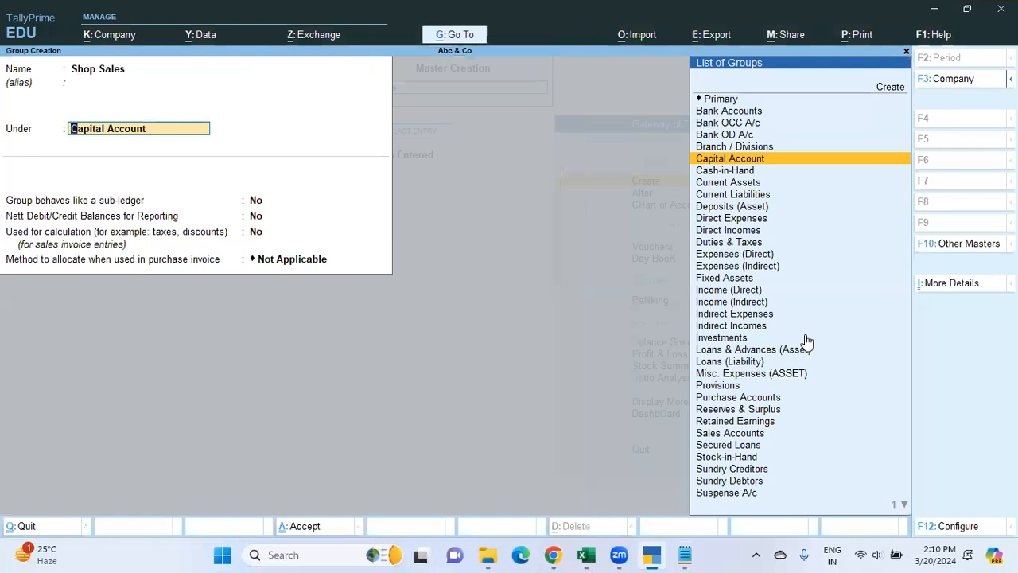
{"action": "type", "text": "Sal"}
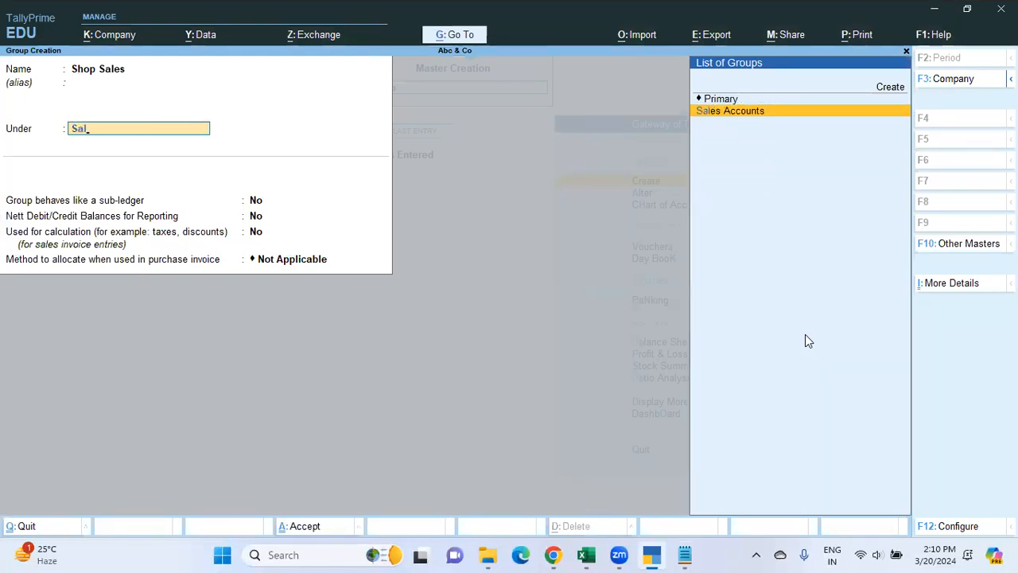
{"action": "key", "text": "Return"}
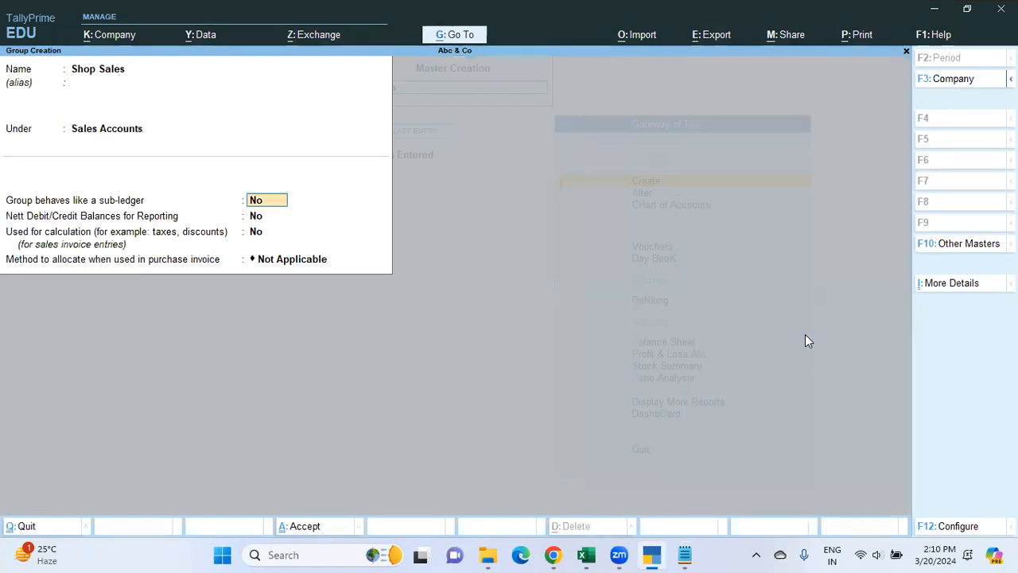
Step: Save the Shop Sales group with its default options and return to the Gateway of Tally
{"action": "key", "text": "Return"}
{"action": "key", "text": "Return"}
{"action": "key", "text": "Return"}
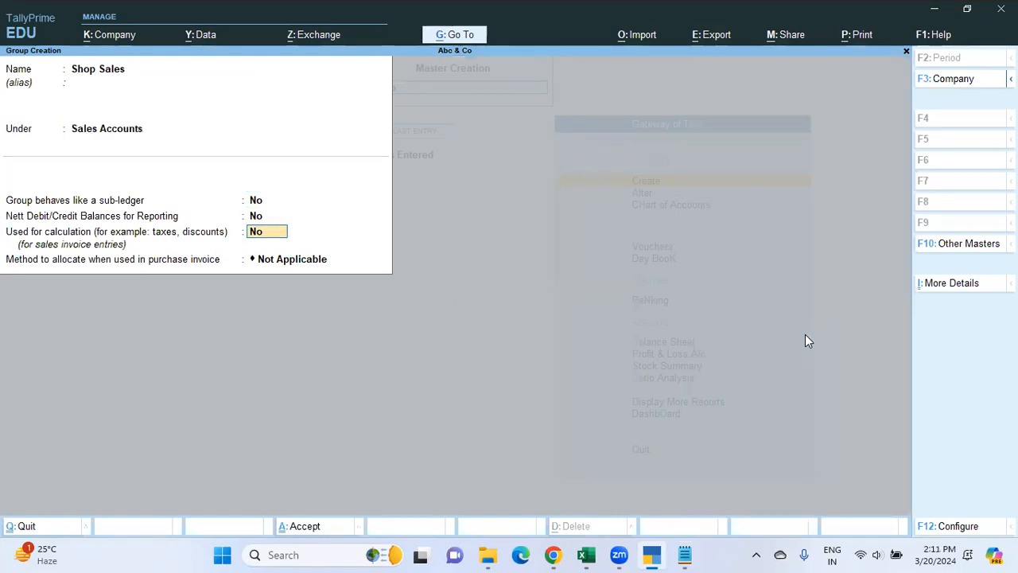
{"action": "key", "text": "Return"}
{"action": "key", "text": "Return"}
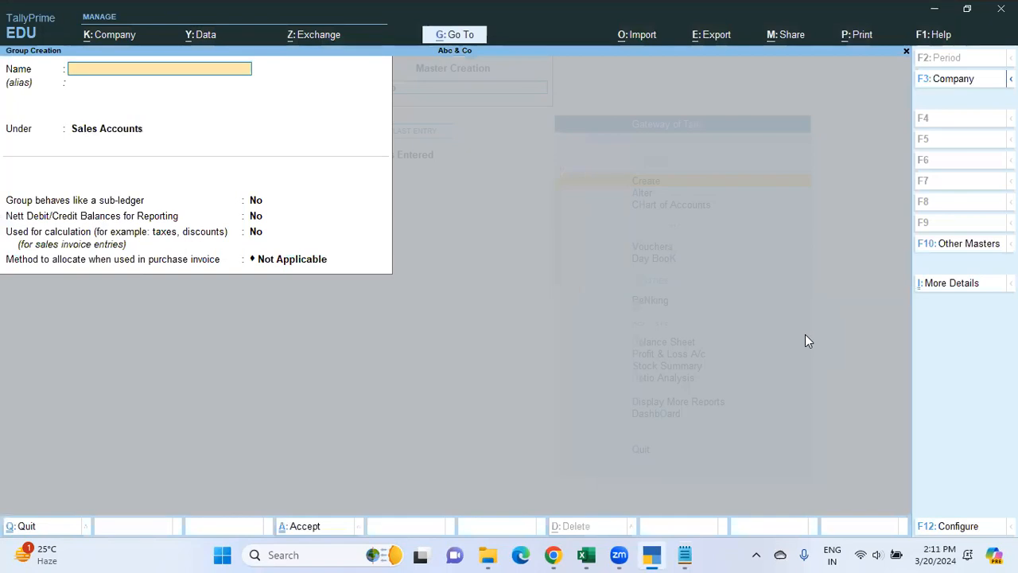
{"action": "key", "text": "Escape"}
{"action": "key", "text": "Escape"}
{"action": "key", "text": "Escape"}
{"action": "key", "text": "Escape"}
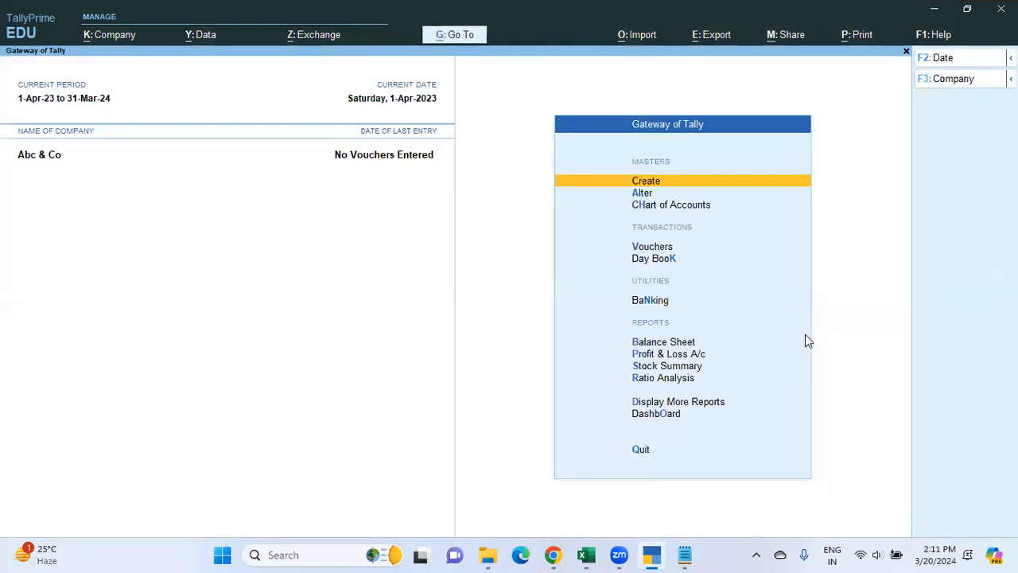
Step: Start a new ledger and name it Shop 1, leaving the alias empty
{"action": "key", "text": "Down"}
{"action": "key", "text": "Up"}
{"action": "key", "text": "Return"}
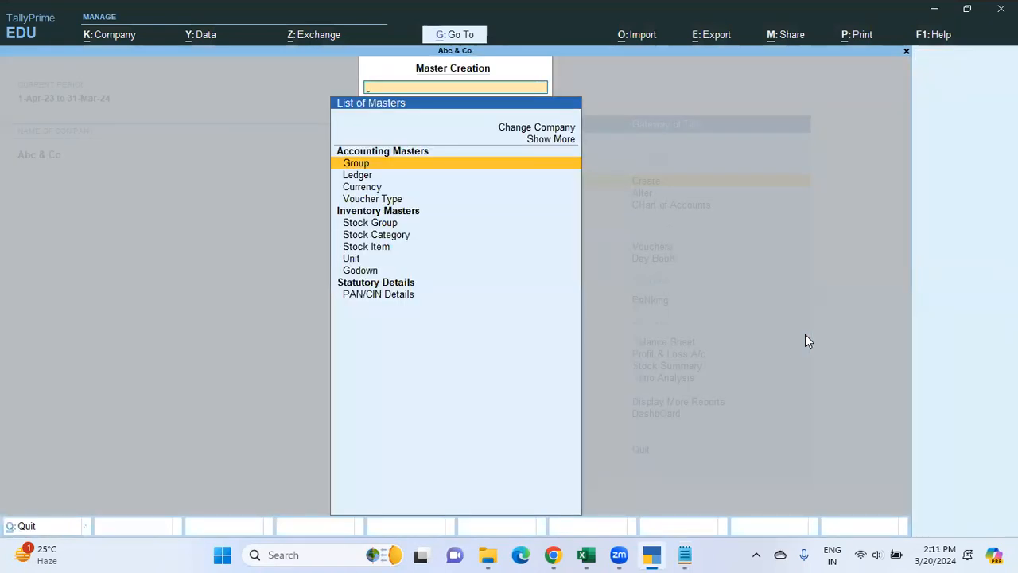
{"action": "key", "text": "Down"}
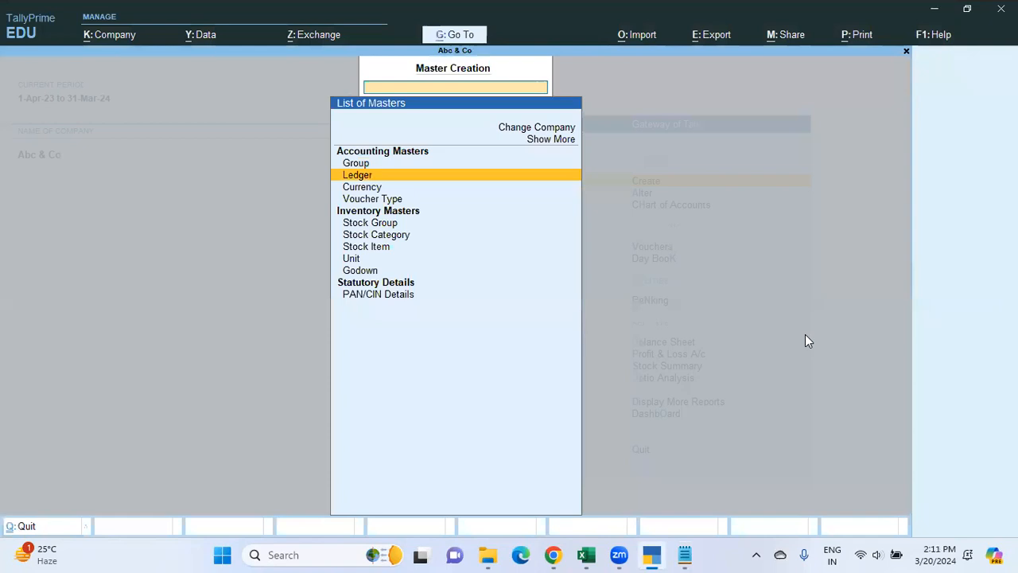
{"action": "key", "text": "Return"}
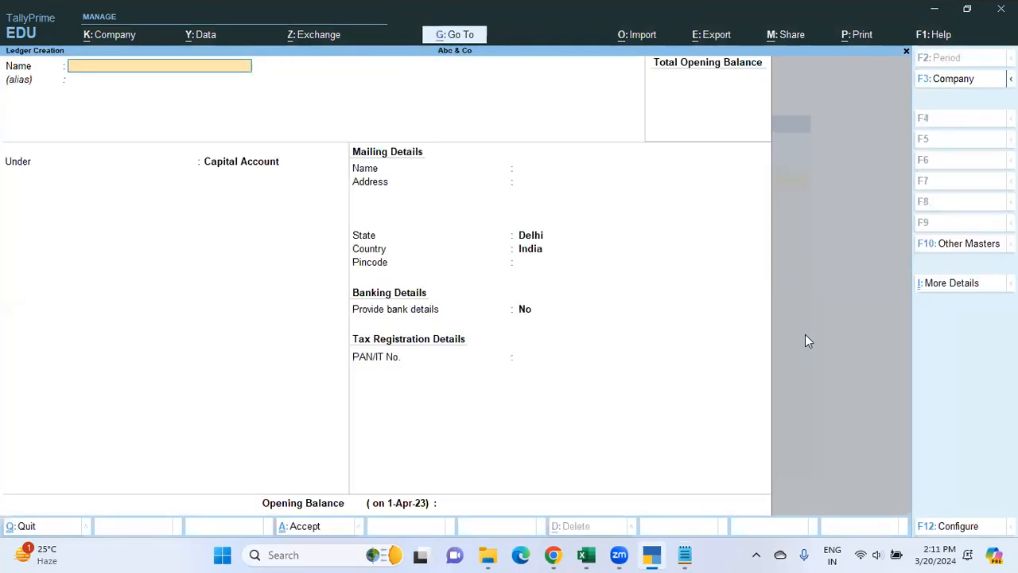
{"action": "type", "text": "Shop 1"}
{"action": "key", "text": "Return"}
{"action": "key", "text": "Return"}
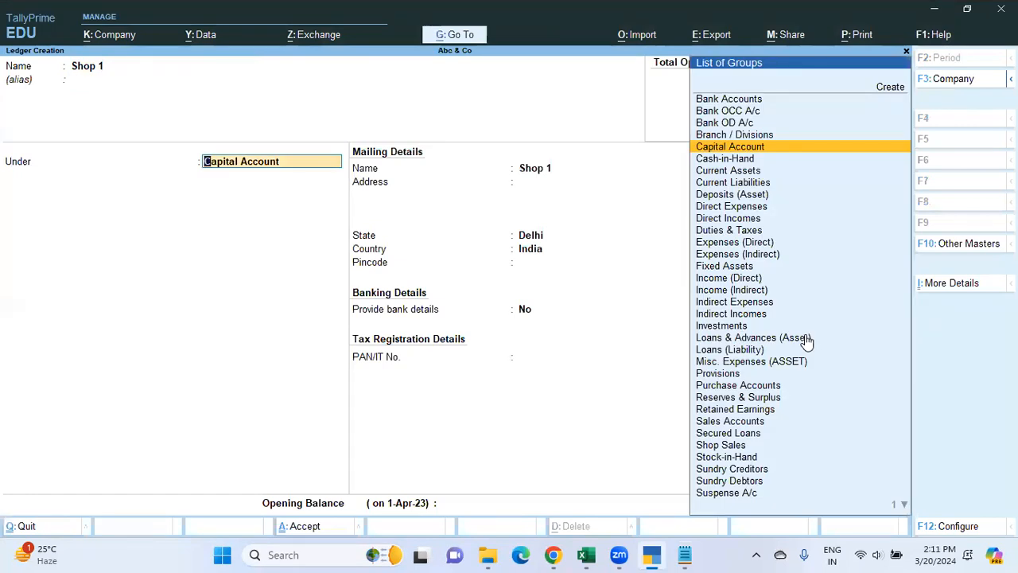
Step: Place the Shop 1 ledger under the Shop Sales group and save it with ledger type Not Applicable and no bank details
{"action": "type", "text": "Sal"}
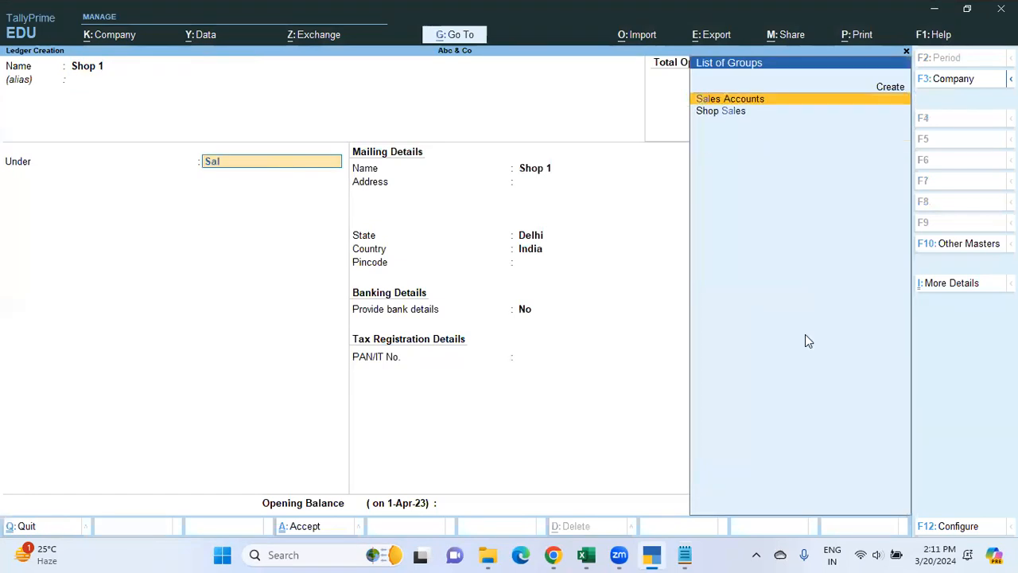
{"action": "key", "text": "Down"}
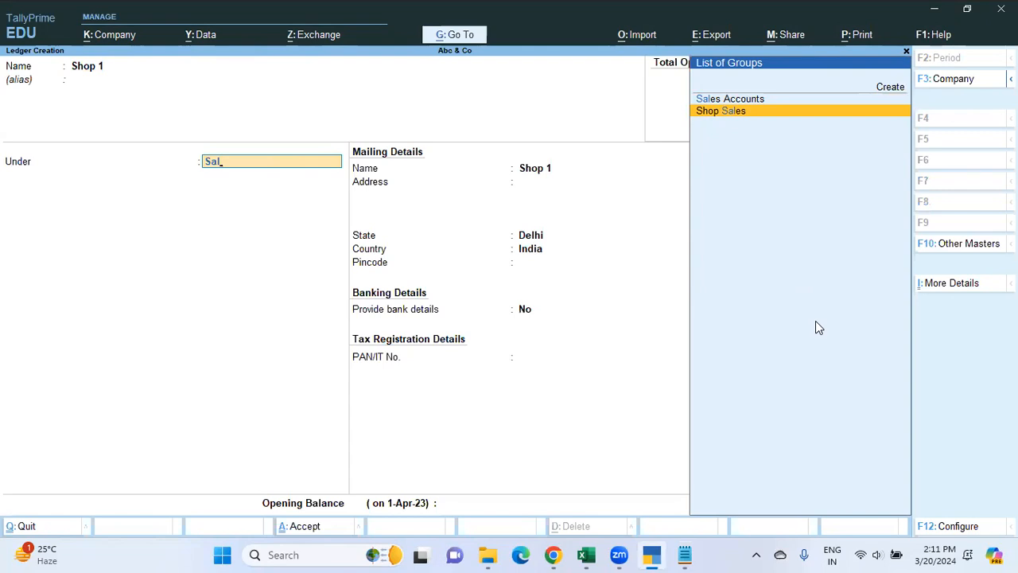
{"action": "key", "text": "Return"}
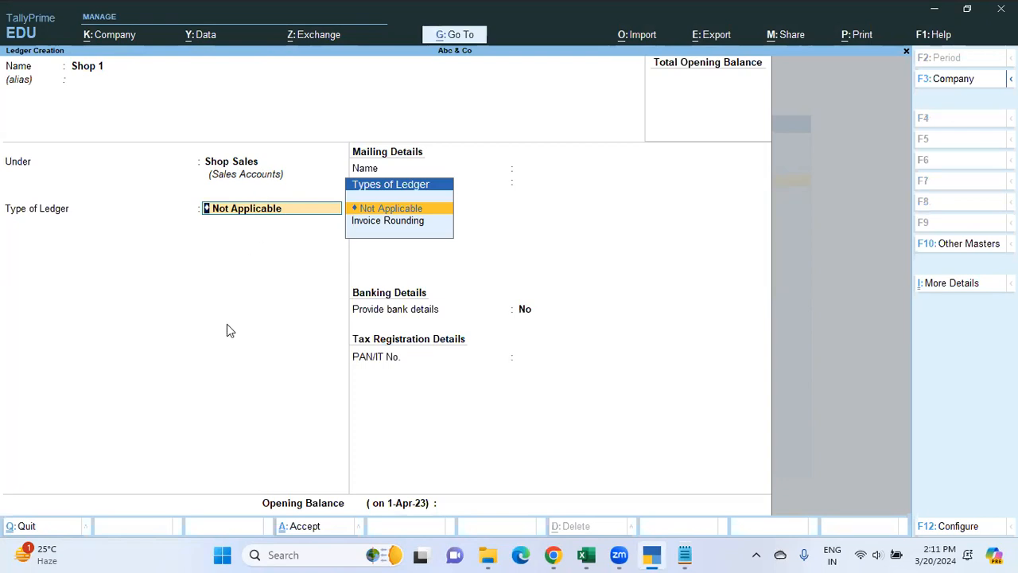
{"action": "key", "text": "Return"}
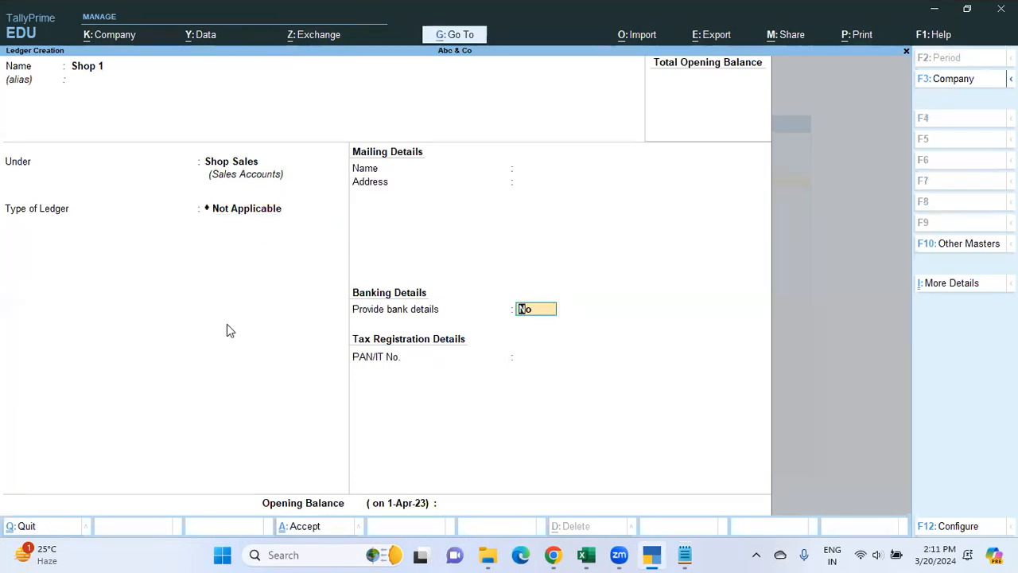
{"action": "key", "text": "Return"}
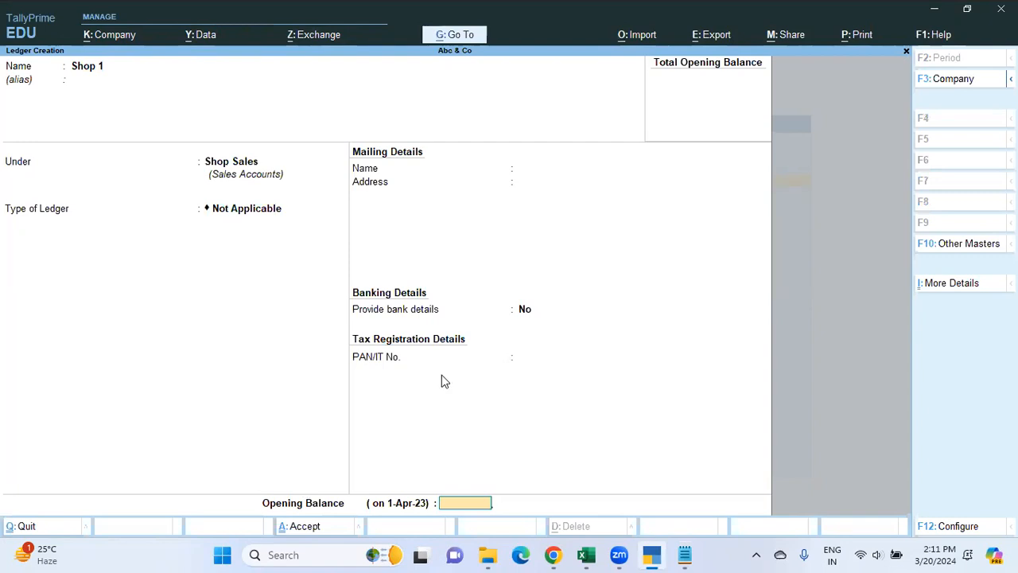
{"action": "key", "text": "Return"}
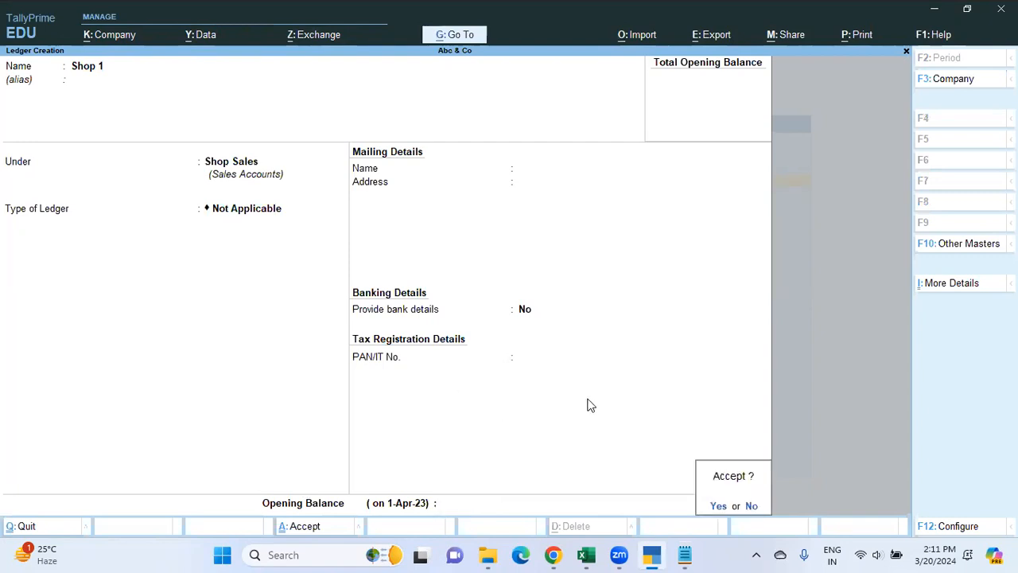
{"action": "key", "text": "Return"}
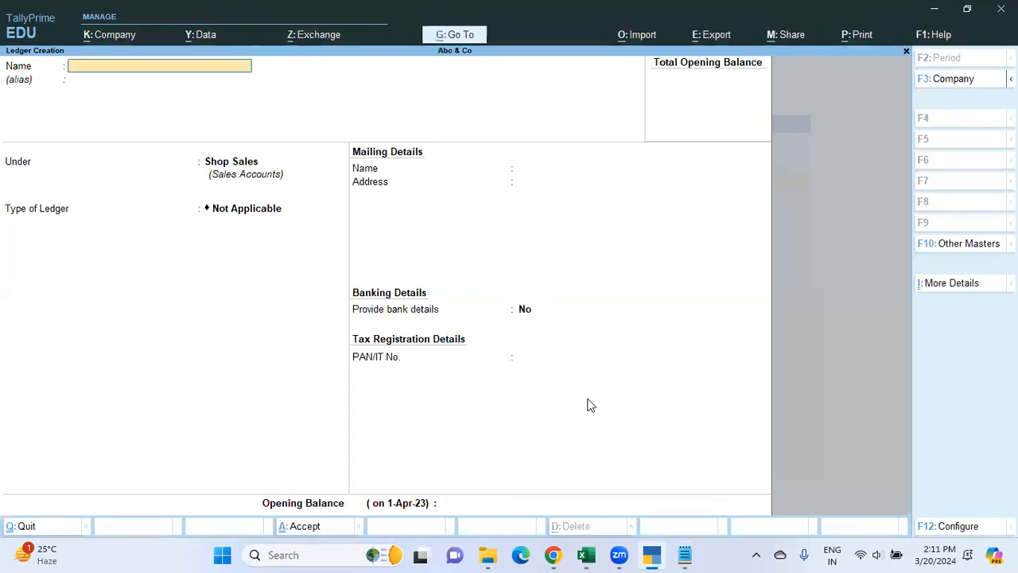
Step: Create a ledger named Shop 2 under Shop Sales, without an alias or opening balance, and save it
{"action": "type", "text": "Shop 2"}
{"action": "key", "text": "Return"}
{"action": "key", "text": "Return"}
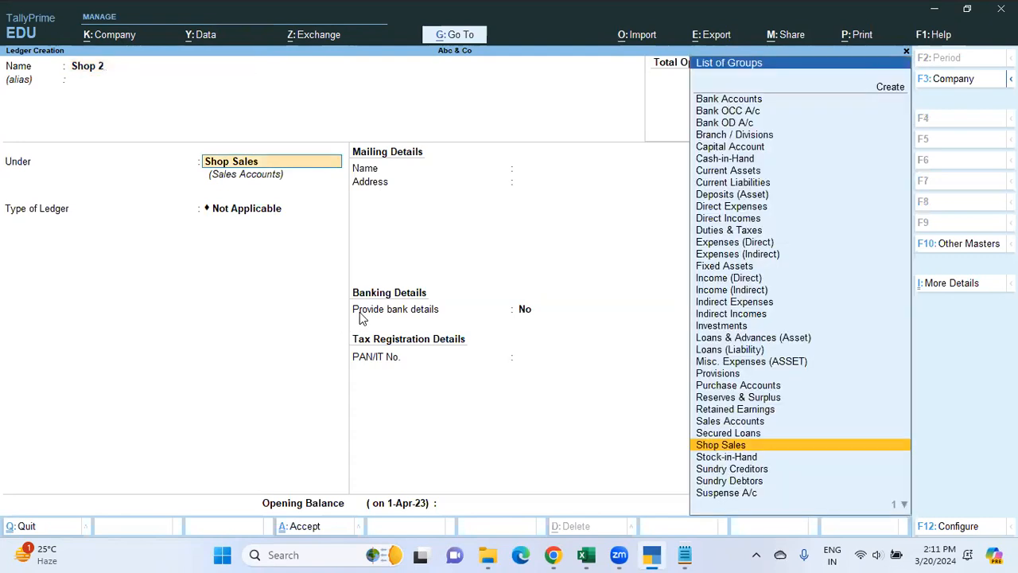
{"action": "key", "text": "Return"}
{"action": "key", "text": "Return"}
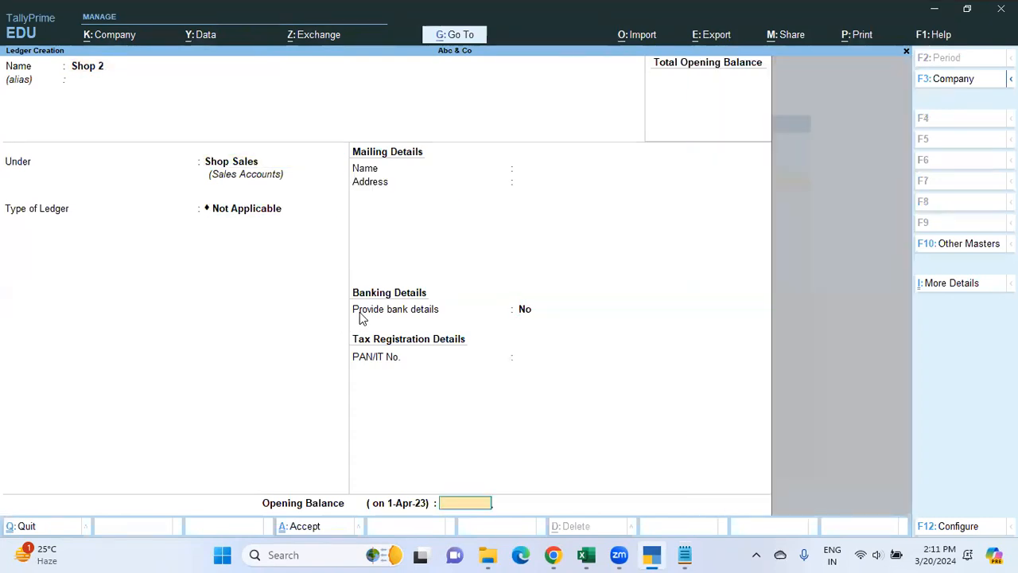
{"action": "key", "text": "Return"}
{"action": "key", "text": "Return"}
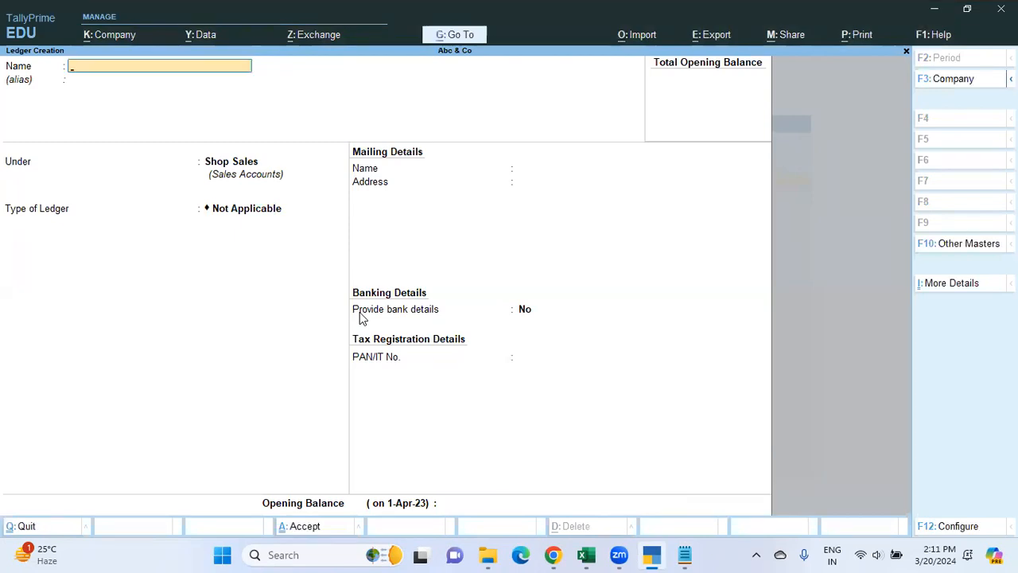
Step: Check the list of masters in Notepad, return to TallyPrime and name the new ledger Purchase Local without an alias
{"action": "left_click", "coordinate": [687, 554]}
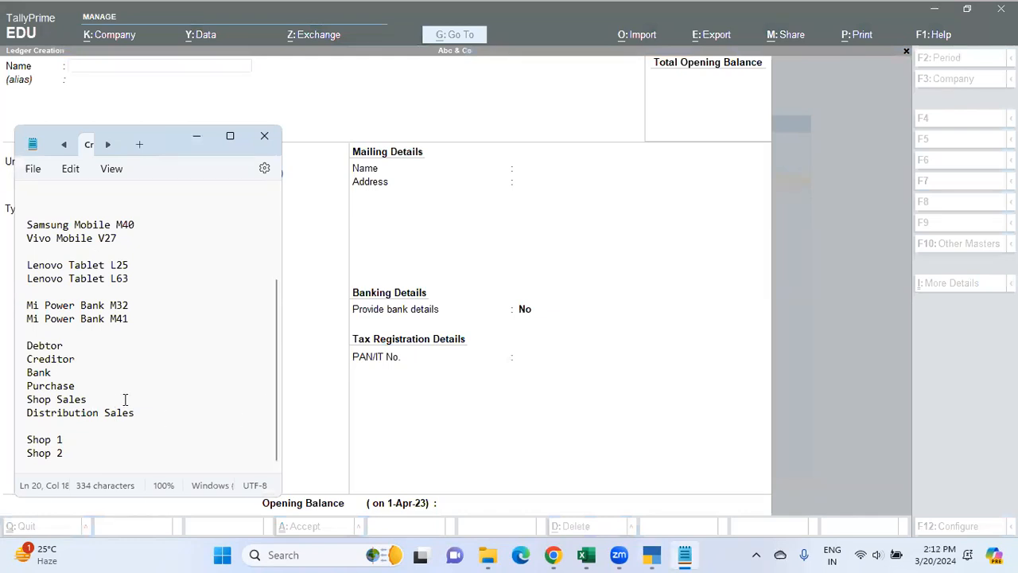
{"action": "key", "text": "alt+Tab"}
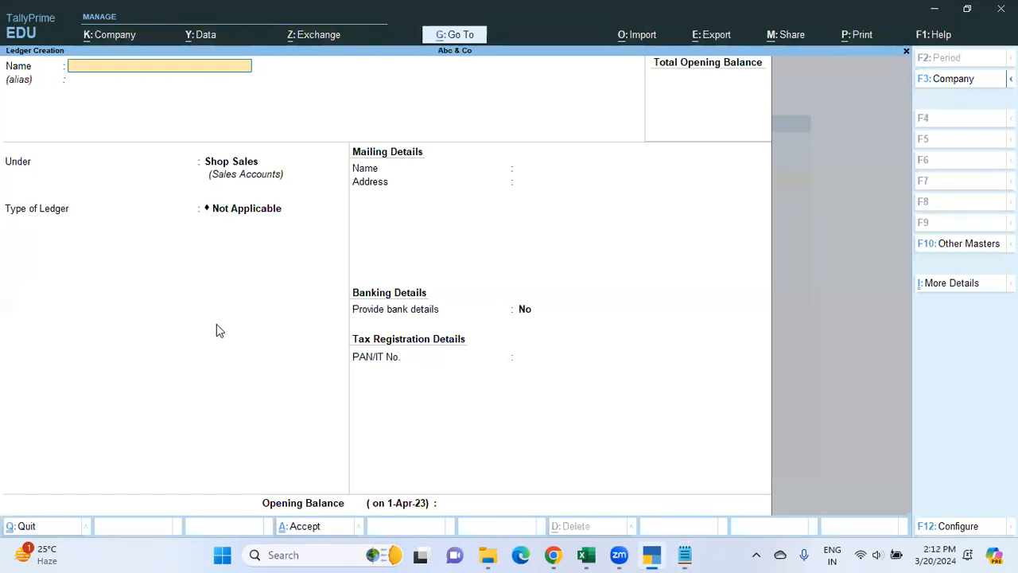
{"action": "type", "text": "Purchase"}
{"action": "type", "text": "Local"}
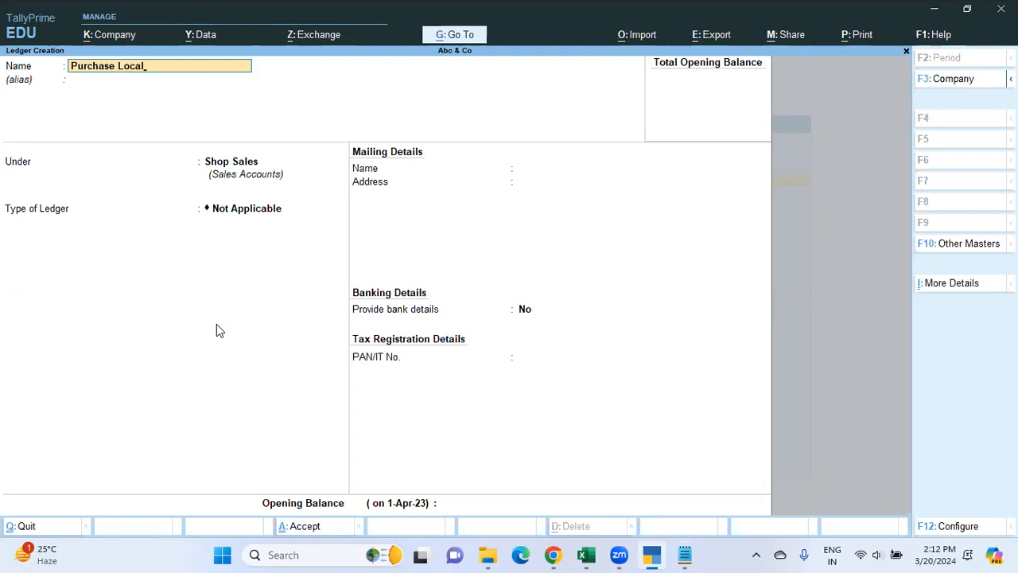
{"action": "key", "text": "Return"}
{"action": "key", "text": "Return"}
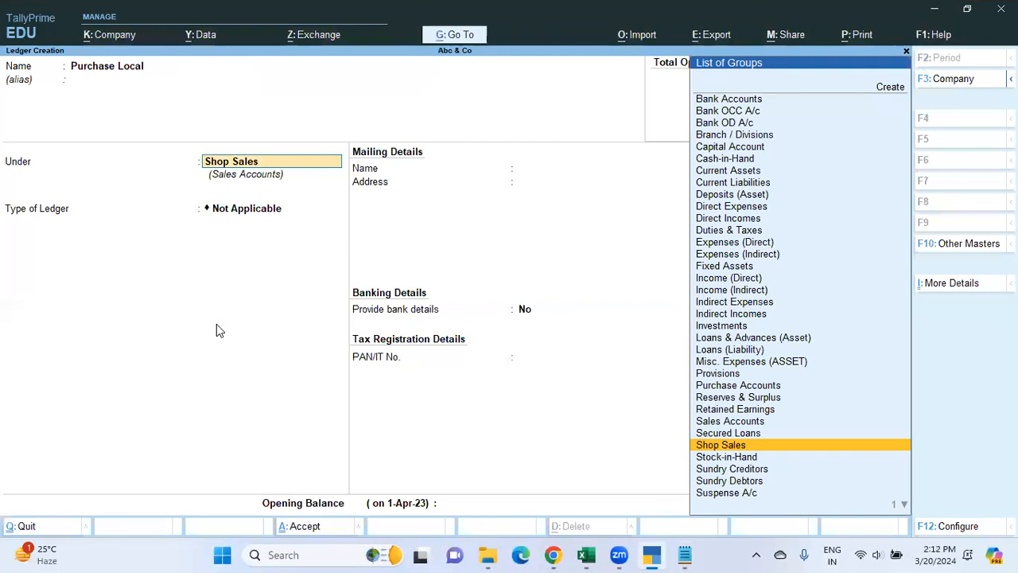
Step: Place the Purchase Local ledger under Purchase Accounts and save it with the default options and no opening balance
{"action": "type", "text": "Pur"}
{"action": "key", "text": "Return"}
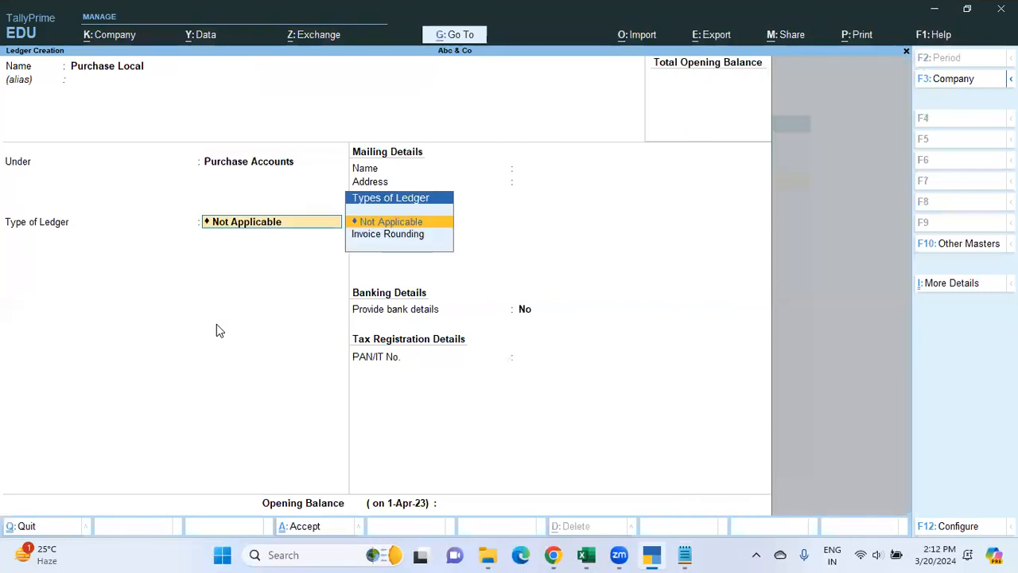
{"action": "key", "text": "Return"}
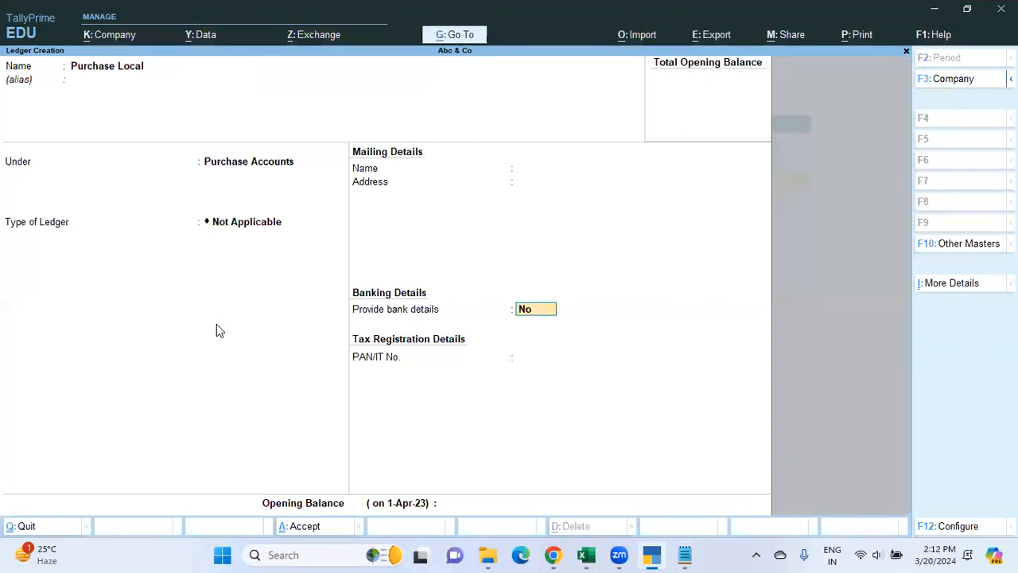
{"action": "key", "text": "Return"}
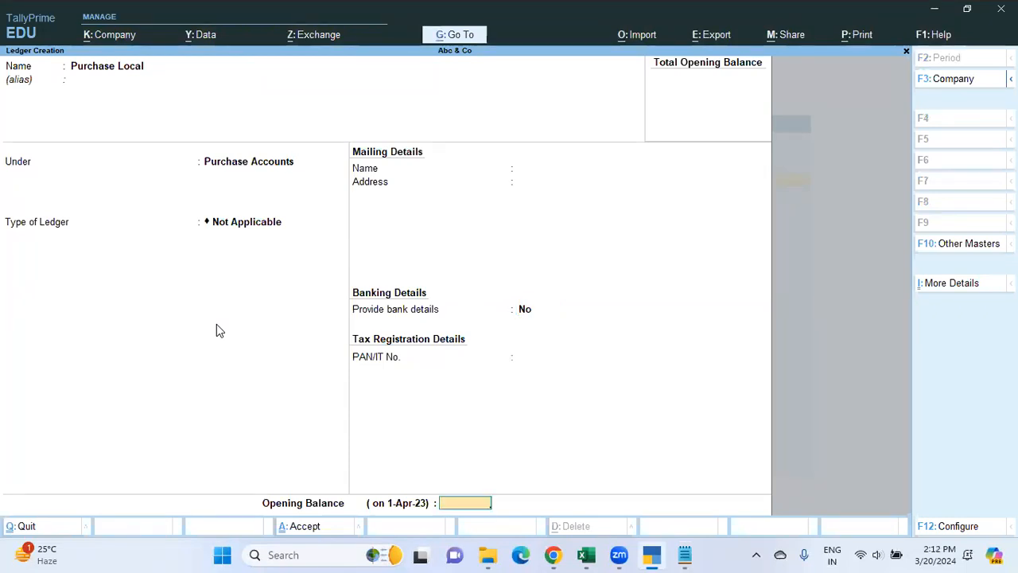
{"action": "key", "text": "Return"}
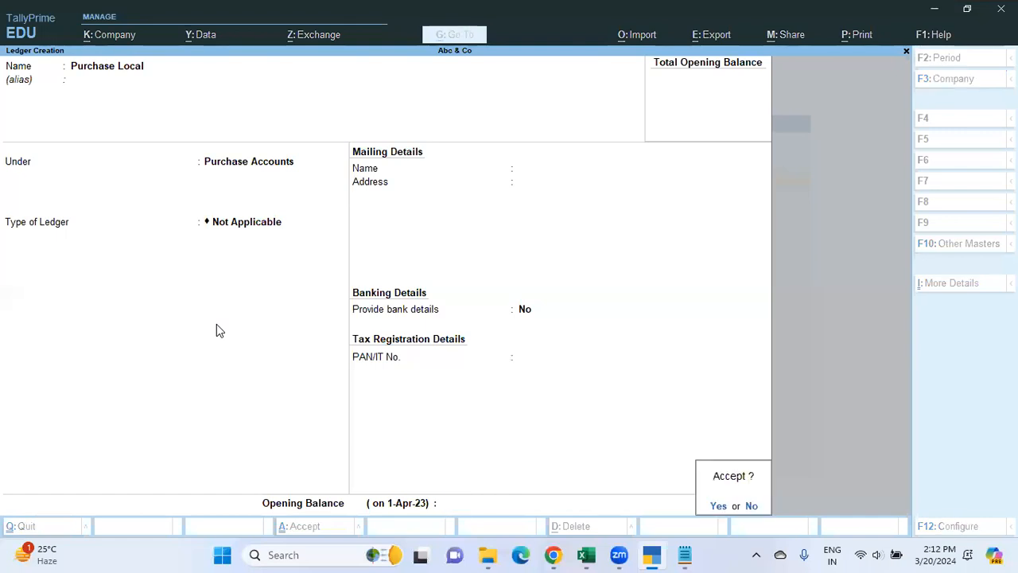
{"action": "key", "text": "Return"}
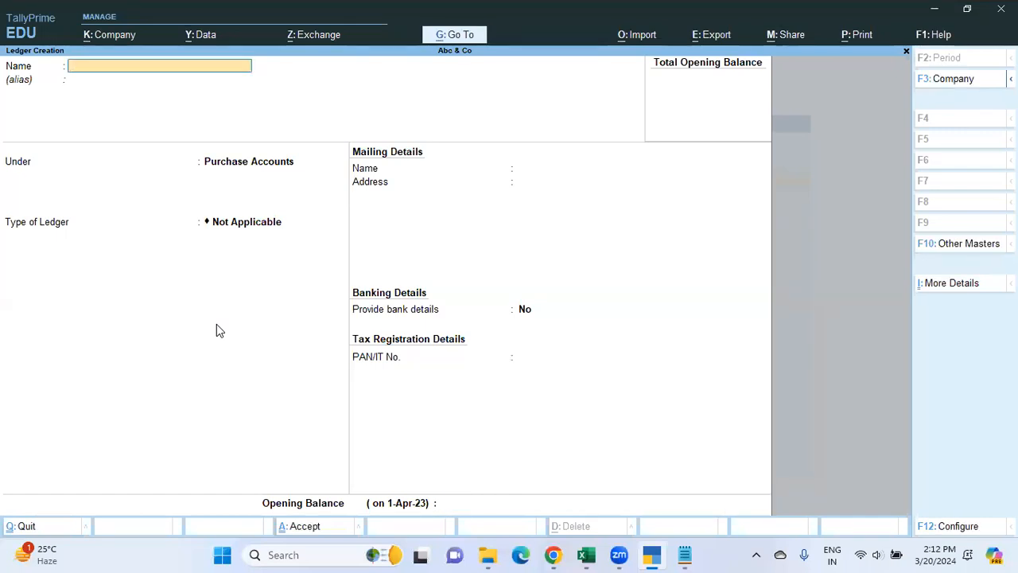
Step: Create a ledger named Purchase Import under Purchase Accounts and save it with the default options
{"action": "type", "text": "Purchase impo"}
{"action": "key", "text": "Return"}
{"action": "key", "text": "Return"}
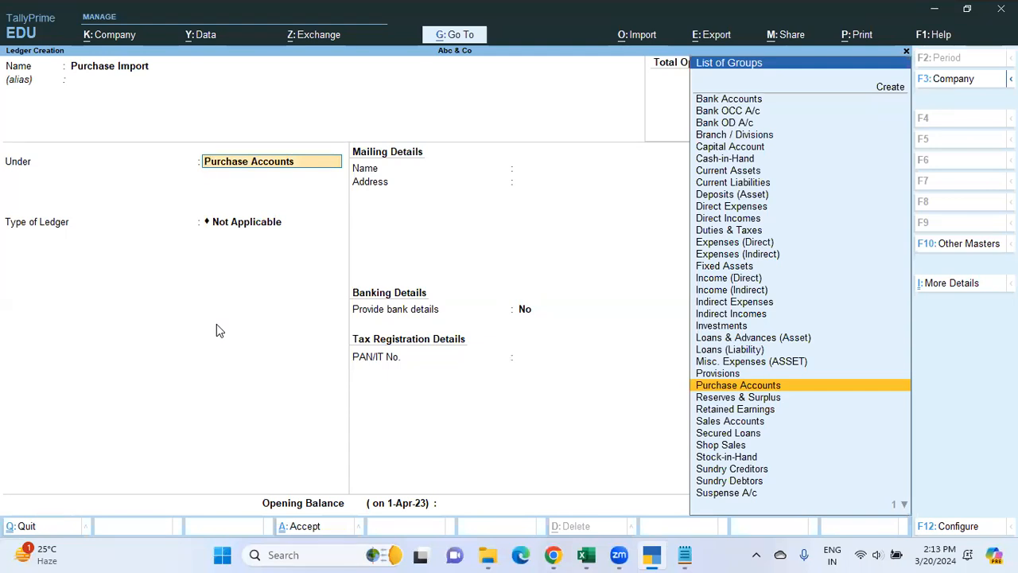
{"action": "key", "text": "Return"}
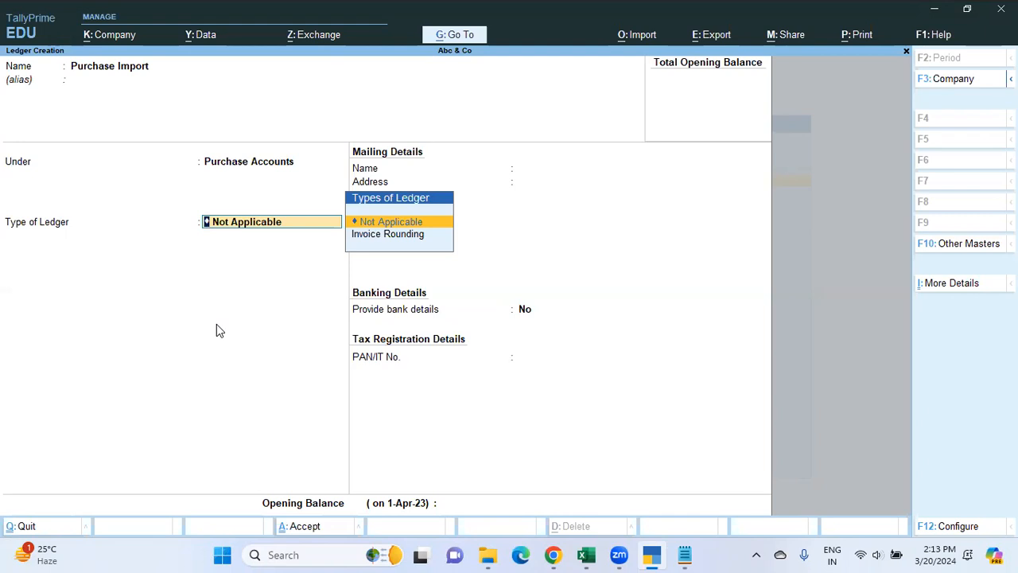
{"action": "key", "text": "Return"}
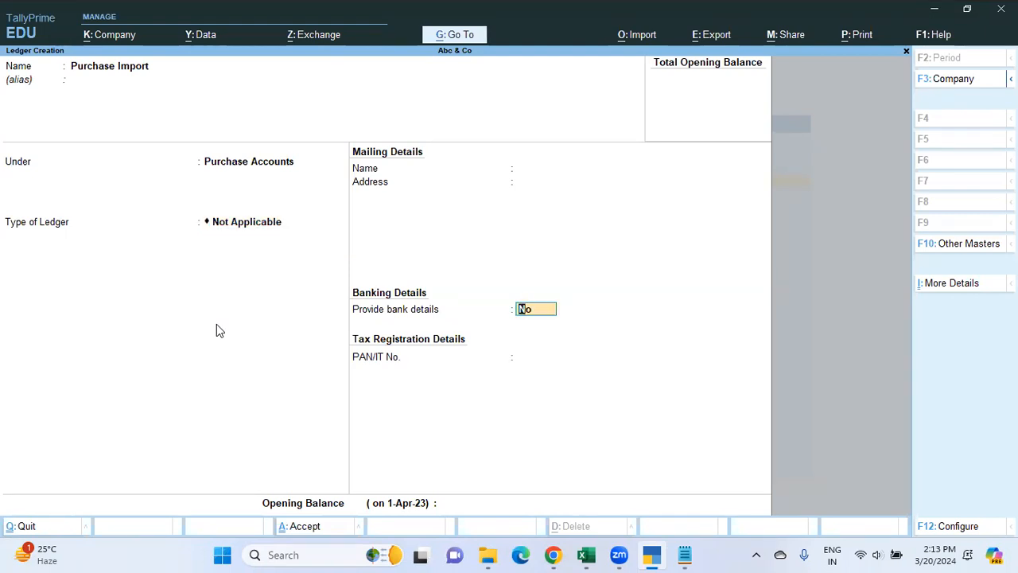
{"action": "key", "text": "Return"}
{"action": "key", "text": "Return"}
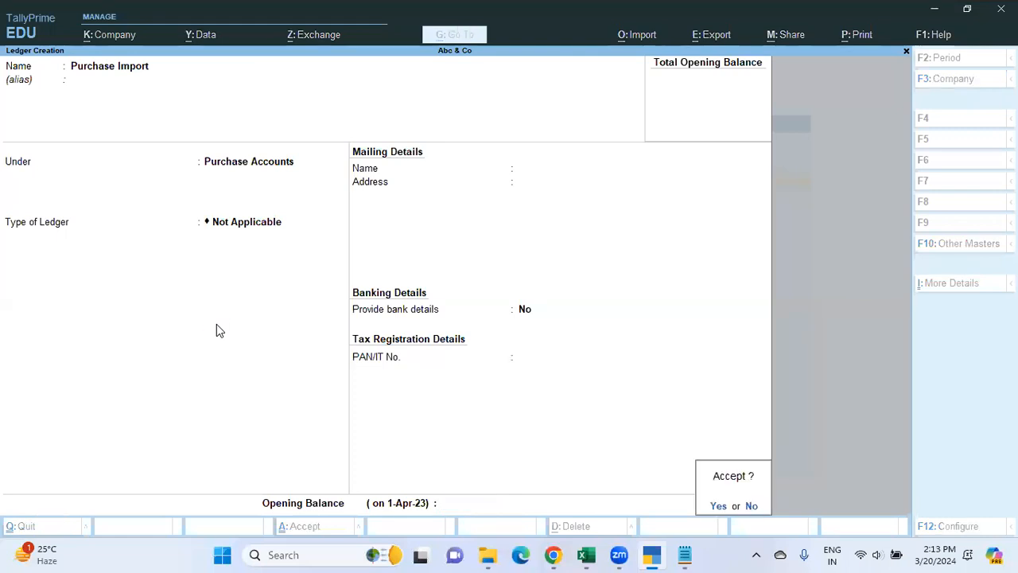
{"action": "key", "text": "Return"}
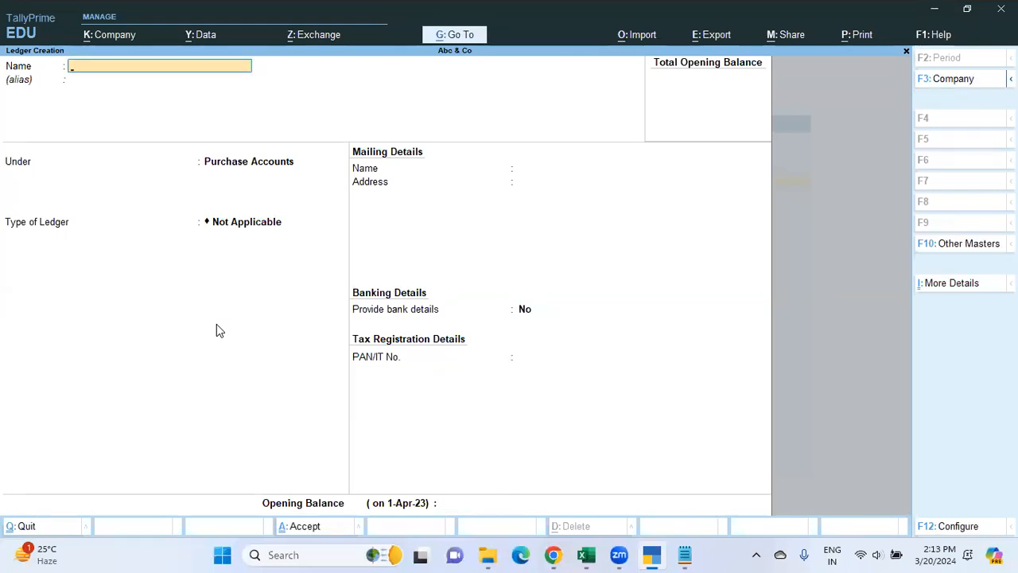
Step: Check the Debtor and Creditor entries in the Notepad list and name the new TallyPrime ledger Shyam & Co without an alias
{"action": "key", "text": "alt+Tab"}
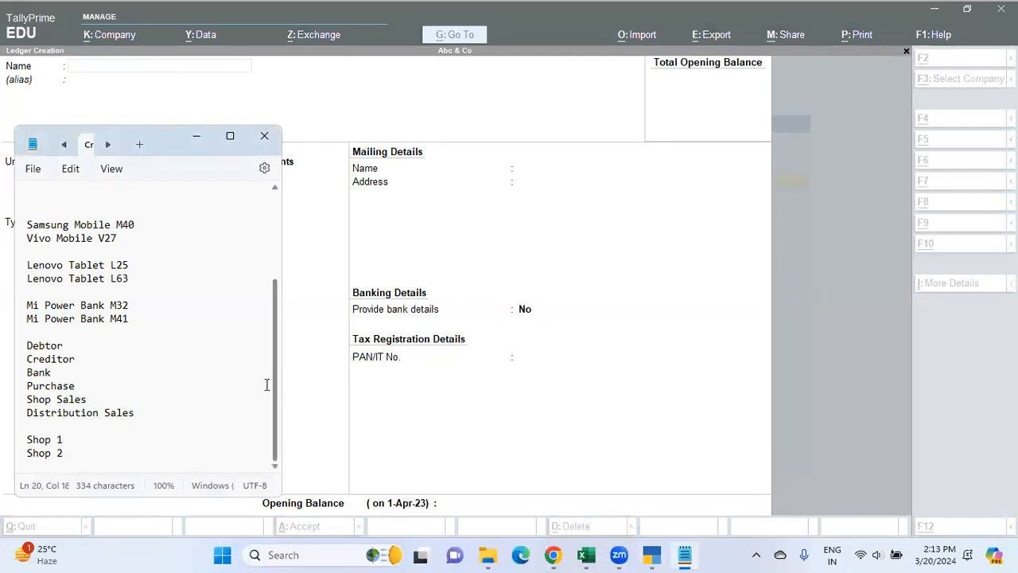
{"action": "left_click", "coordinate": [79, 347]}
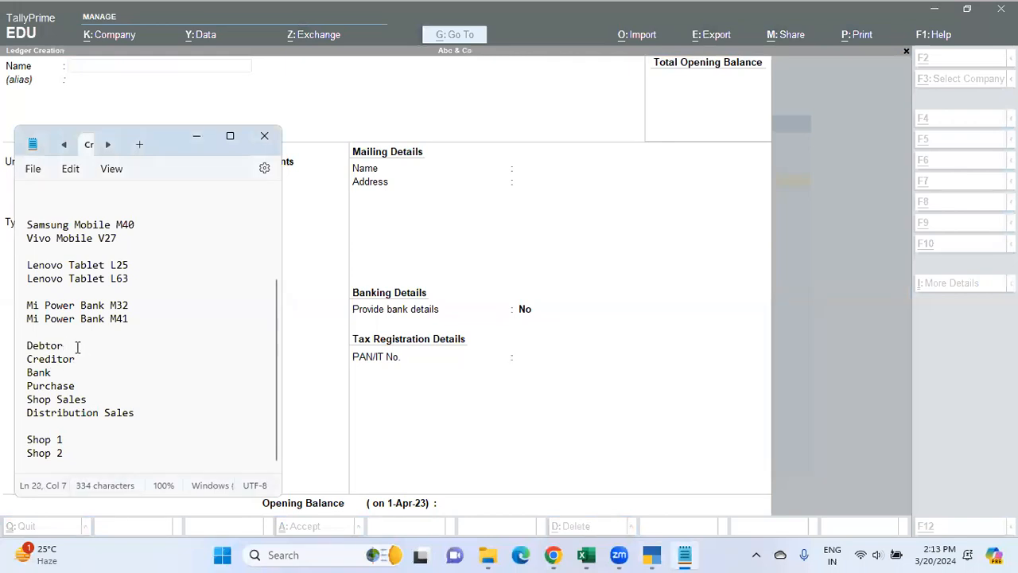
{"action": "left_click", "coordinate": [82, 358]}
{"action": "key", "text": "alt+Tab"}
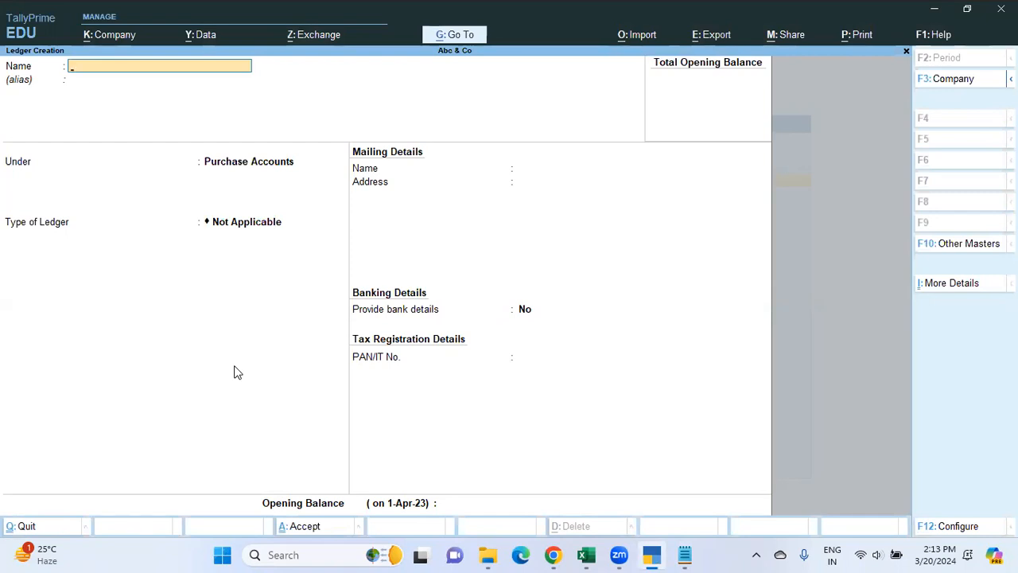
{"action": "type", "text": "Shyam & Co"}
{"action": "key", "text": "BackSpace"}
{"action": "key", "text": "BackSpace"}
{"action": "key", "text": "BackSpace"}
{"action": "key", "text": "BackSpace"}
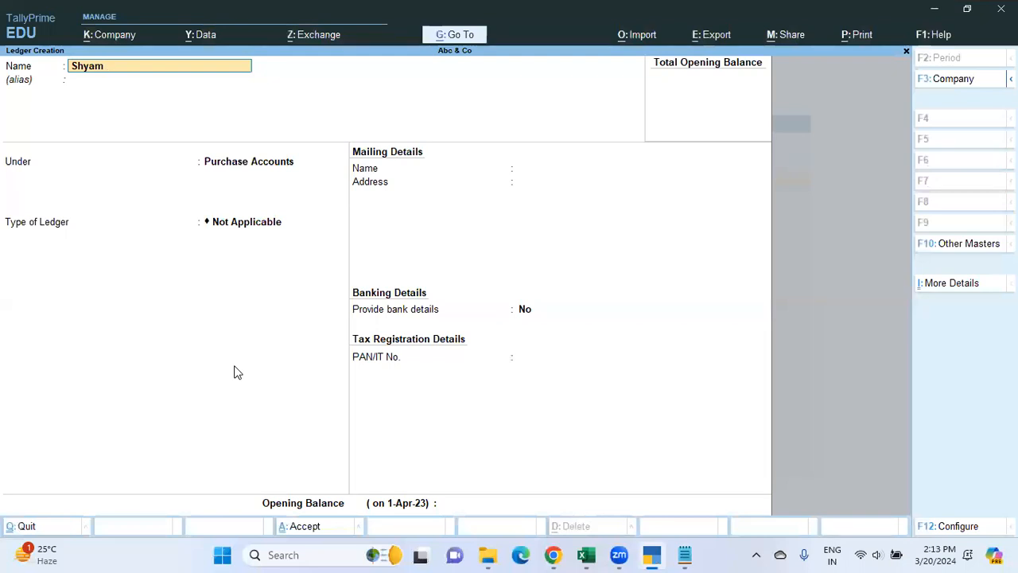
{"action": "type", "text": "& Co"}
{"action": "key", "text": "Return"}
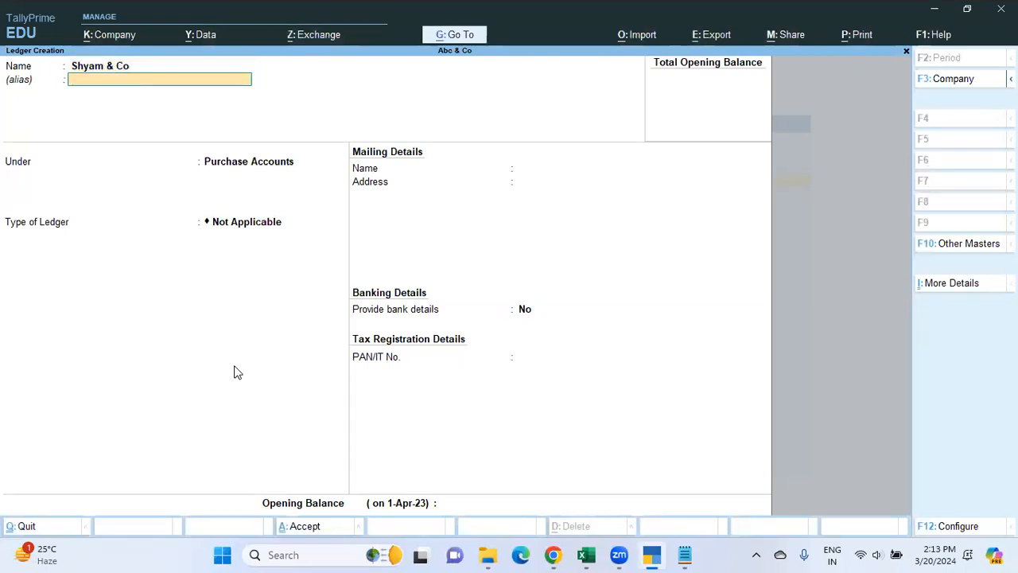
{"action": "key", "text": "Return"}
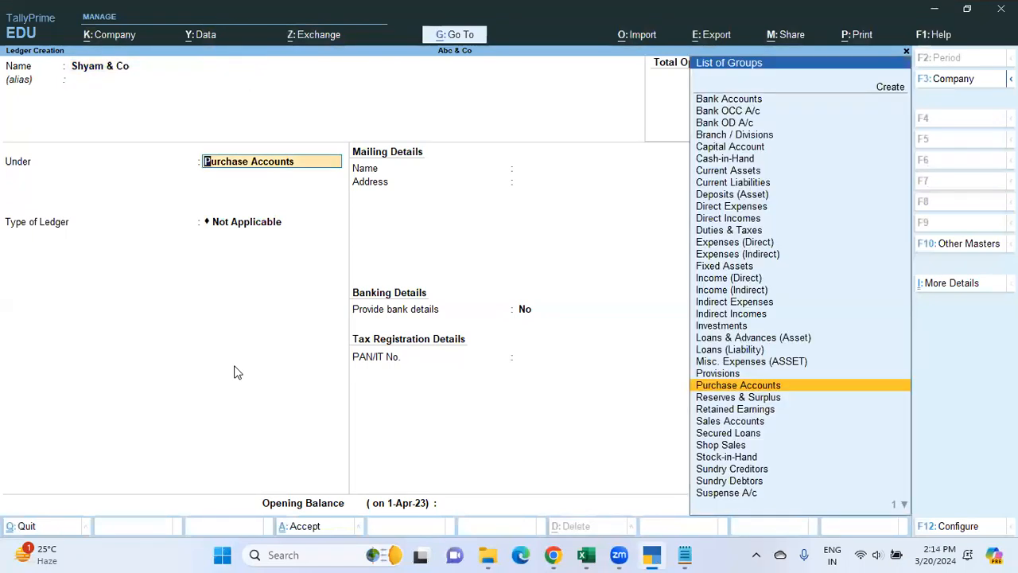
Step: Place the Shyam & Co ledger under Sundry Debtors and keep bill-by-bill balances set to Yes
{"action": "type", "text": "Su"}
{"action": "key", "text": "BackSpace"}
{"action": "key", "text": "BackSpace"}
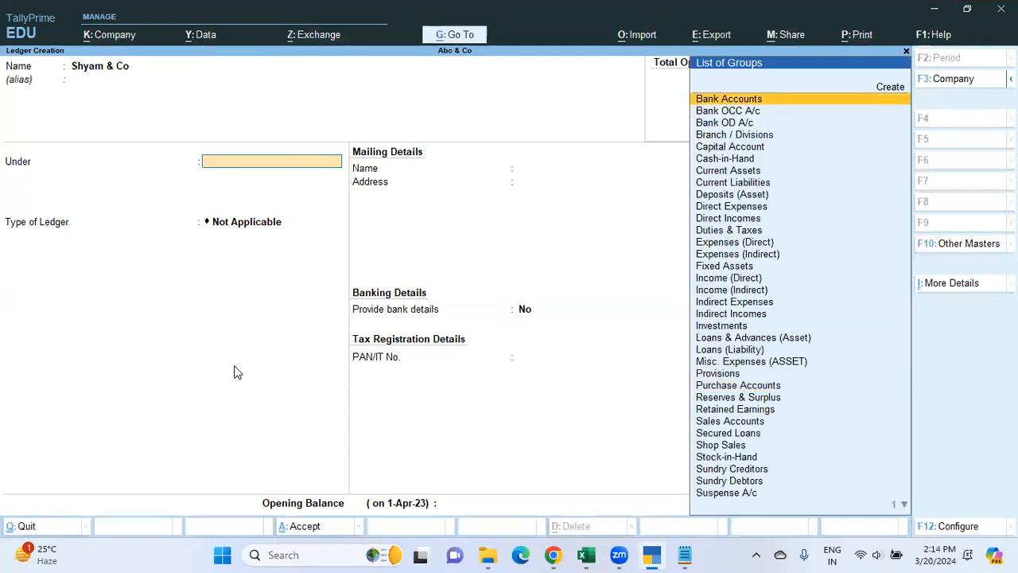
{"action": "type", "text": "Sund"}
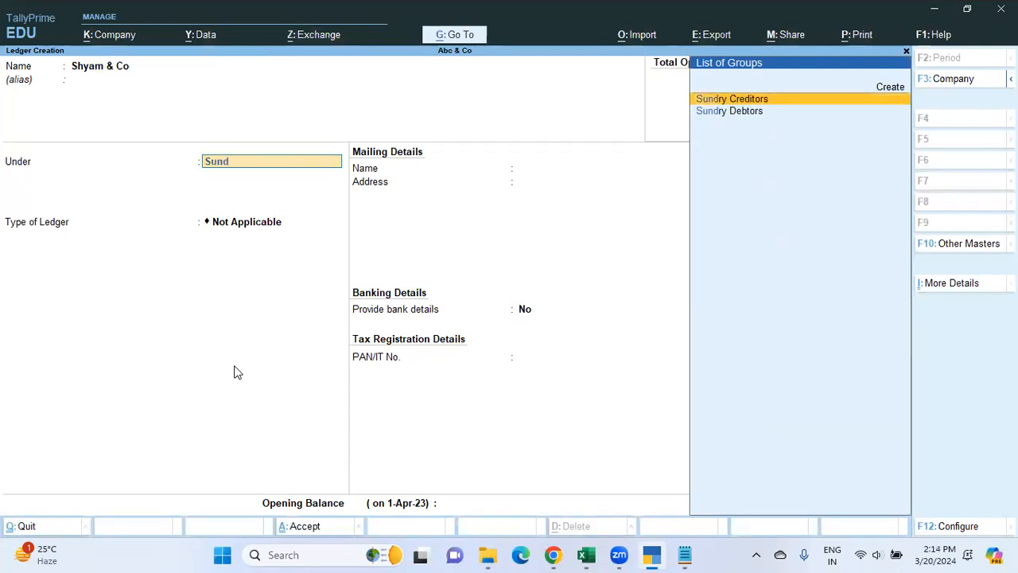
{"action": "key", "text": "Down"}
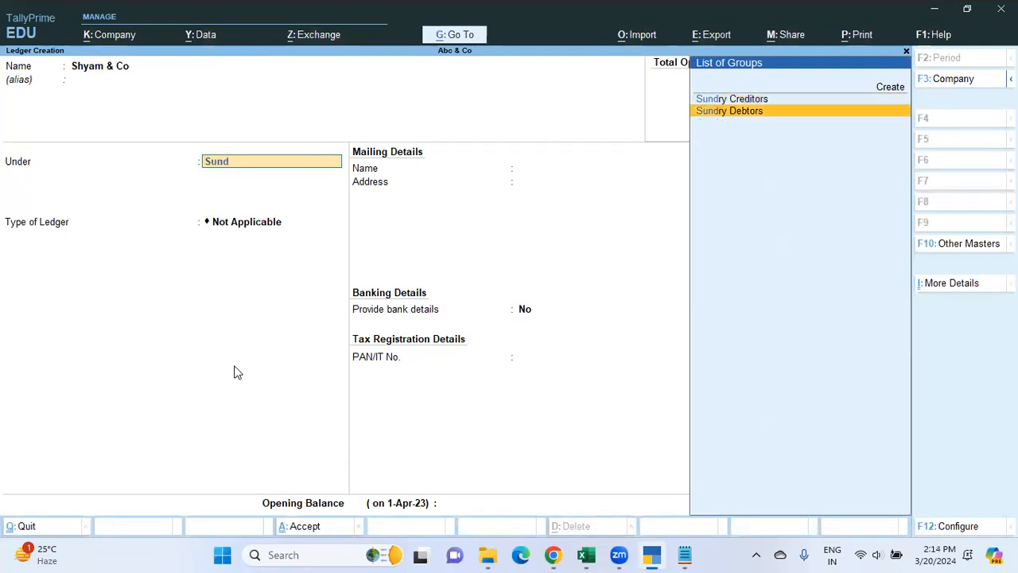
{"action": "key", "text": "Return"}
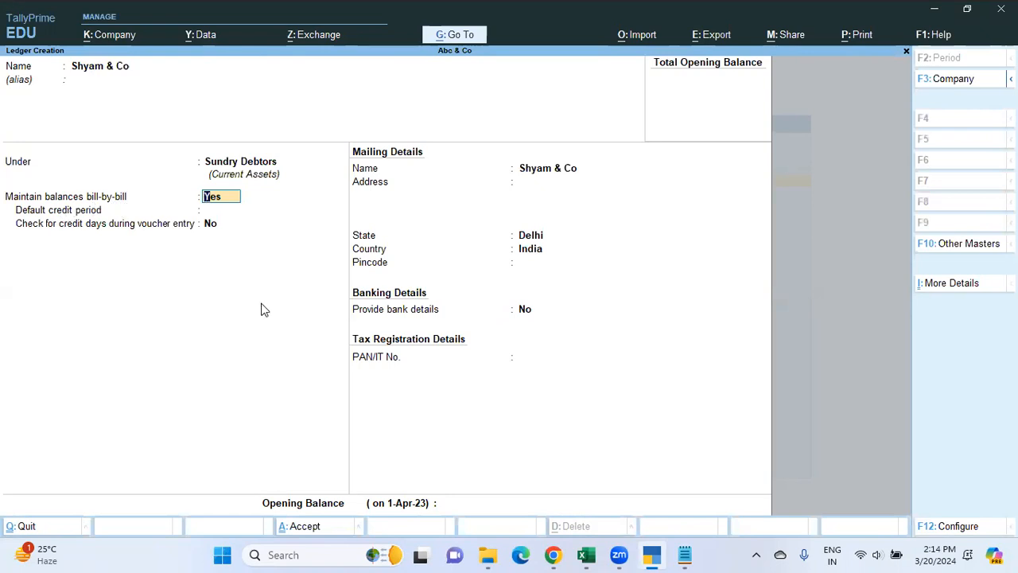
{"action": "key", "text": "Return"}
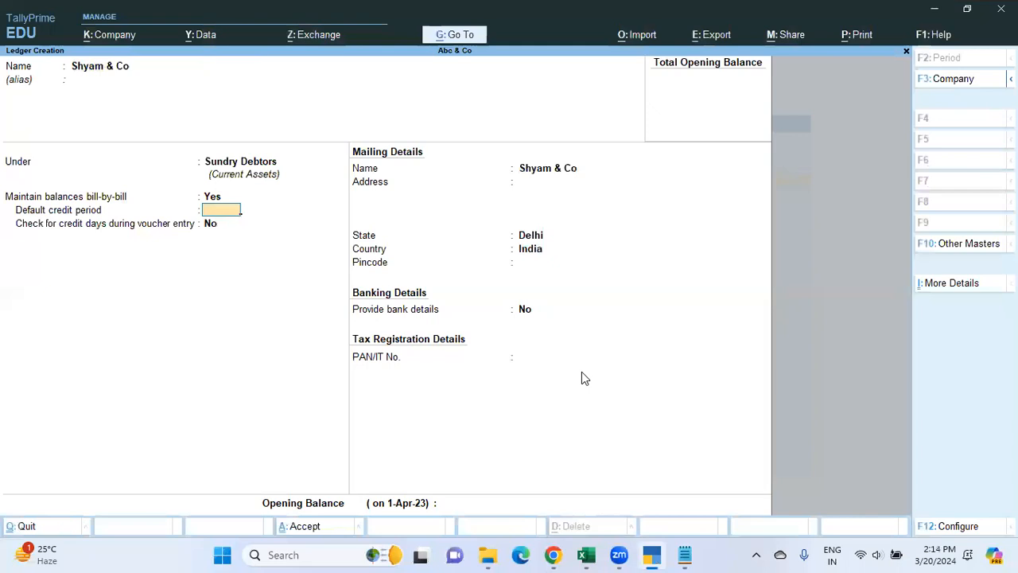
Step: Set the Shyam & Co default credit period to 45 days and save the ledger with the default details and no opening balance
{"action": "type", "text": "45"}
{"action": "key", "text": "Return"}
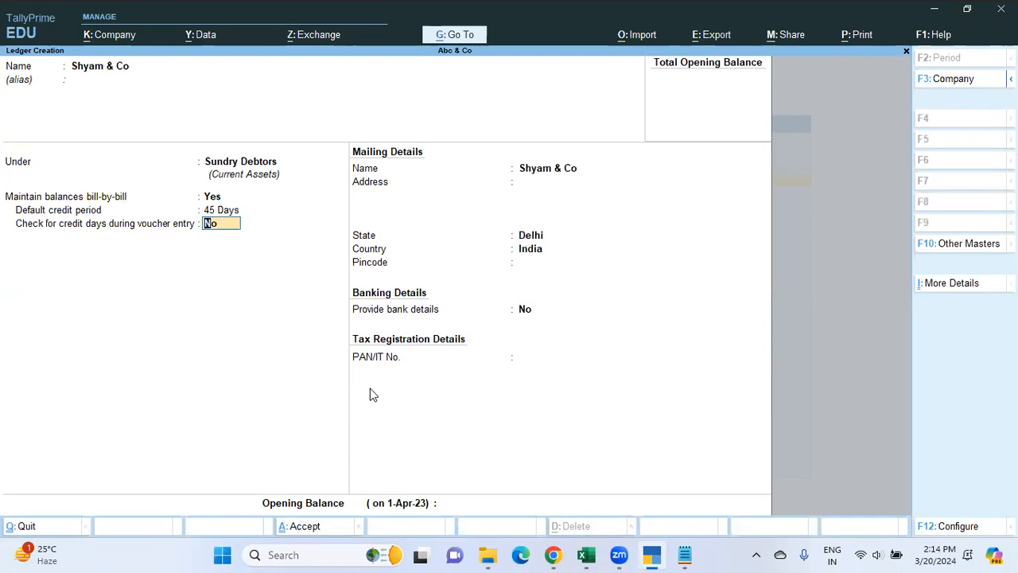
{"action": "key", "text": "Return"}
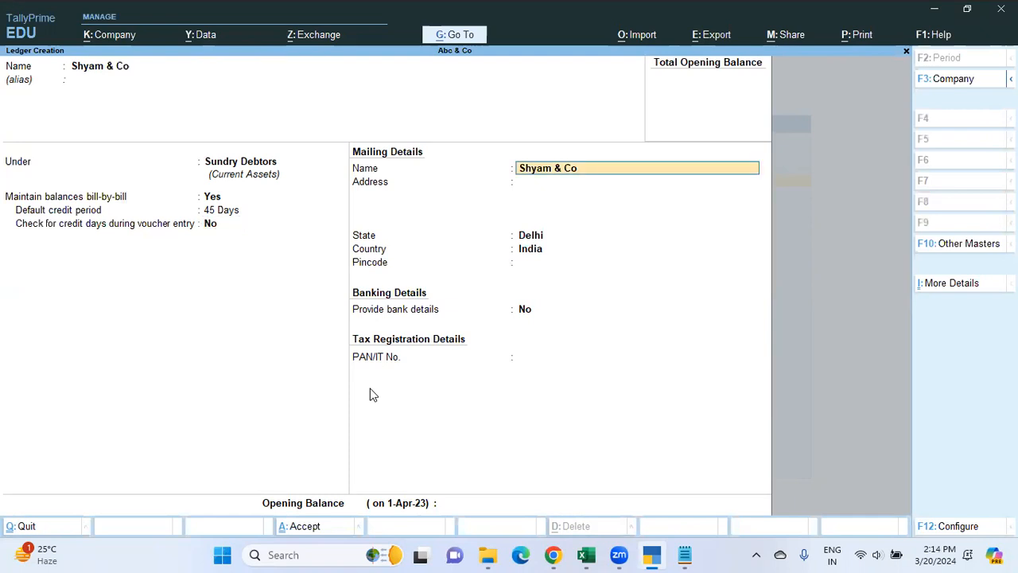
{"action": "key", "text": "Return"}
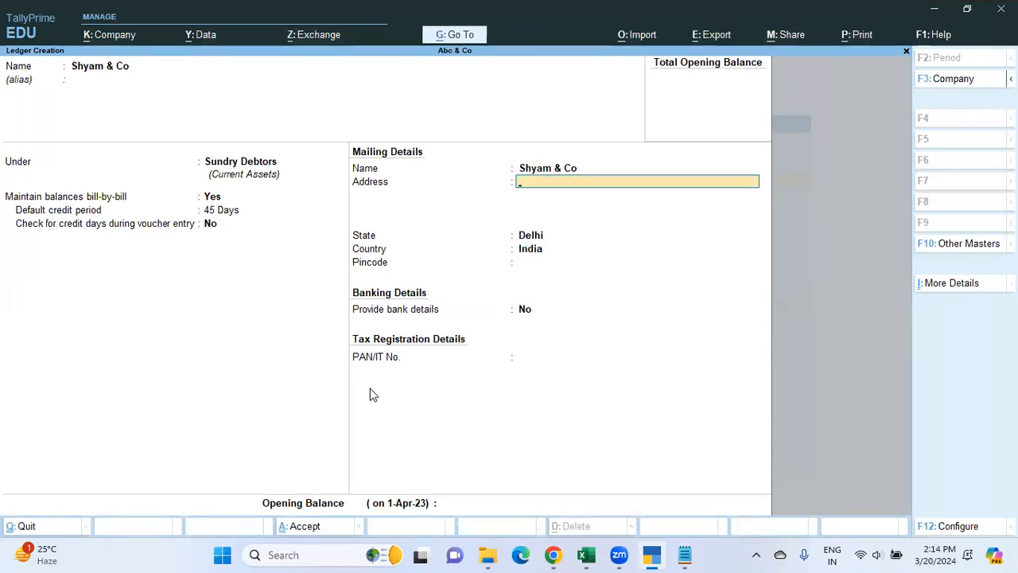
{"action": "key", "text": "Return"}
{"action": "key", "text": "Return"}
{"action": "key", "text": "Return"}
{"action": "key", "text": "Return"}
{"action": "key", "text": "Return"}
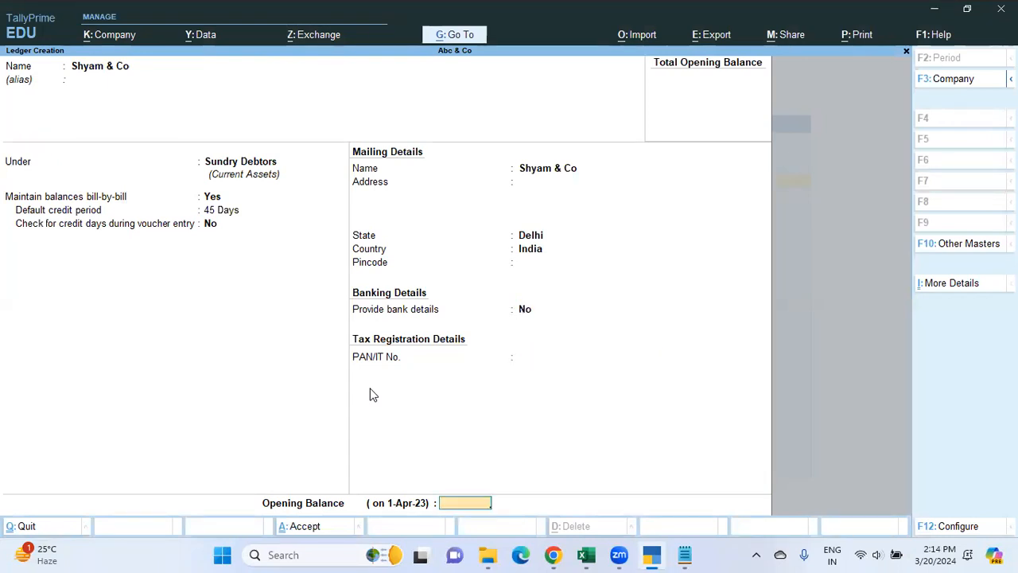
{"action": "key", "text": "Return"}
{"action": "key", "text": "Return"}
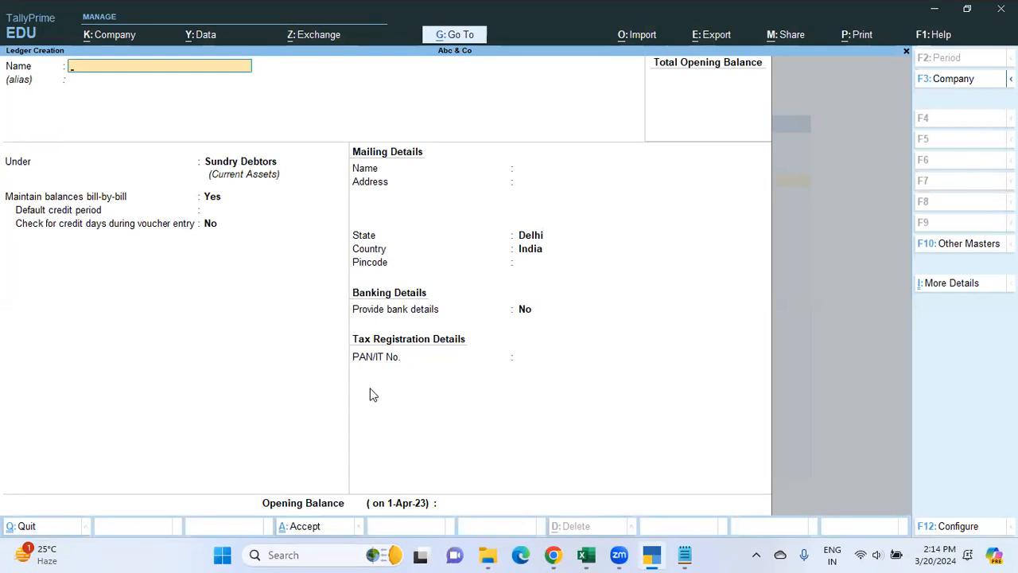
Step: Check the Notepad list and name the new TallyPrime ledger Rakesh Trading without an alias
{"action": "key", "text": "alt+Tab"}
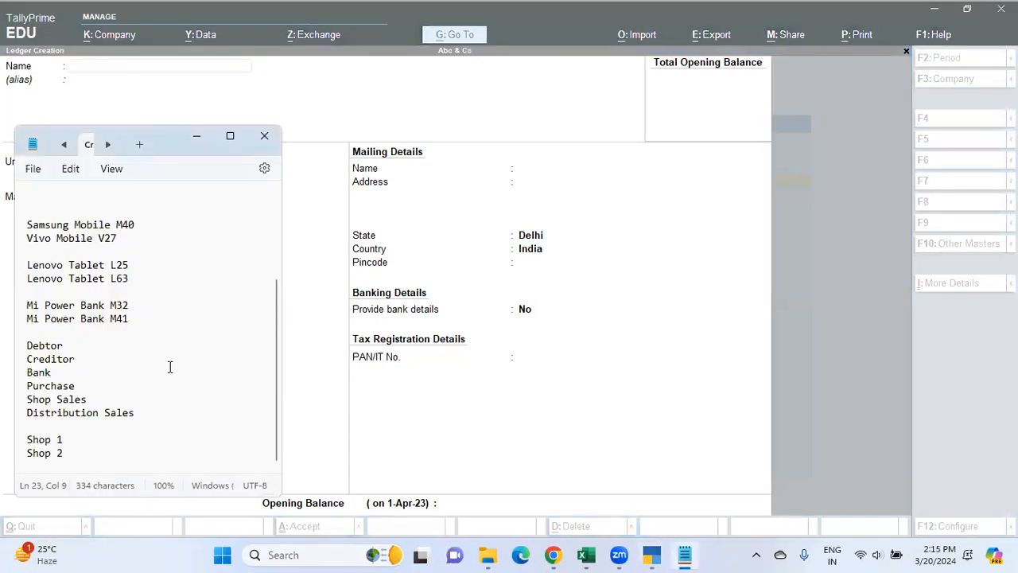
{"action": "key", "text": "alt+Tab"}
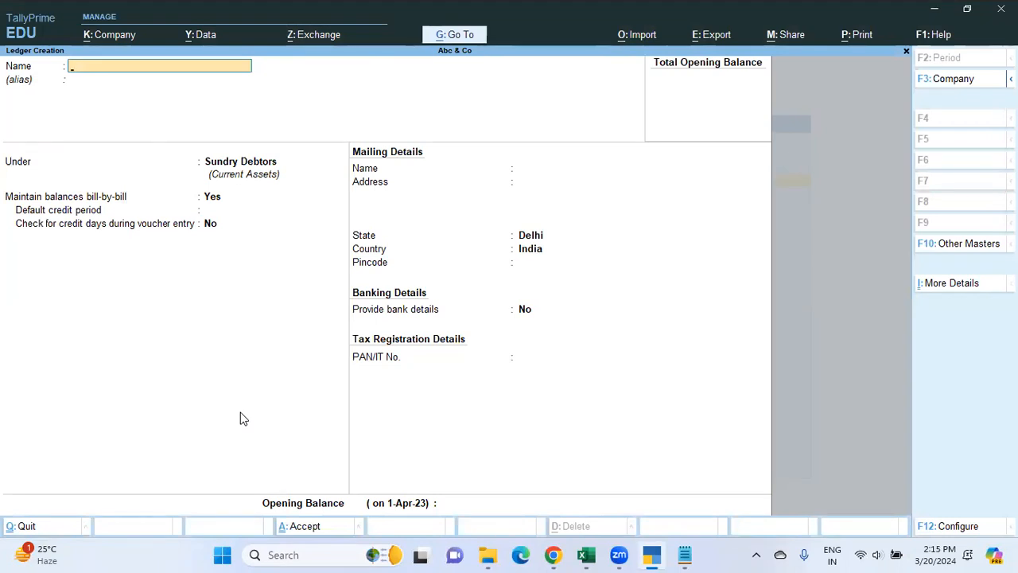
{"action": "type", "text": "Rakesh"}
{"action": "type", "text": " &"}
{"action": "key", "text": "BackSpace"}
{"action": "type", "text": "rading"}
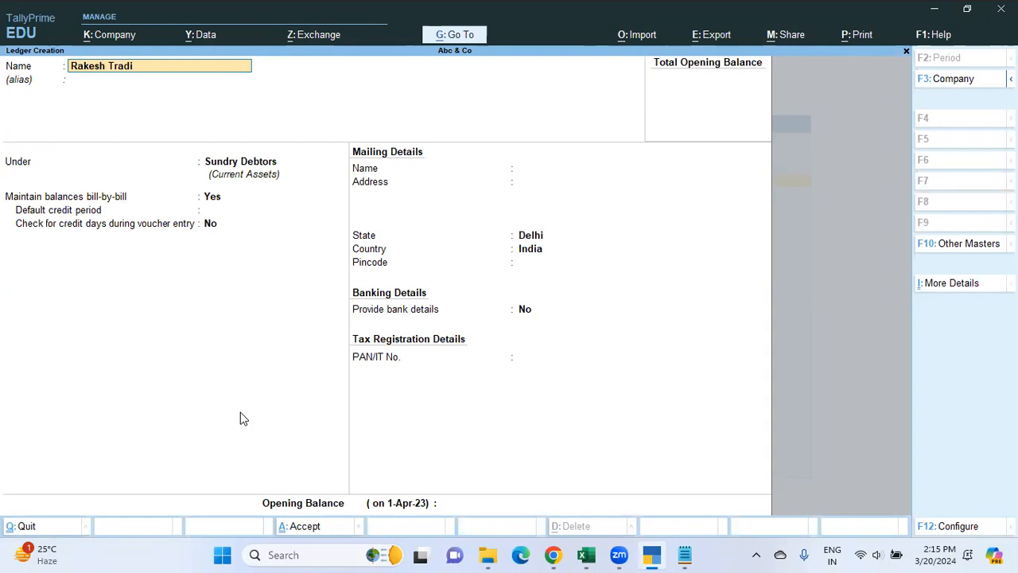
{"action": "key", "text": "Return"}
{"action": "key", "text": "Return"}
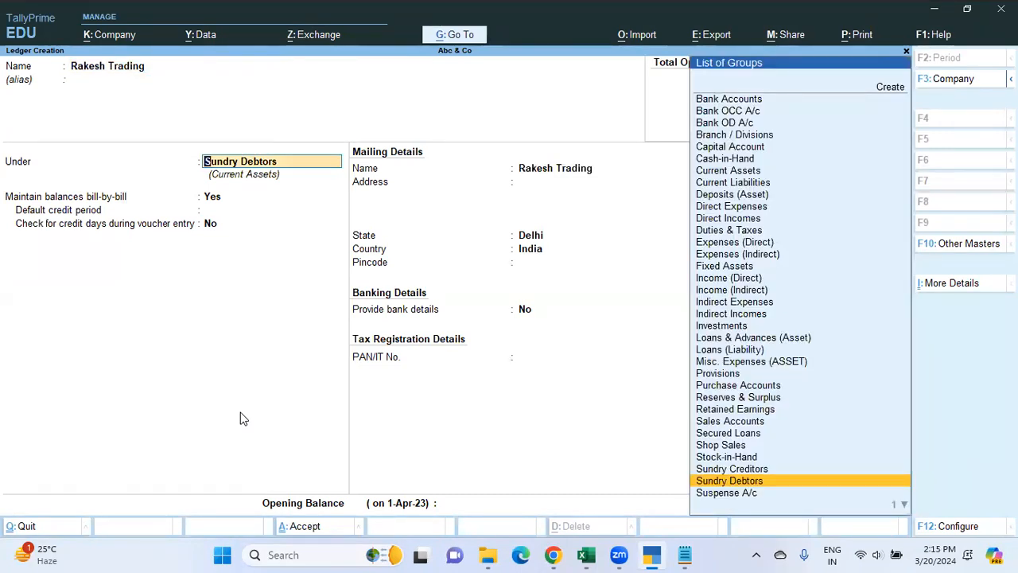
Step: Place the Rakesh Trading ledger under Sundry Creditors, keep bill-by-bill balances on and set a default credit period of 30 days
{"action": "type", "text": "Sun"}
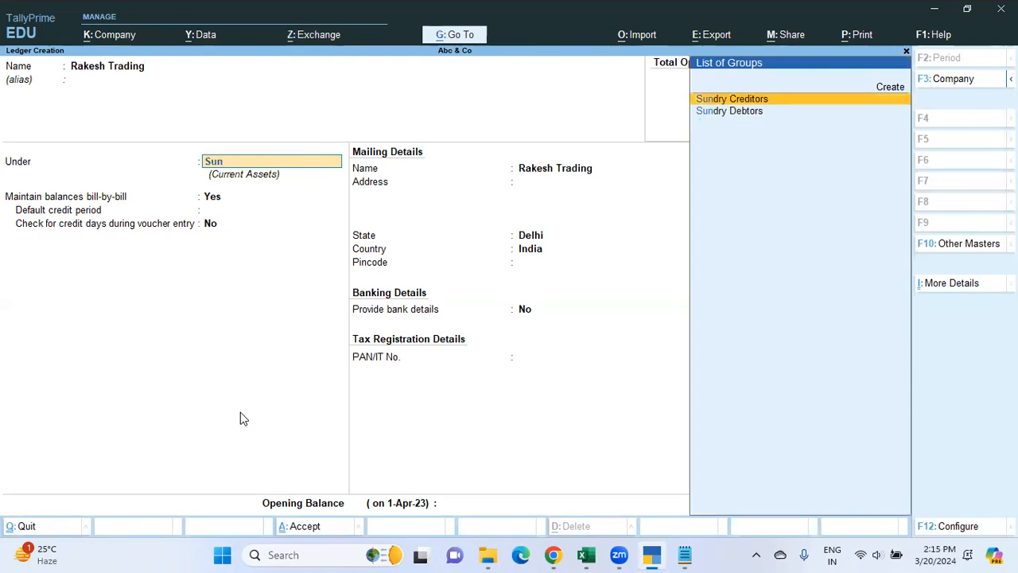
{"action": "key", "text": "Return"}
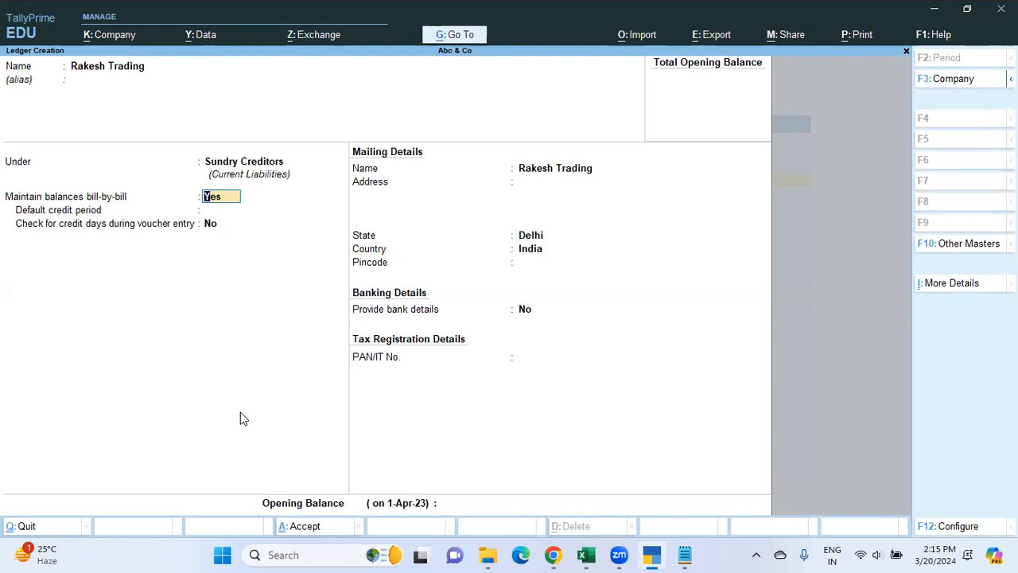
{"action": "key", "text": "Return"}
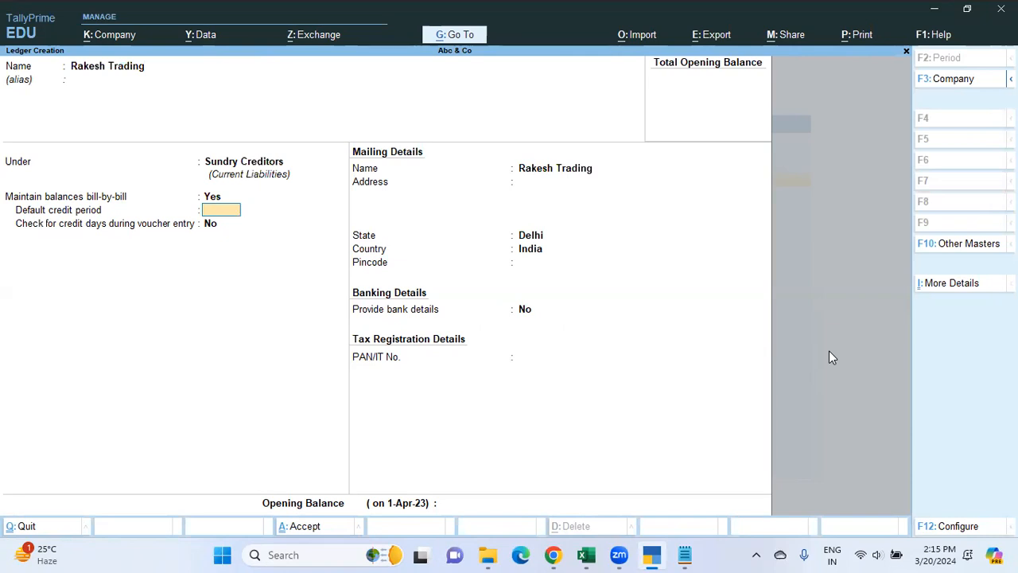
{"action": "type", "text": "30"}
{"action": "key", "text": "Return"}
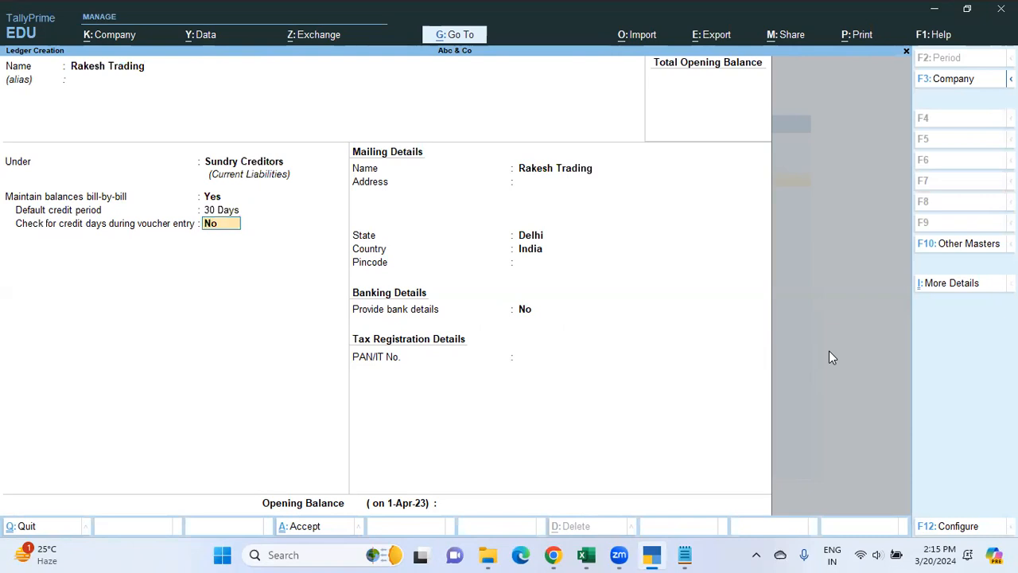
Step: Save the Rakesh Trading ledger with the default mailing details, state Delhi and no opening balance
{"action": "key", "text": "Return"}
{"action": "key", "text": "Return"}
{"action": "key", "text": "Return"}
{"action": "key", "text": "Return"}
{"action": "key", "text": "Return"}
{"action": "key", "text": "Return"}
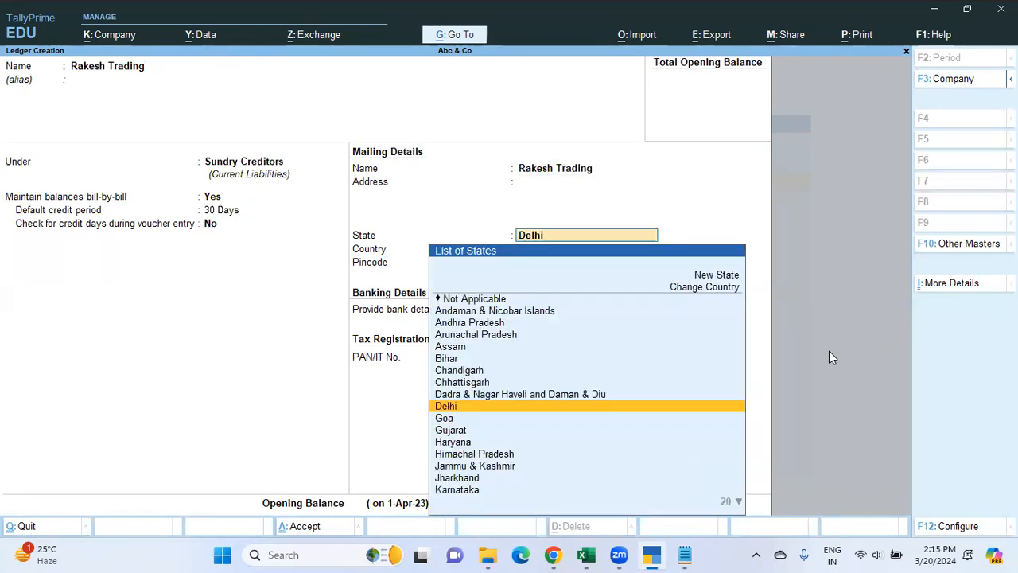
{"action": "key", "text": "Return"}
{"action": "key", "text": "Return"}
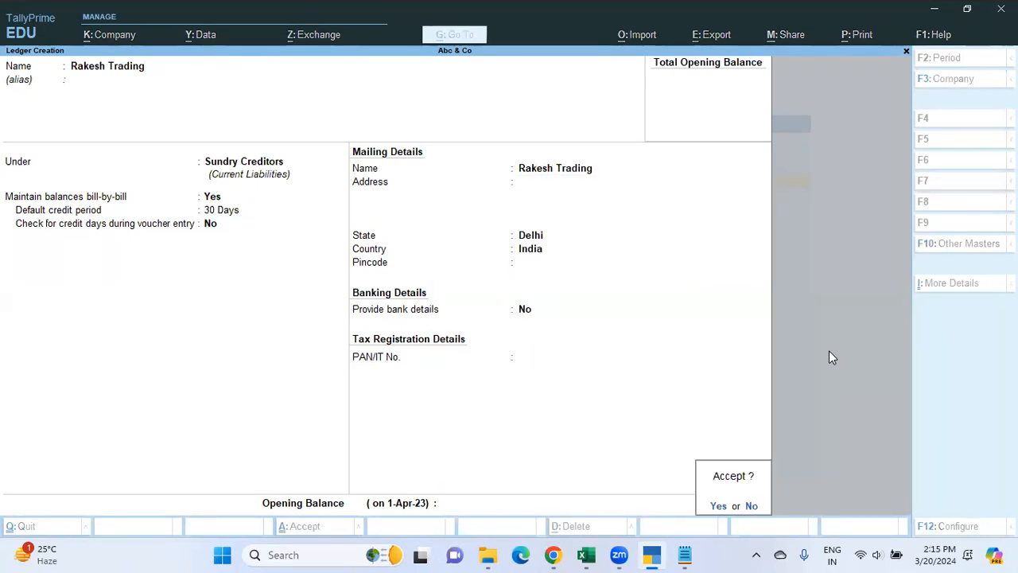
{"action": "key", "text": "Return"}
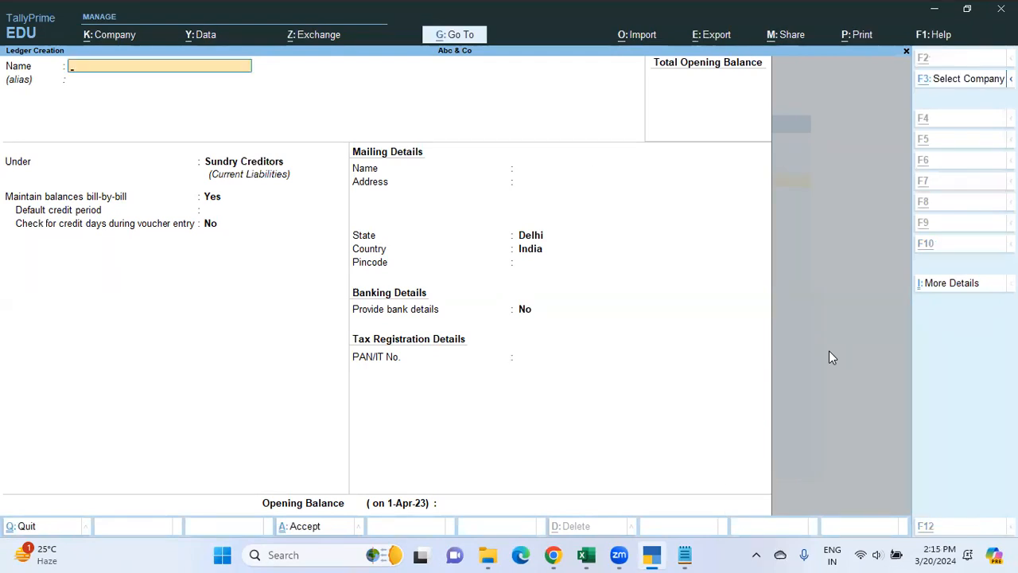
{"action": "key", "text": "alt+Tab"}
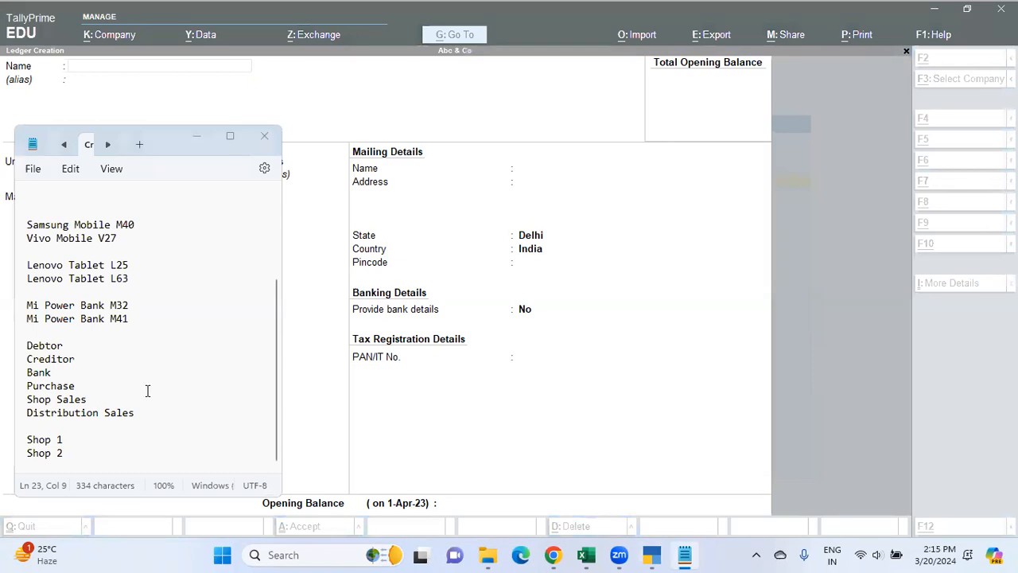
{"action": "left_click", "coordinate": [400, 372]}
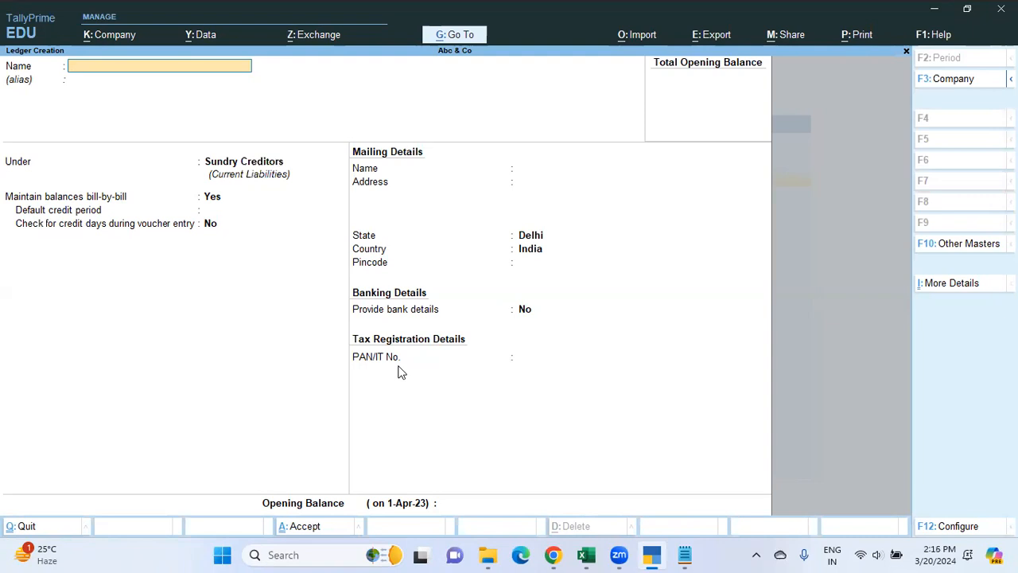
{"action": "type", "text": "Bank a"}
{"action": "key", "text": "BackSpace"}
{"action": "type", "text": "A"}
{"action": "key", "text": "Return"}
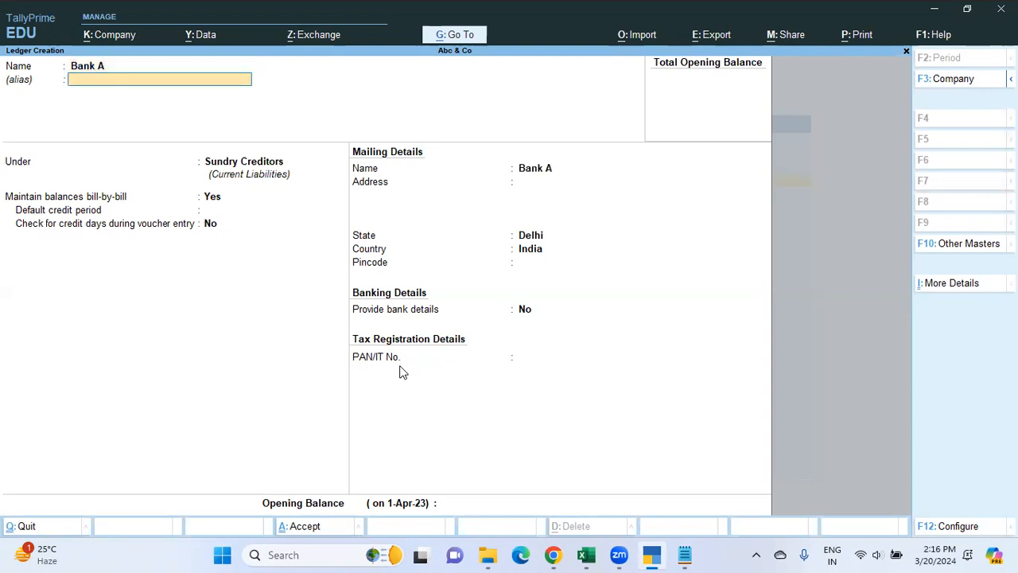
{"action": "key", "text": "BackSpace"}
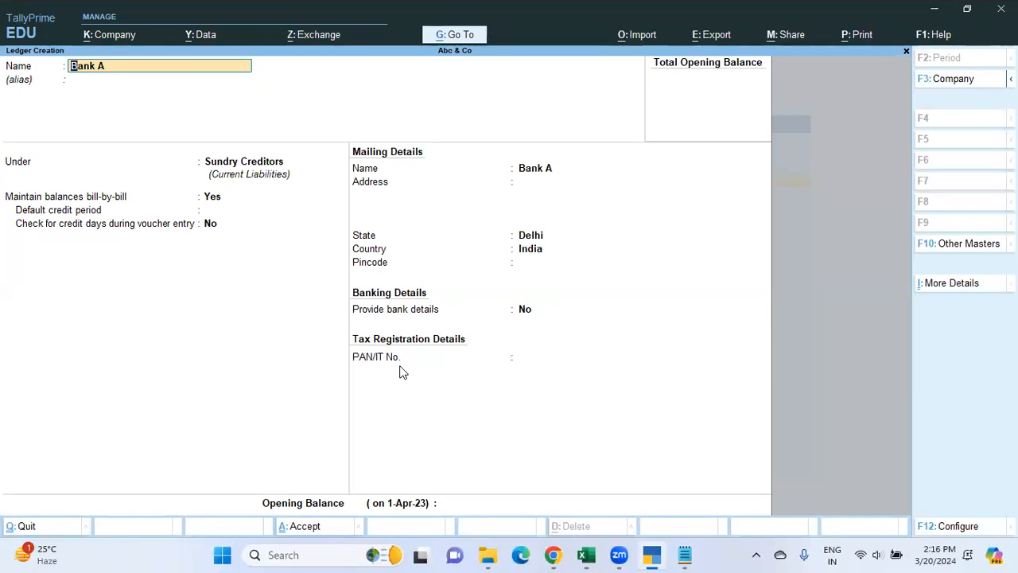
Step: Name the new ledger Hdfc Bank without an alias and place it under Bank Accounts
{"action": "type", "text": "Hdfc Bank"}
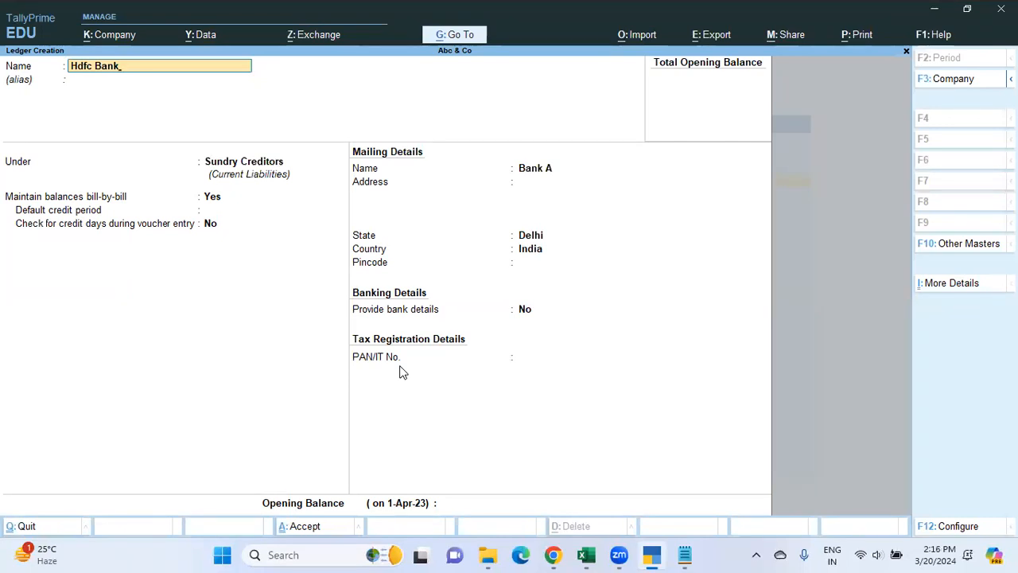
{"action": "key", "text": "Return"}
{"action": "key", "text": "Return"}
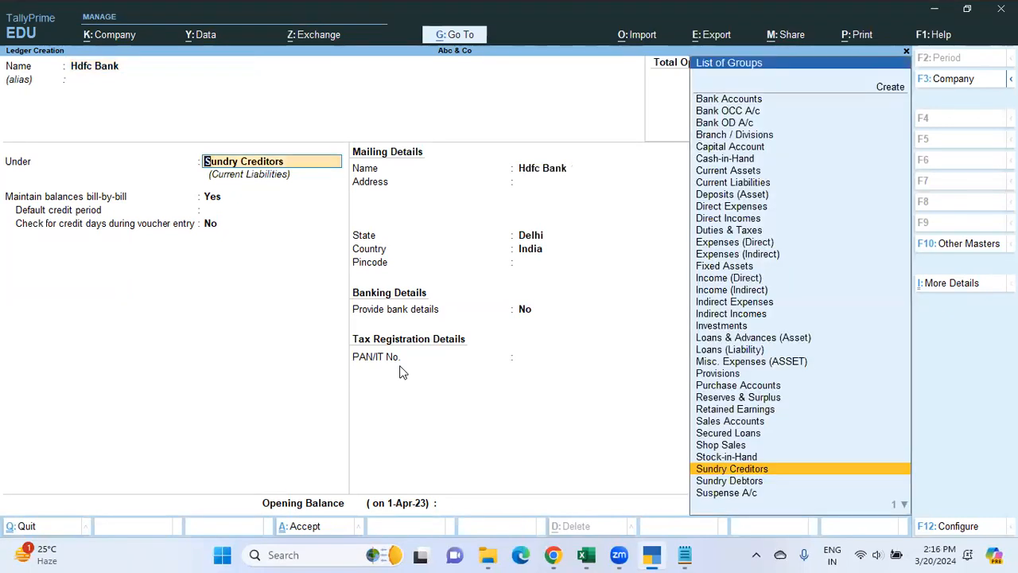
{"action": "type", "text": "Bank"}
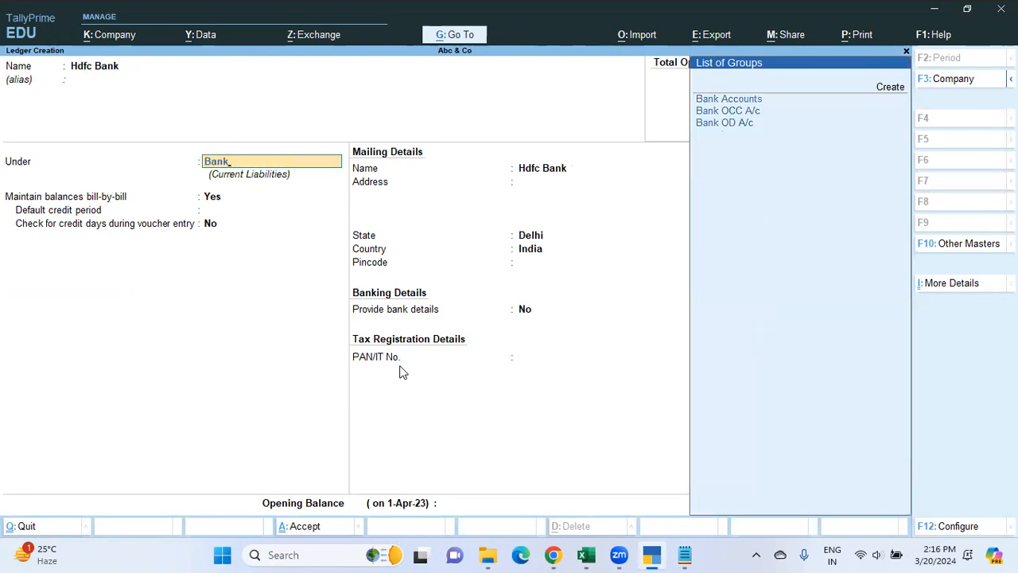
{"action": "key", "text": "Return"}
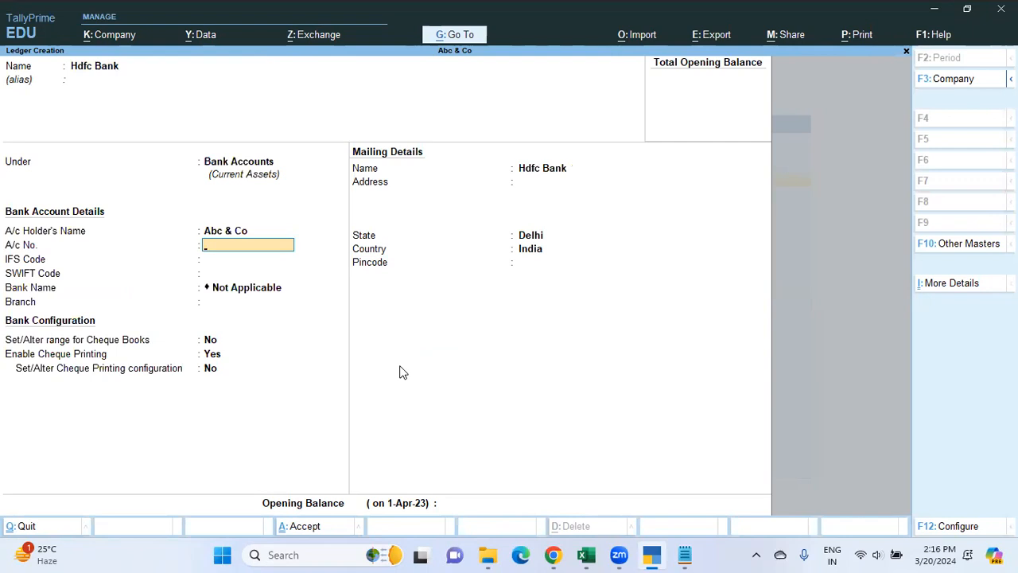
Step: Enter the bank account number for Hdfc Bank and leave the IFS code, SWIFT code, bank name and branch at their defaults
{"action": "type", "text": "1234"}
{"action": "key", "text": "Return"}
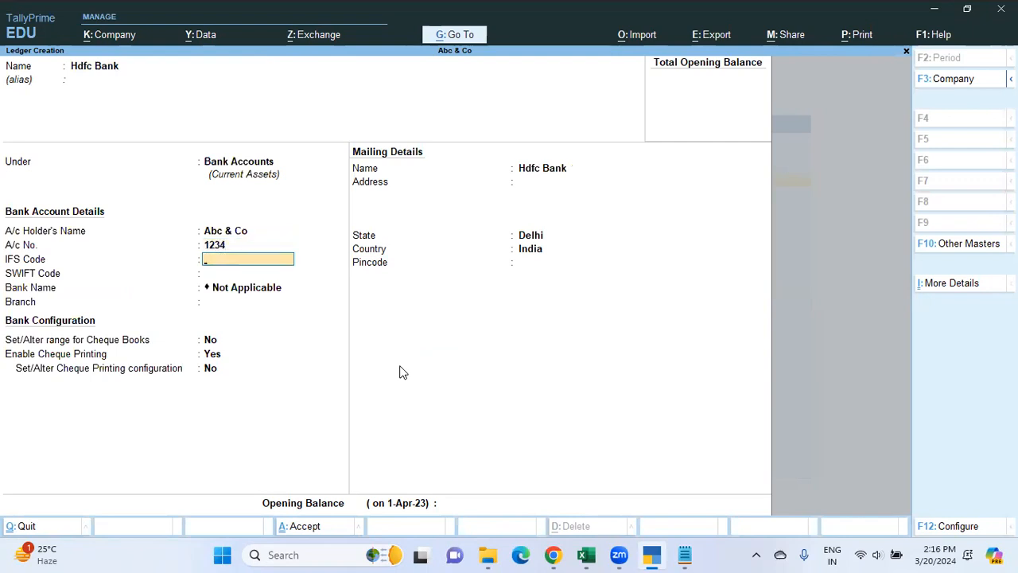
{"action": "key", "text": "Return"}
{"action": "key", "text": "Return"}
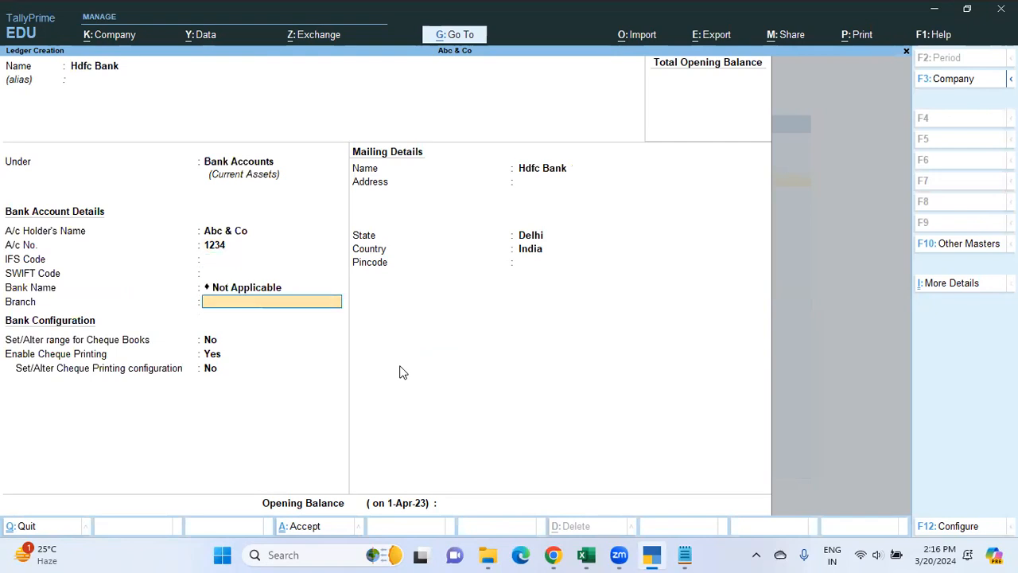
{"action": "key", "text": "Return"}
{"action": "key", "text": "Return"}
{"action": "key", "text": "Return"}
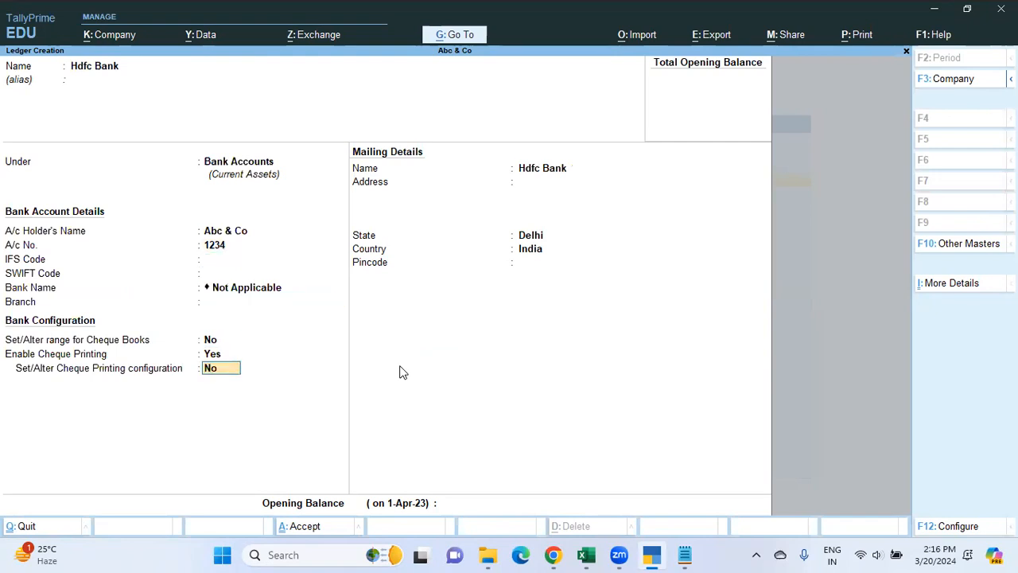
Step: Save the Hdfc Bank ledger with the default cheque printing configuration, default mailing details and no opening balance
{"action": "key", "text": "Return"}
{"action": "key", "text": "Return"}
{"action": "key", "text": "Return"}
{"action": "key", "text": "Return"}
{"action": "key", "text": "Return"}
{"action": "key", "text": "Return"}
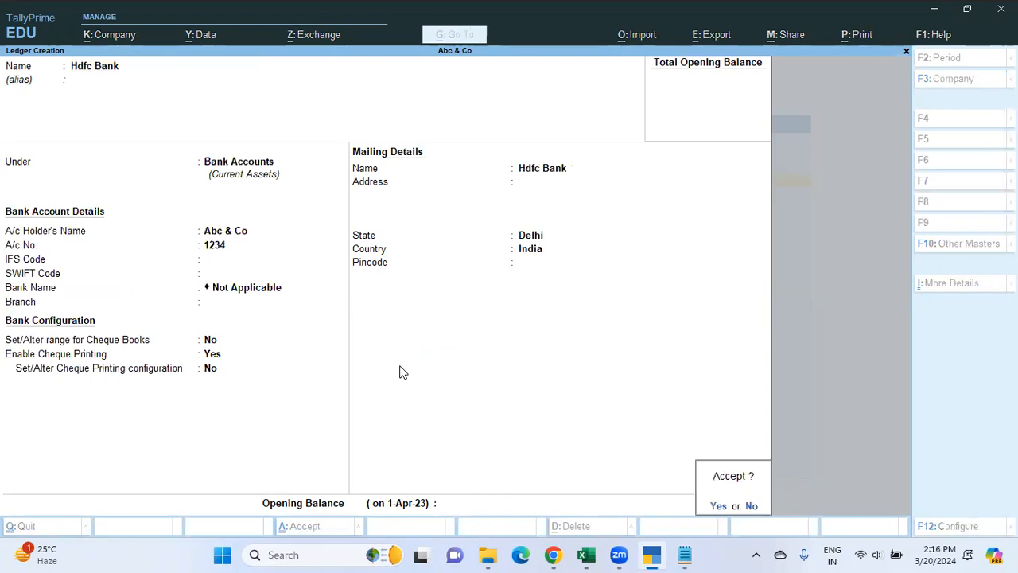
{"action": "key", "text": "Return"}
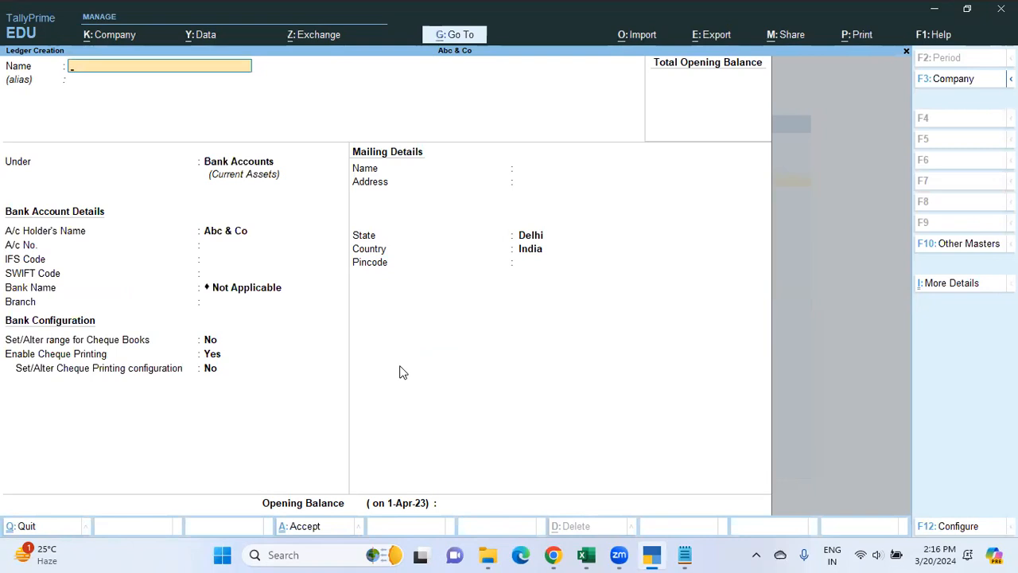
Step: Name the next ledger Icici without an alias and keep it under Bank Accounts
{"action": "type", "text": "Icici"}
{"action": "key", "text": "Return"}
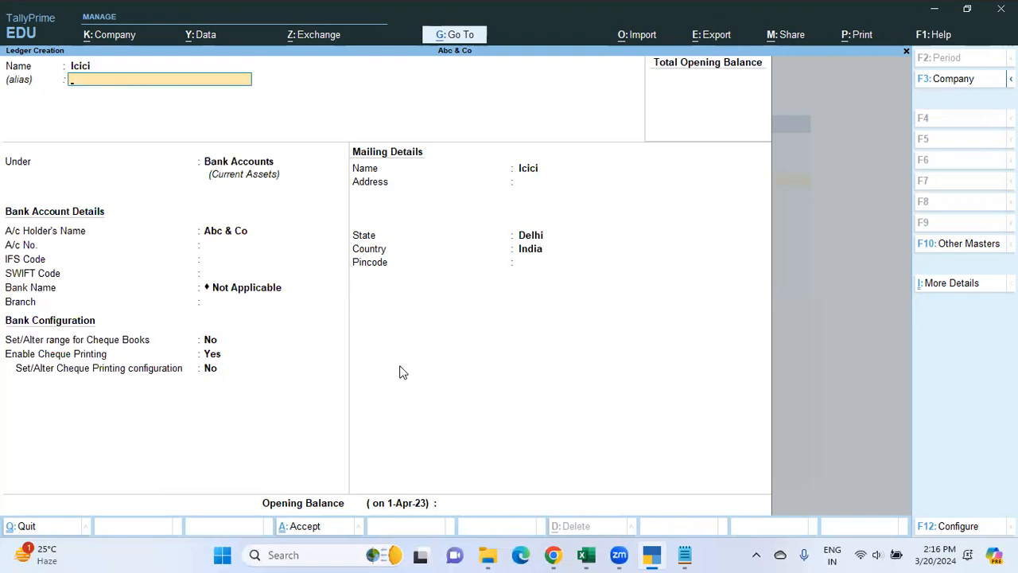
{"action": "key", "text": "Return"}
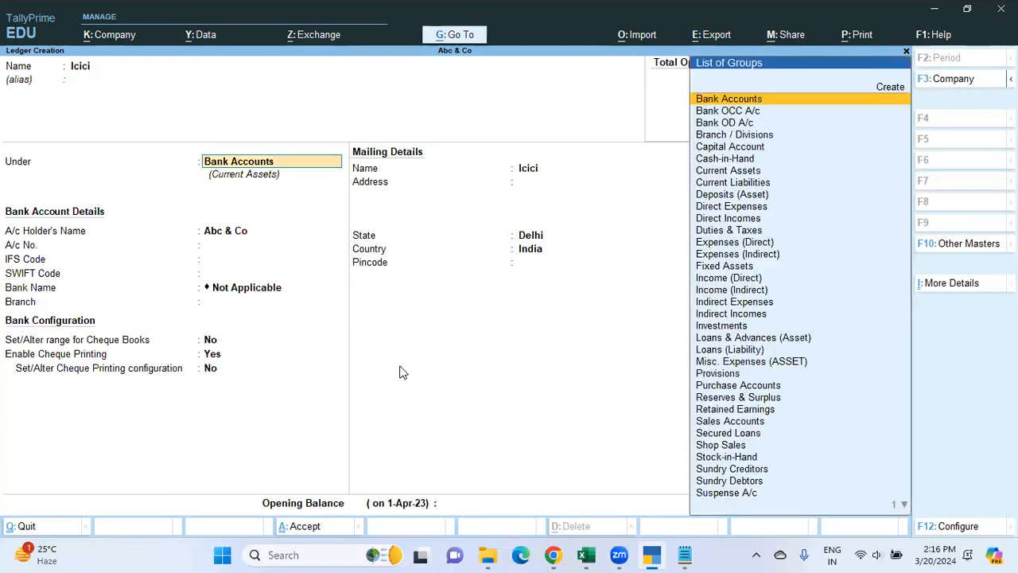
{"action": "key", "text": "Return"}
Step: Enter the Icici ledger's bank account number and keep the default bank details and cheque settings
{"action": "type", "text": "12345"}
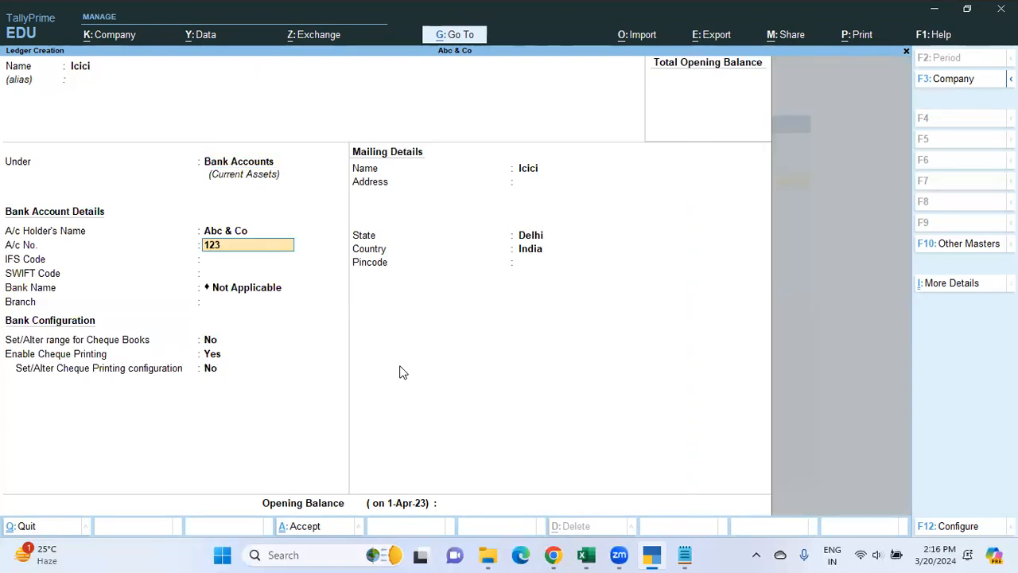
{"action": "key", "text": "Return"}
{"action": "key", "text": "Return"}
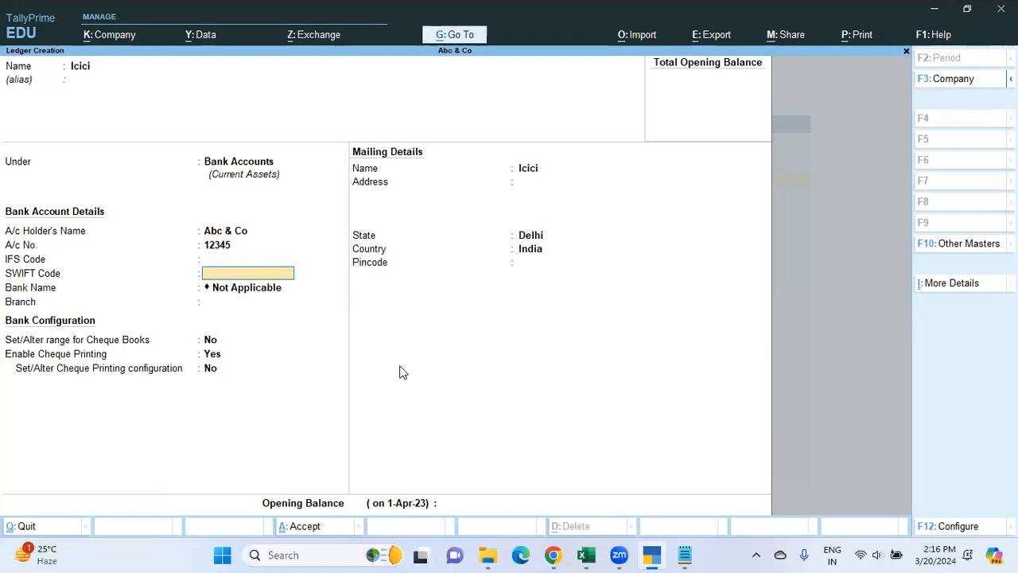
{"action": "key", "text": "Return"}
{"action": "key", "text": "Return"}
{"action": "key", "text": "Return"}
{"action": "key", "text": "Return"}
{"action": "key", "text": "Return"}
{"action": "key", "text": "Return"}
{"action": "key", "text": "Return"}
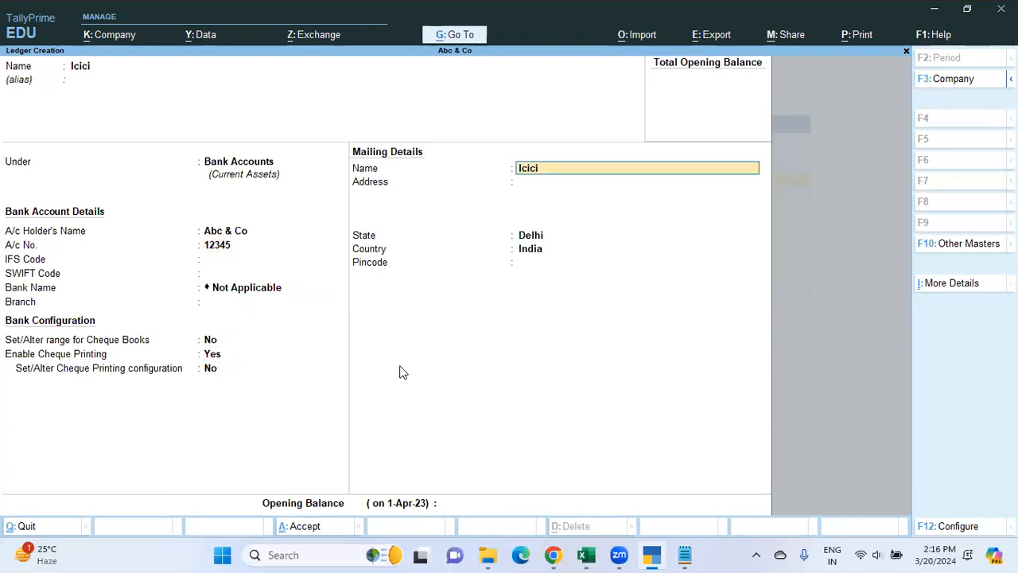
Step: Save the Icici ledger with the default mailing details and no opening balance
{"action": "key", "text": "Return"}
{"action": "key", "text": "Return"}
{"action": "key", "text": "Return"}
{"action": "key", "text": "Return"}
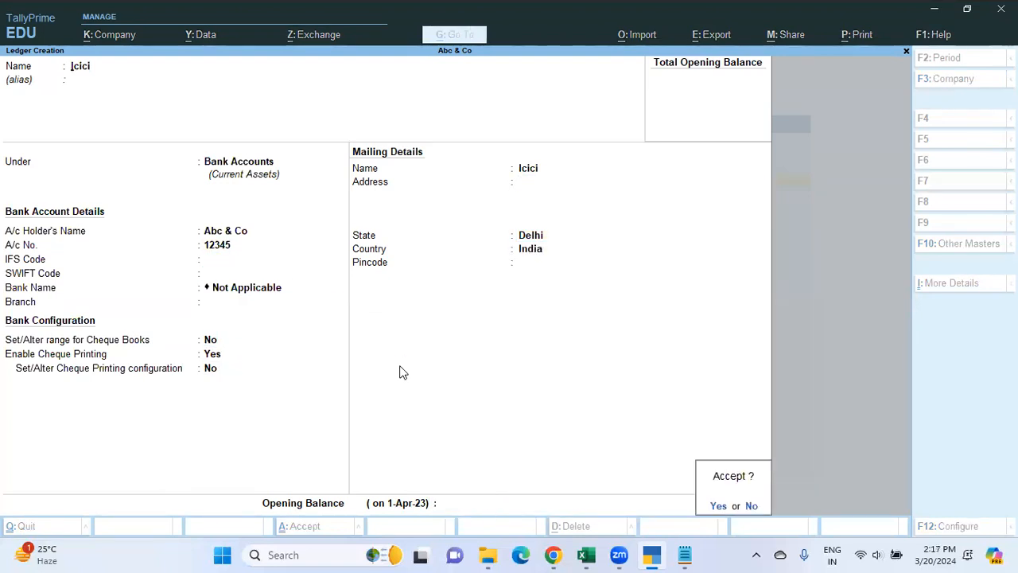
{"action": "key", "text": "Return"}
Step: Check the Notepad list and name the next ledger Distribution Sales, without an alias, under Sales Accounts
{"action": "key", "text": "alt+Tab"}
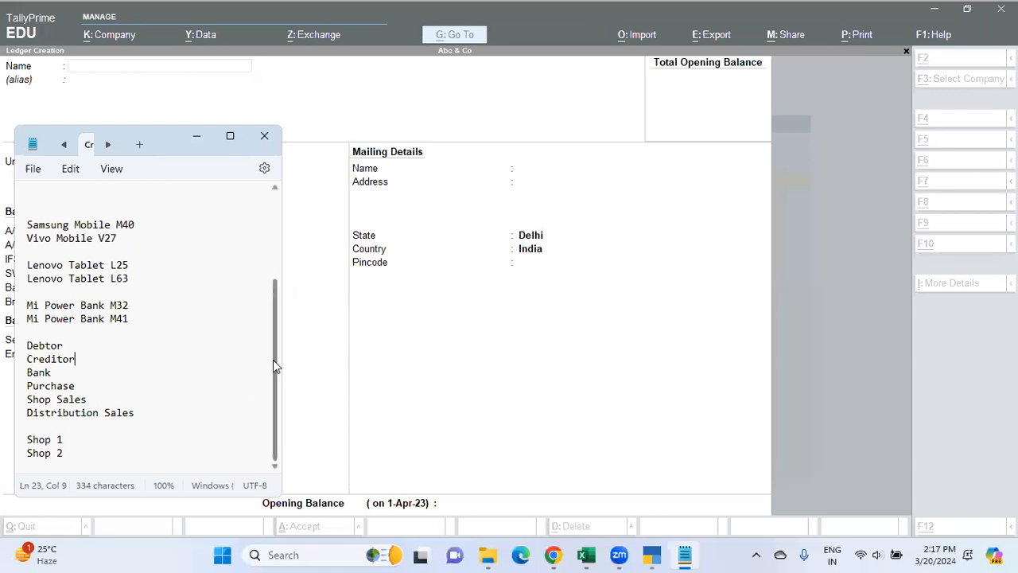
{"action": "key", "text": "alt+Tab"}
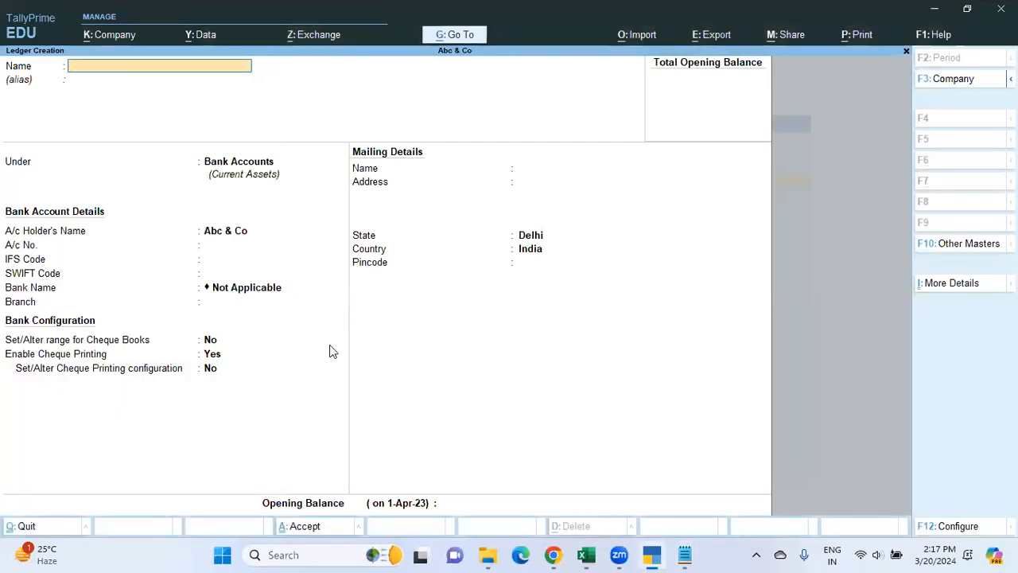
{"action": "type", "text": "Distributi"}
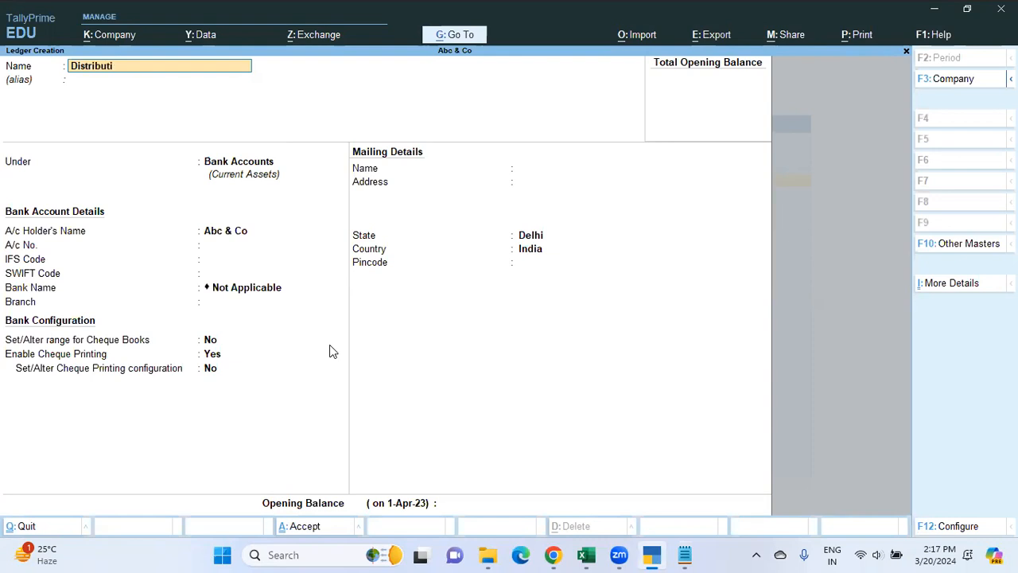
{"action": "type", "text": "on Sales"}
{"action": "key", "text": "Return"}
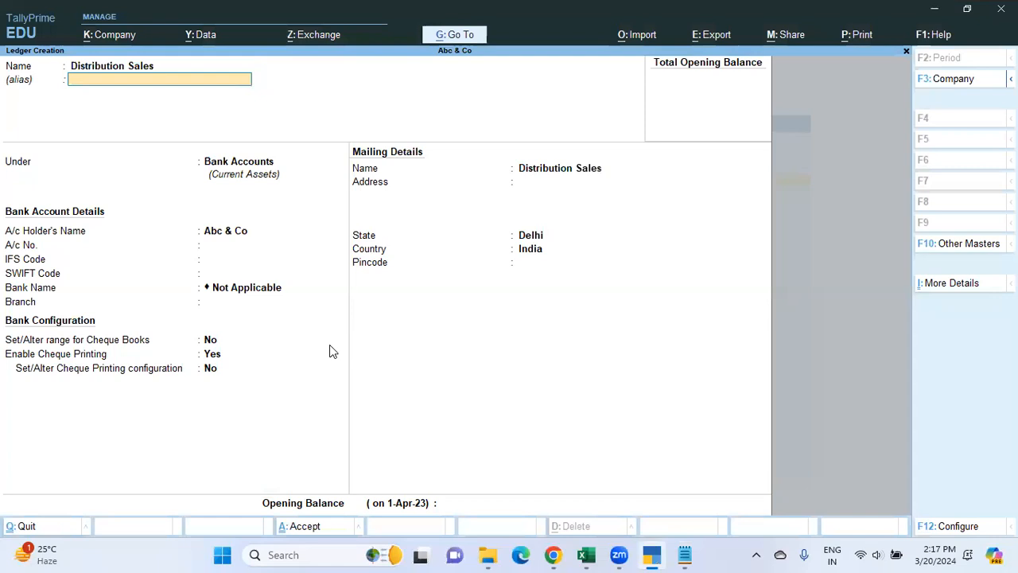
{"action": "key", "text": "Return"}
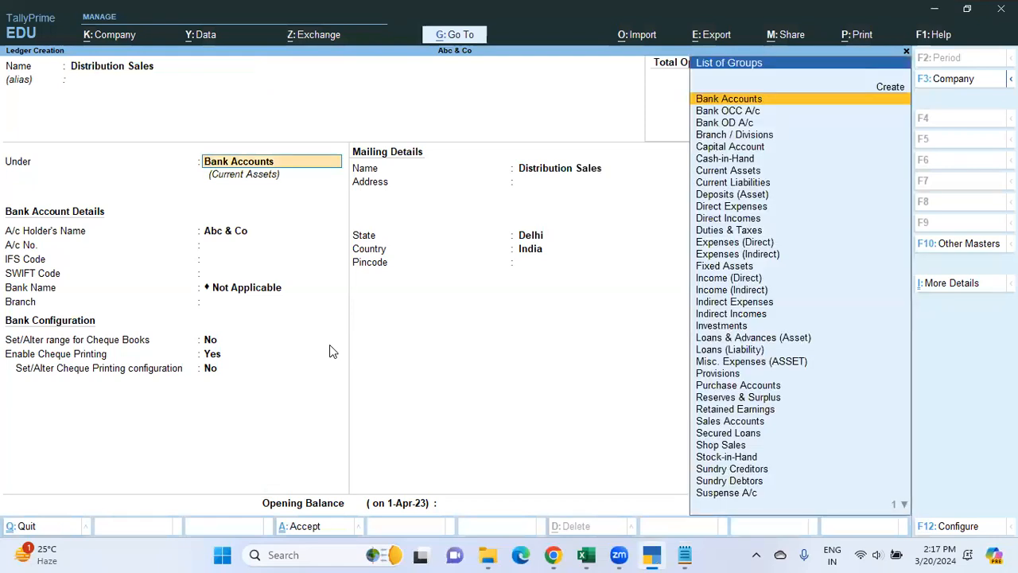
{"action": "type", "text": "Sale"}
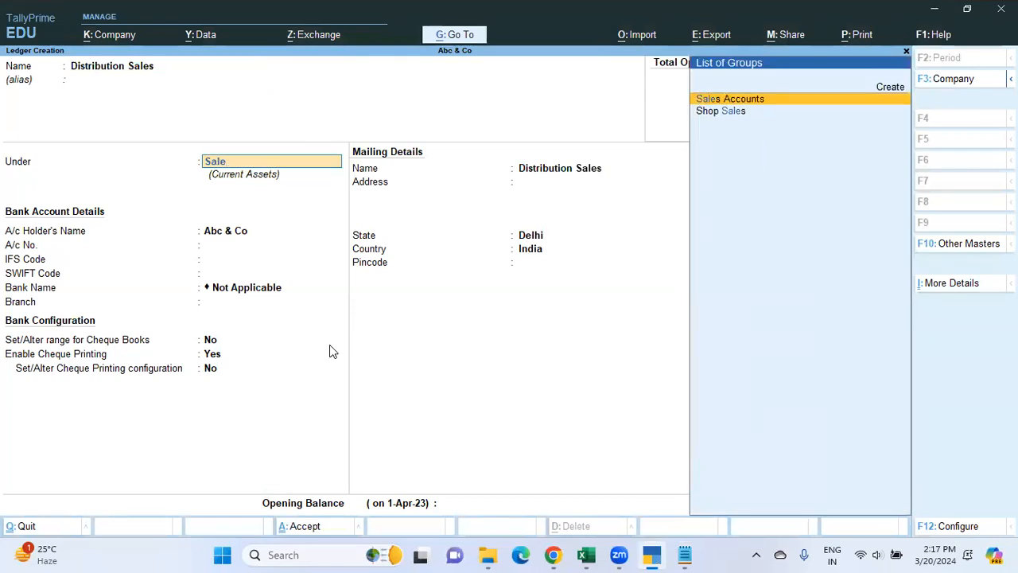
{"action": "key", "text": "Down"}
{"action": "key", "text": "Up"}
{"action": "key", "text": "Return"}
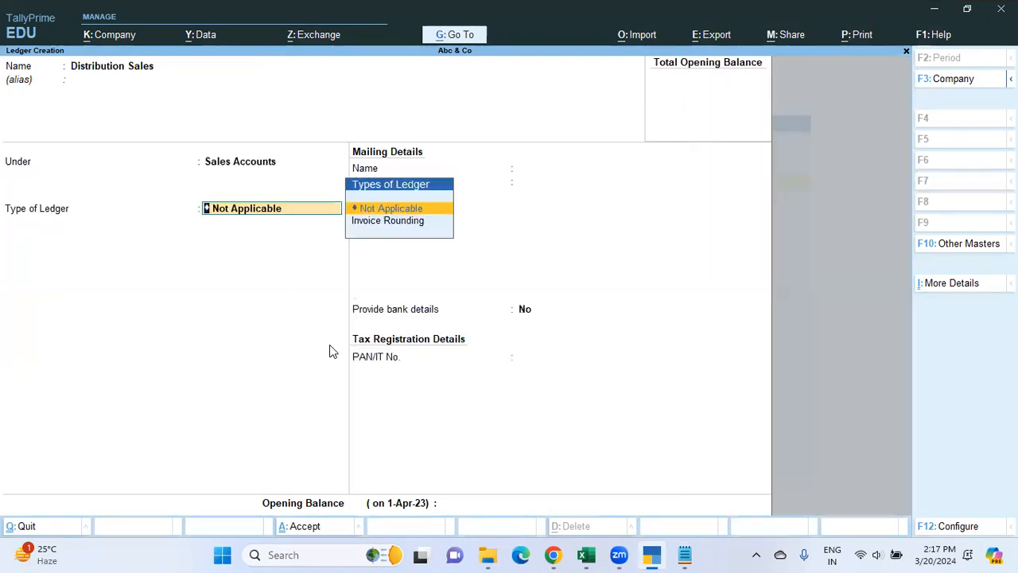
Step: Save the Distribution Sales ledger with Not Applicable as the type of ledger and no opening balance
{"action": "key", "text": "Return"}
{"action": "key", "text": "Return"}
{"action": "key", "text": "Return"}
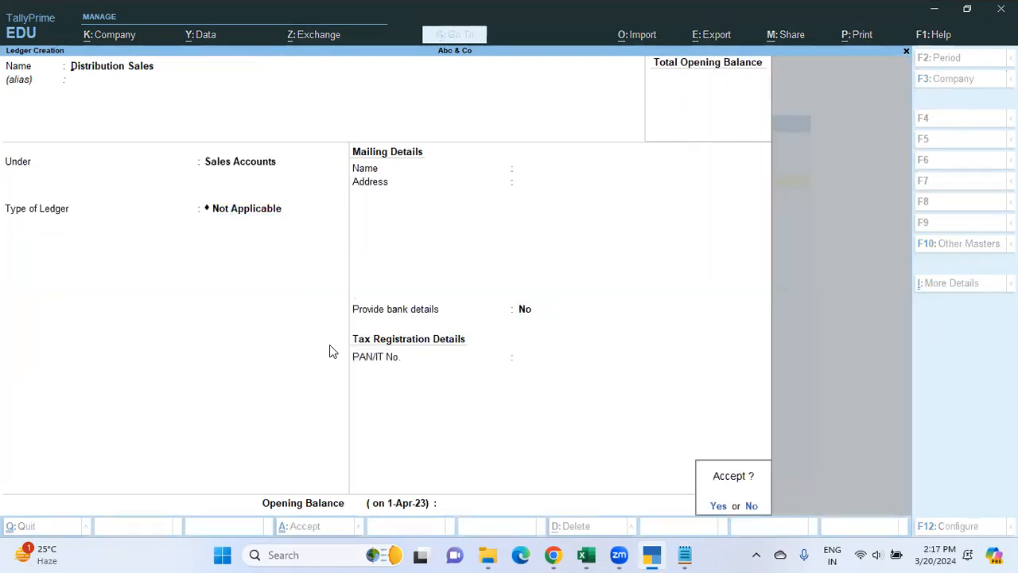
{"action": "key", "text": "Return"}
Step: Review the Notepad list for the masters still to create and the stock item names
{"action": "key", "text": "alt+Tab"}
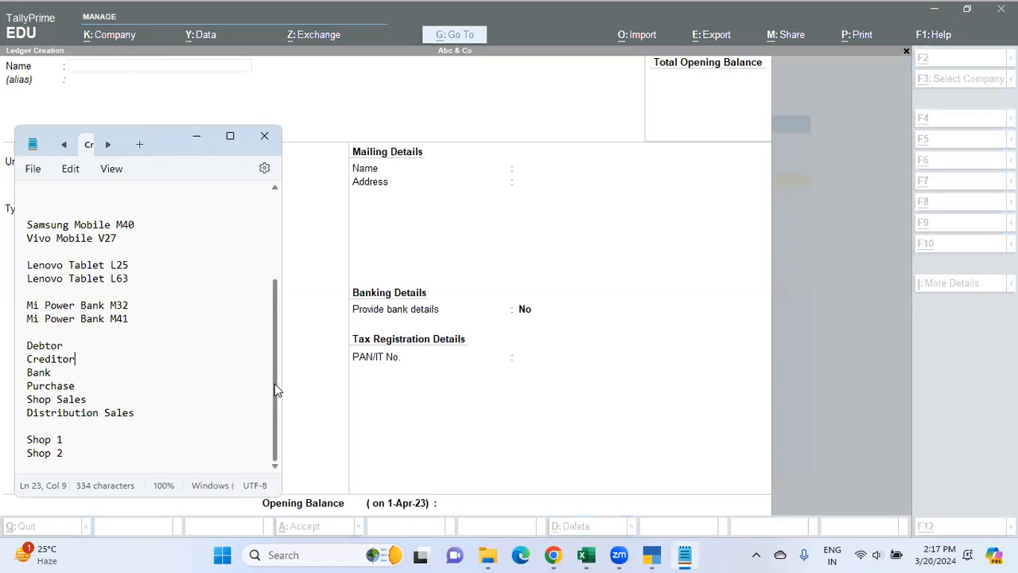
{"action": "left_click_drag", "start_coordinate": [275, 380], "coordinate": [269, 216]}
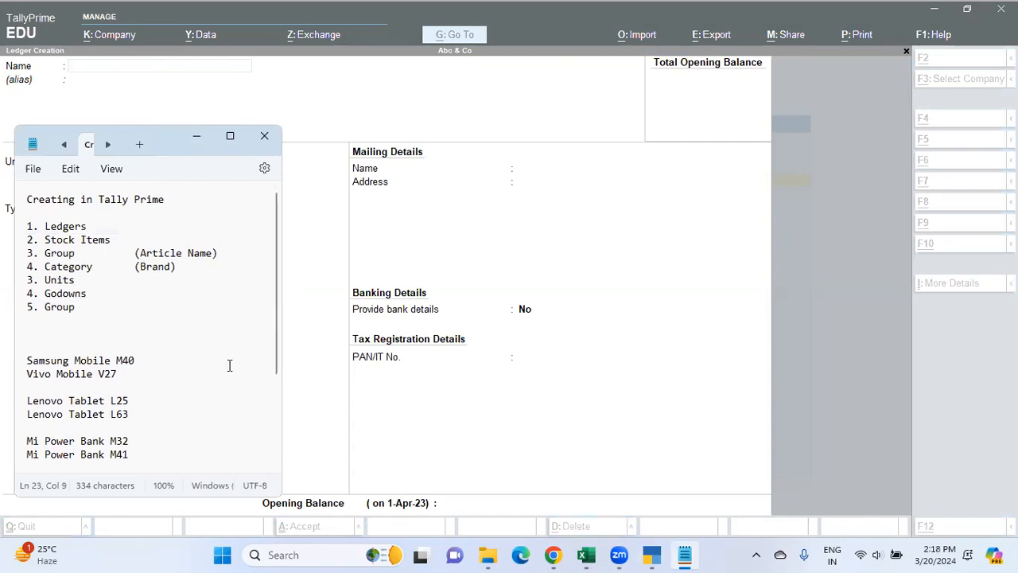
{"action": "key", "text": "alt+Tab"}
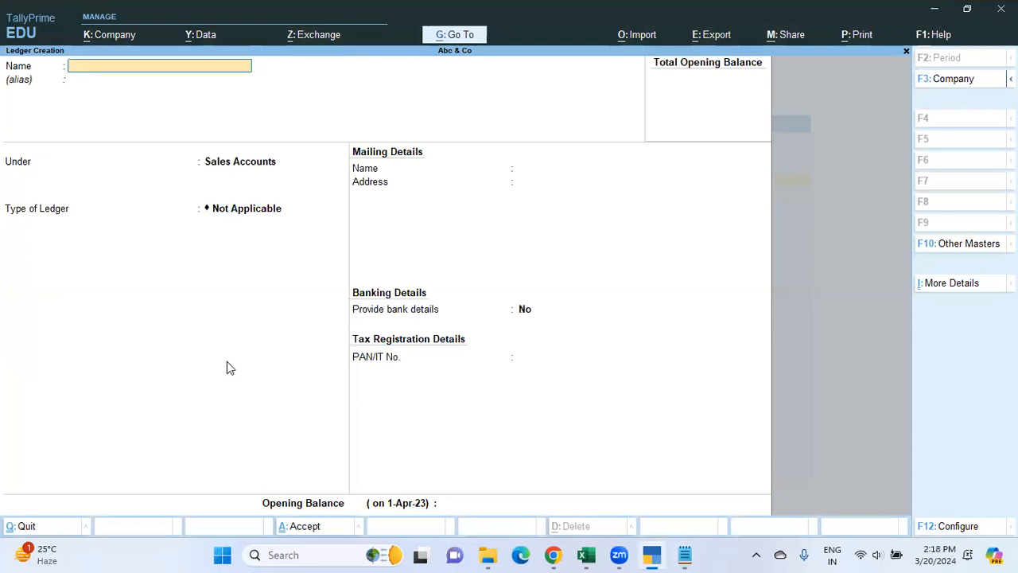
{"action": "key", "text": "alt+Tab"}
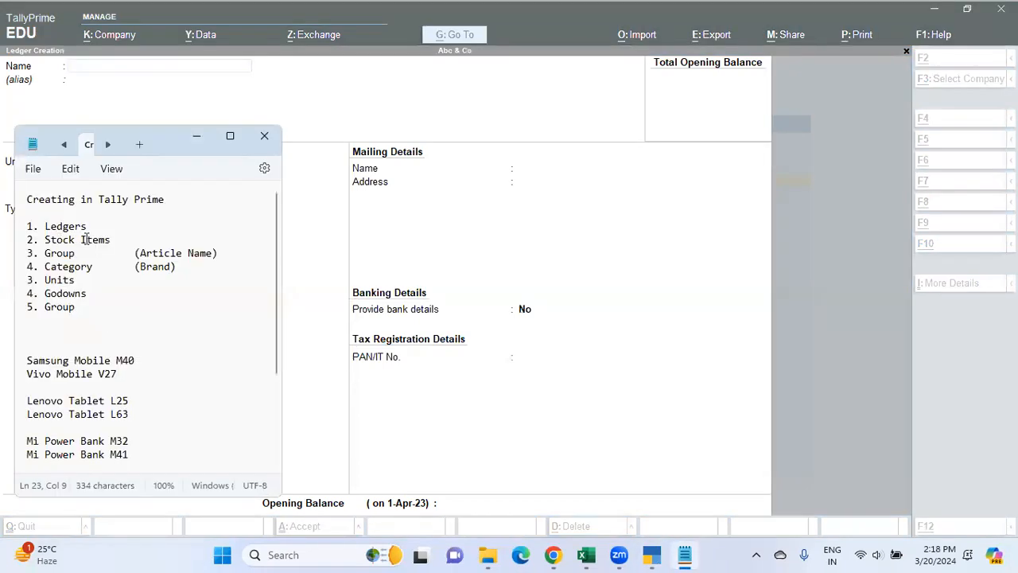
{"action": "left_click_drag", "start_coordinate": [112, 239], "coordinate": [48, 237]}
{"action": "left_click", "coordinate": [150, 309]}
{"action": "scroll", "coordinate": [146, 413], "scroll_direction": "down", "scroll_amount": 3}
{"action": "scroll", "coordinate": [146, 414], "scroll_direction": "down", "scroll_amount": 1}
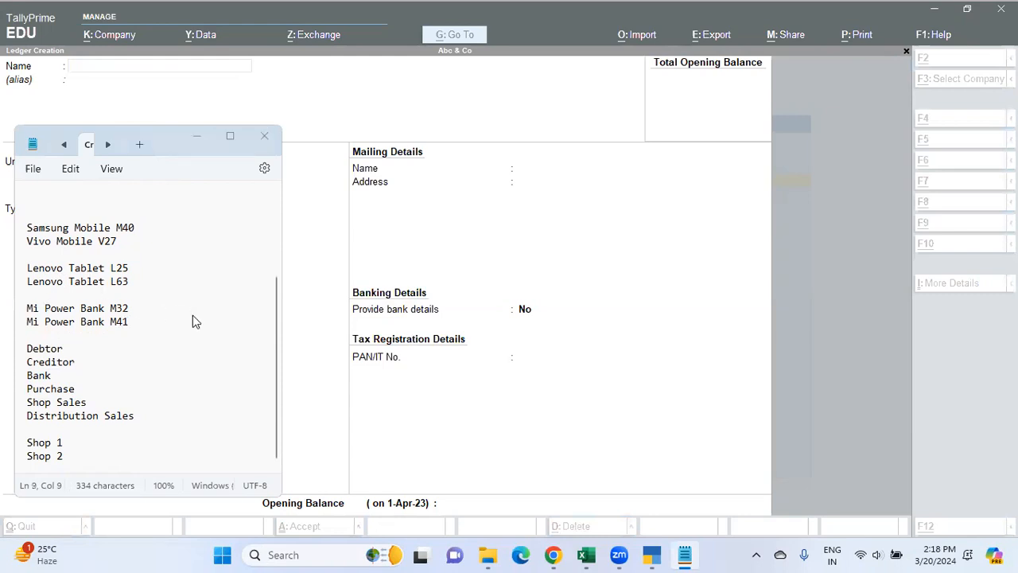
{"action": "key", "text": "alt+Tab"}
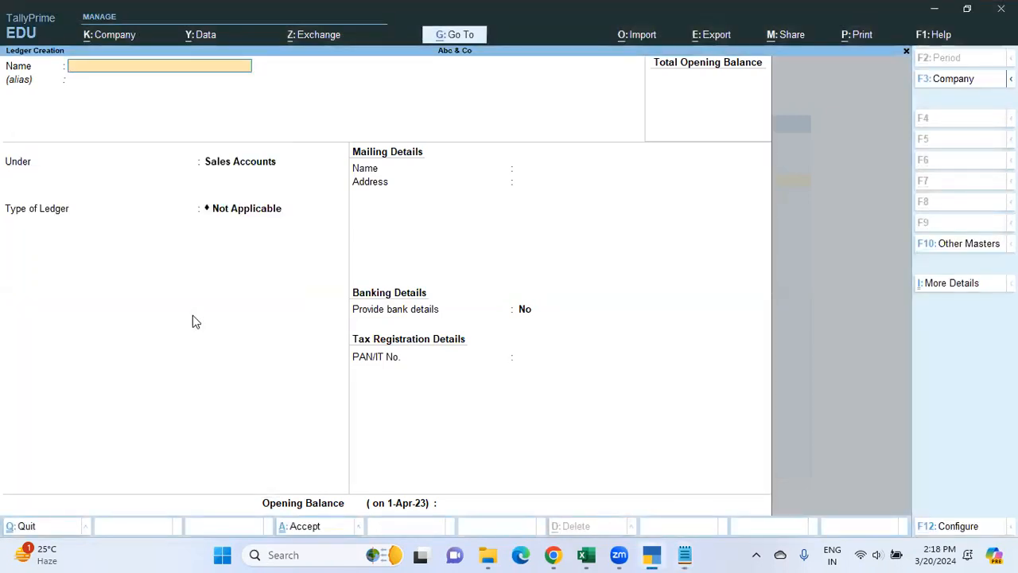
{"action": "key", "text": "alt+Tab"}
{"action": "key", "text": "alt+Tab"}
Step: Quit ledger creation and start creating a Stock Item from the inventory masters
{"action": "key", "text": "Escape"}
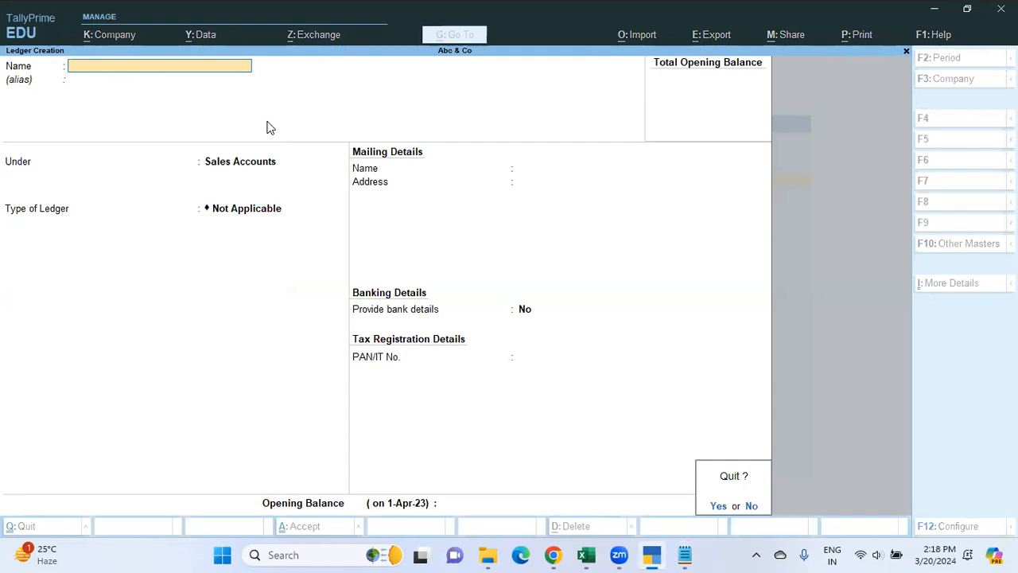
{"action": "key", "text": "y"}
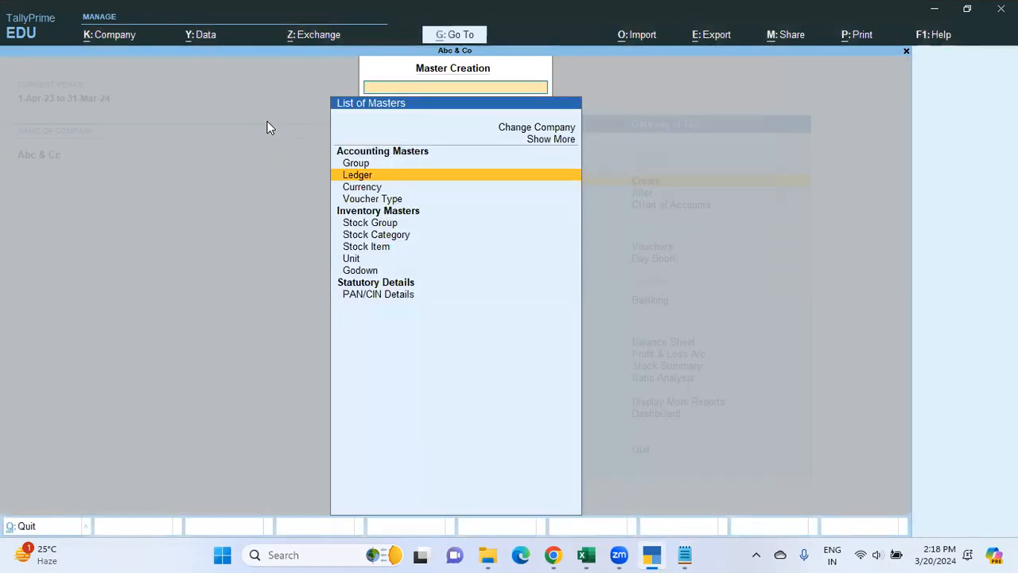
{"action": "key", "text": "Up"}
{"action": "key", "text": "Up"}
{"action": "key", "text": "Down"}
{"action": "key", "text": "Down"}
{"action": "key", "text": "Down"}
{"action": "key", "text": "Down"}
{"action": "key", "text": "Down"}
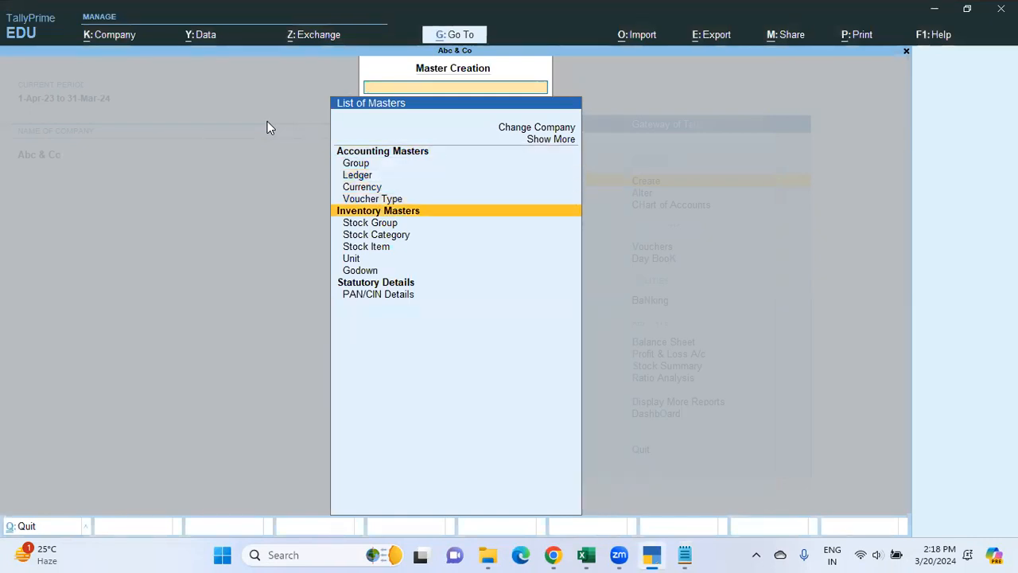
{"action": "key", "text": "Down"}
{"action": "key", "text": "Down"}
{"action": "key", "text": "Down"}
{"action": "key", "text": "Down"}
{"action": "key", "text": "Up"}
{"action": "key", "text": "Up"}
{"action": "key", "text": "Up"}
{"action": "key", "text": "Down"}
{"action": "key", "text": "Down"}
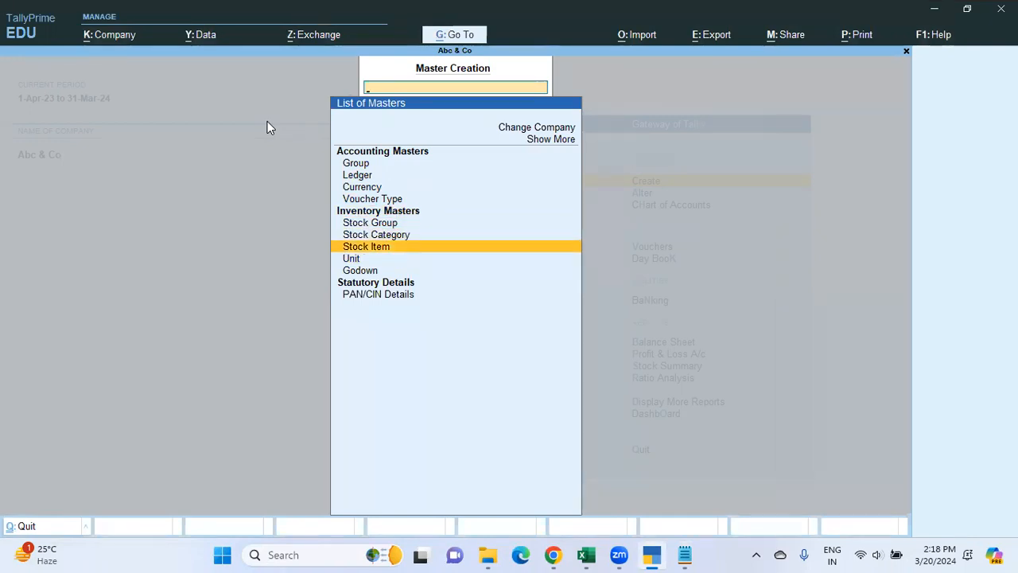
{"action": "key", "text": "Down"}
{"action": "key", "text": "Up"}
{"action": "key", "text": "Return"}
Step: Copy Samsung Mobile M40 from the Notepad list and use it as the new stock item's name
{"action": "key", "text": "alt+Tab"}
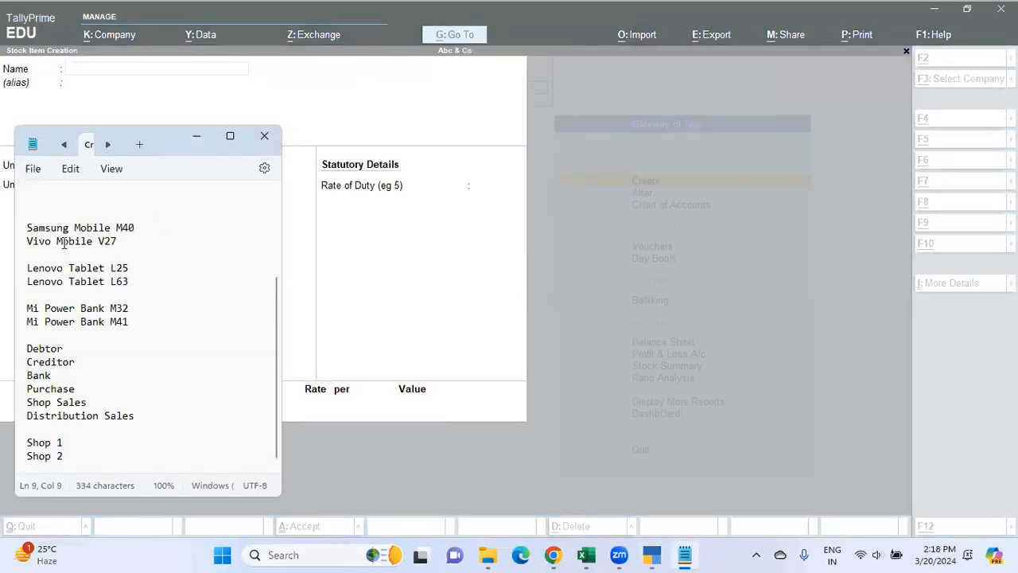
{"action": "key", "text": "alt+Tab"}
{"action": "key", "text": "alt+Tab"}
{"action": "left_click_drag", "start_coordinate": [135, 228], "coordinate": [27, 229]}
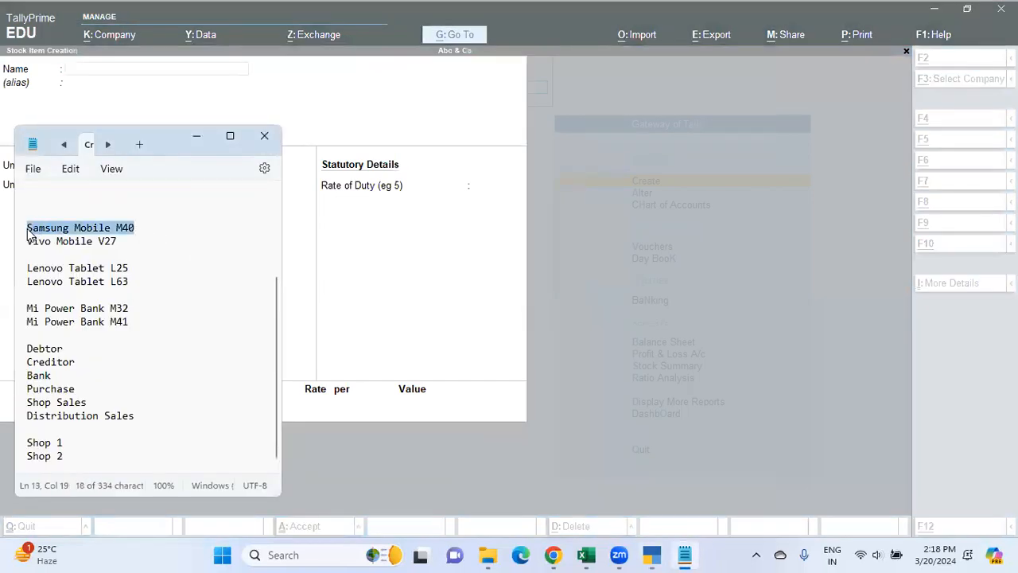
{"action": "right_click", "coordinate": [28, 230]}
{"action": "left_click", "coordinate": [73, 79]}
{"action": "left_click", "coordinate": [113, 79]}
{"action": "key", "text": "ctrl+v"}
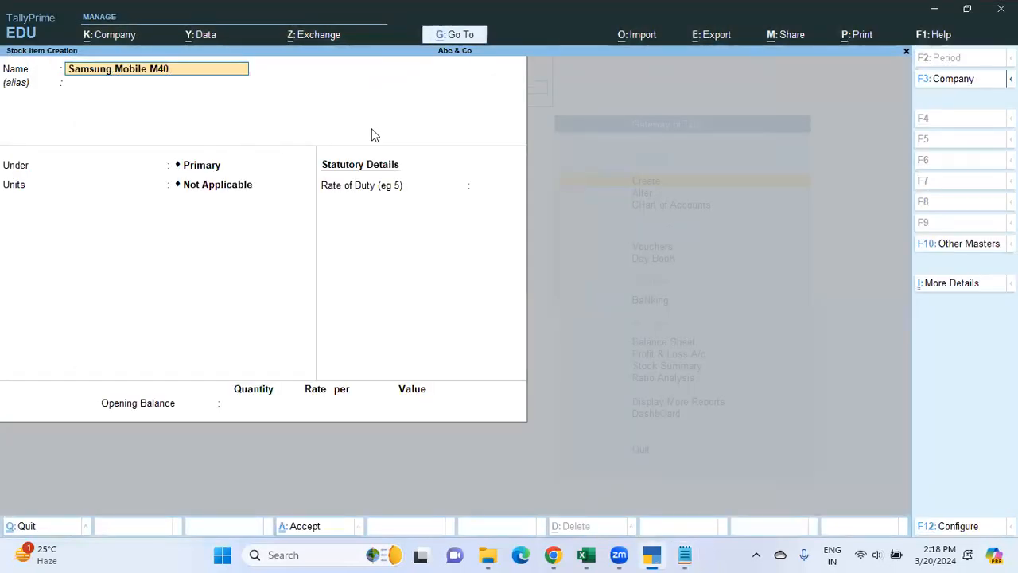
{"action": "key", "text": "Return"}
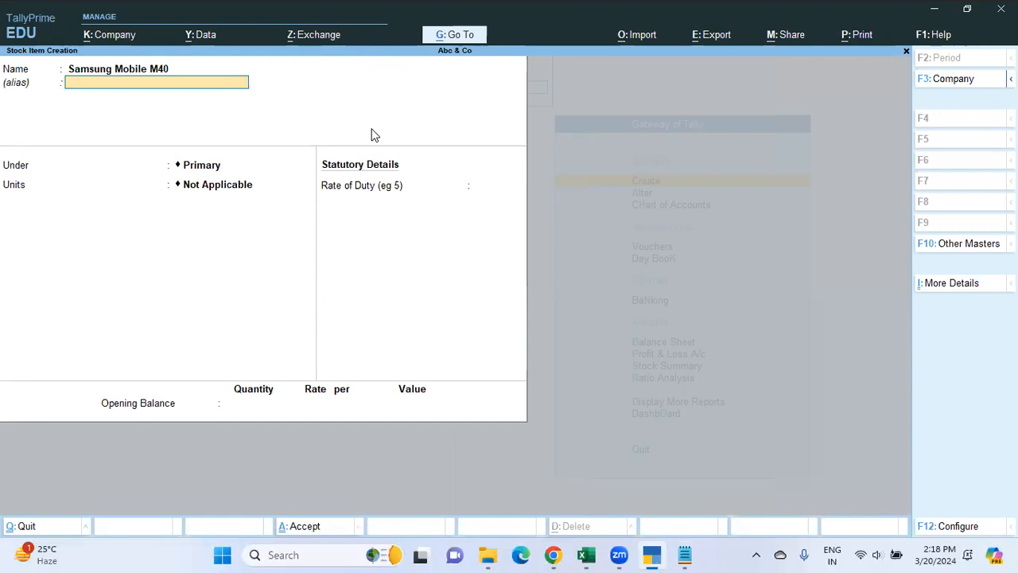
Step: Give the Samsung Mobile M40 stock item the alias M40
{"action": "type", "text": "M40"}
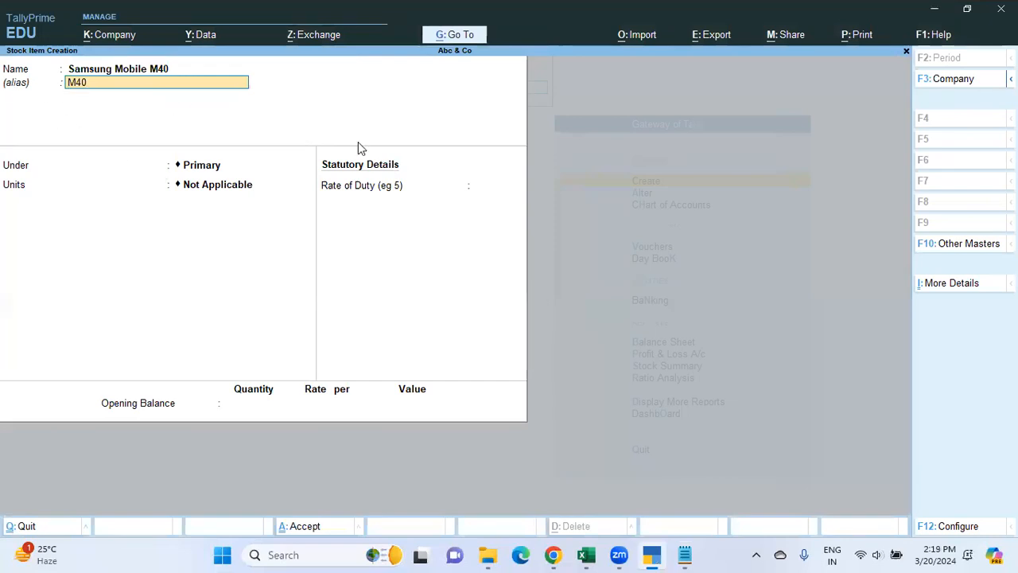
{"action": "key", "text": "Return"}
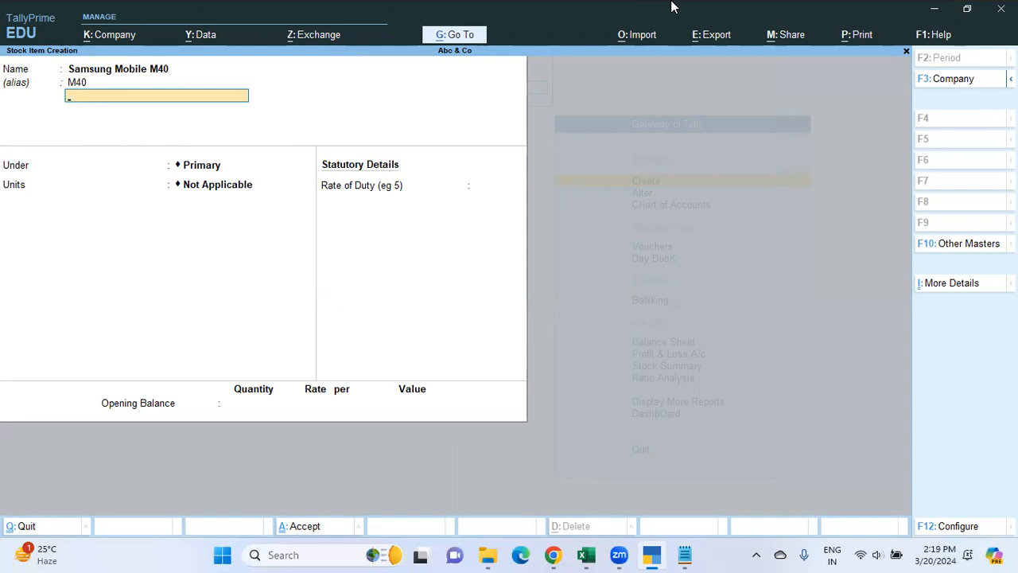
{"action": "key", "text": "Return"}
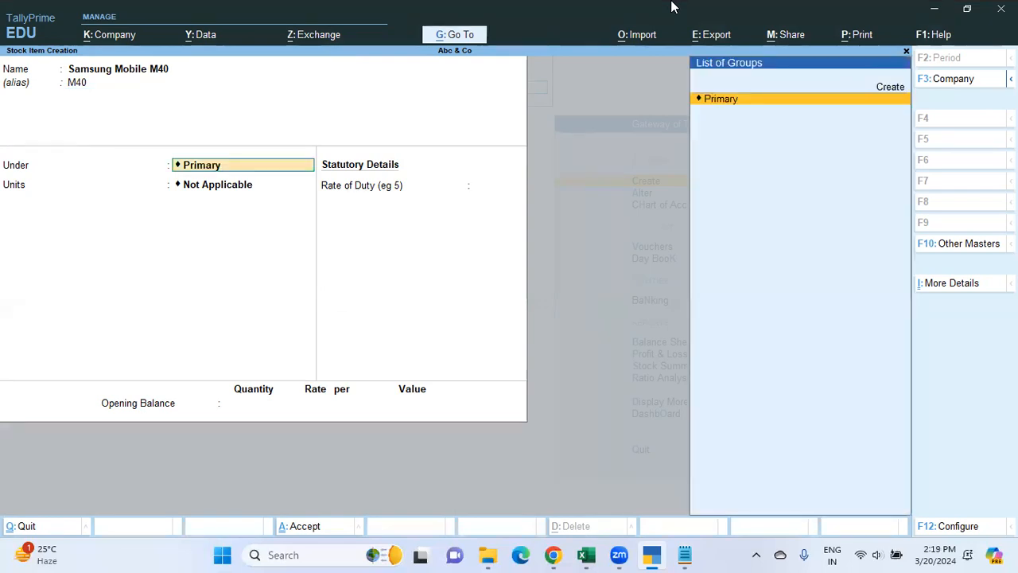
{"action": "key", "text": "BackSpace"}
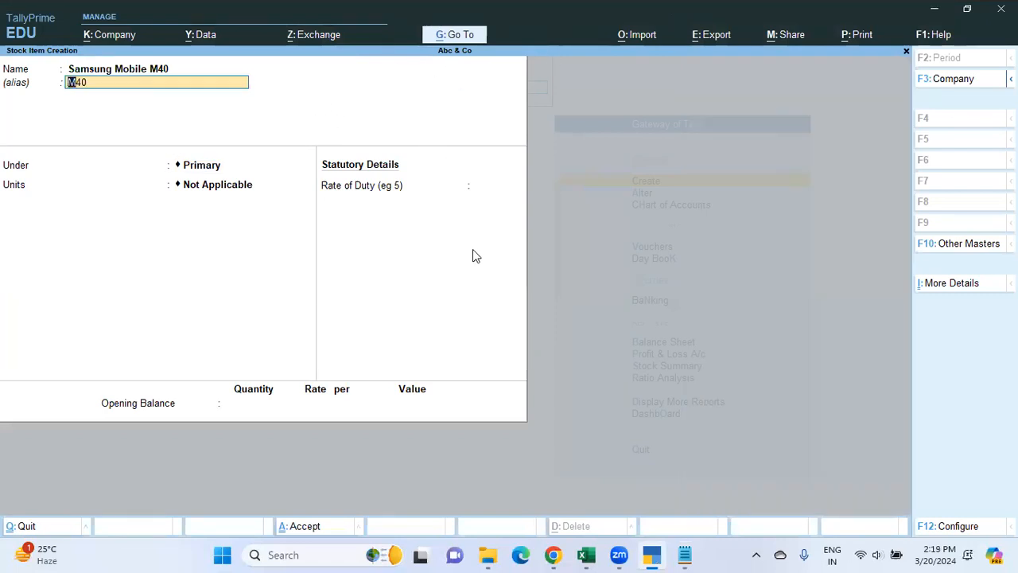
{"action": "key", "text": "Return"}
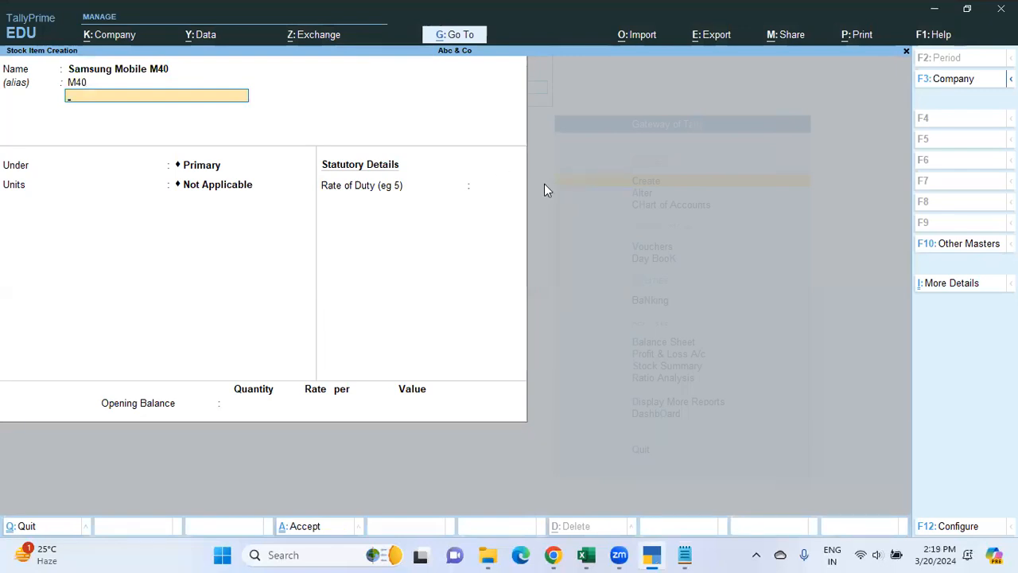
Step: In the stock item configuration, set Show more configurations and Show all configurations to Yes and accept it
{"action": "key", "text": "F12"}
{"action": "key", "text": "Up"}
{"action": "type", "text": "y"}
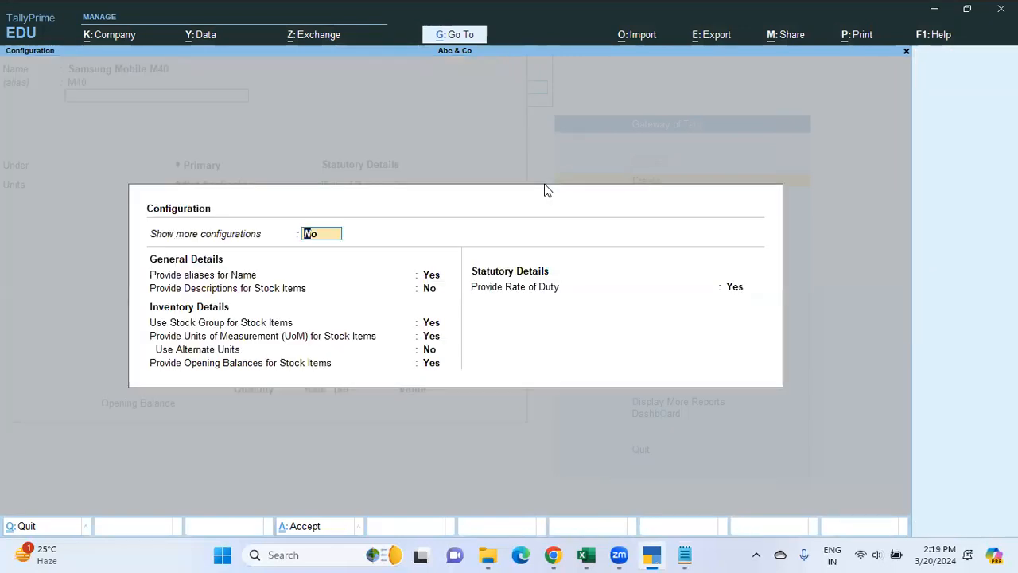
{"action": "key", "text": "Return"}
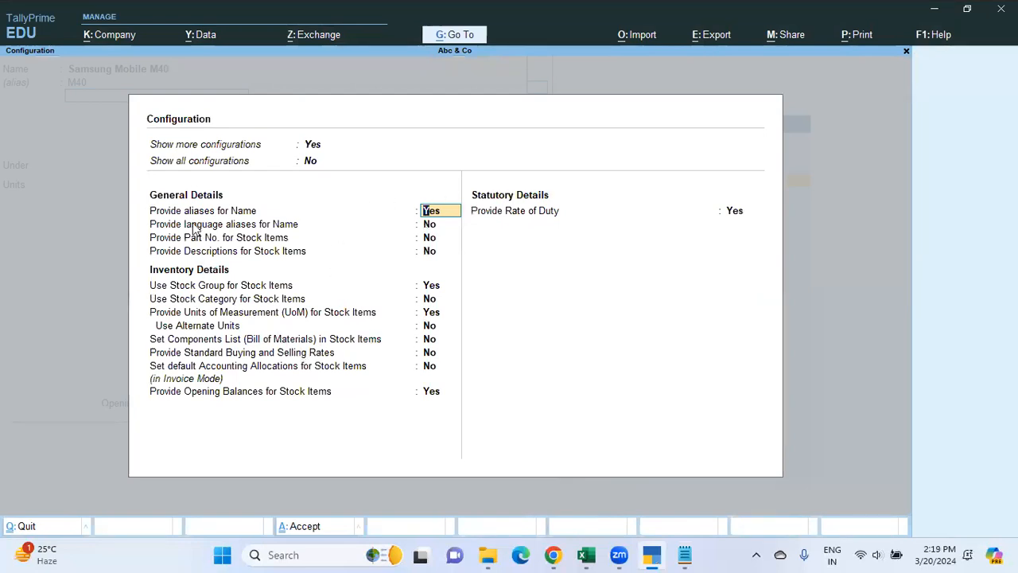
{"action": "left_click", "coordinate": [315, 162]}
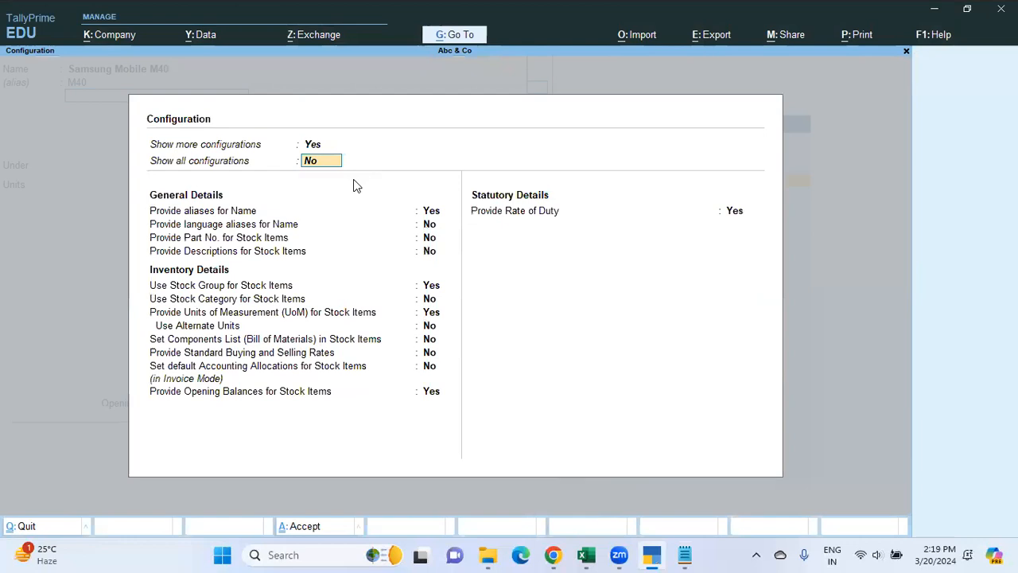
{"action": "type", "text": "y"}
{"action": "key", "text": "Return"}
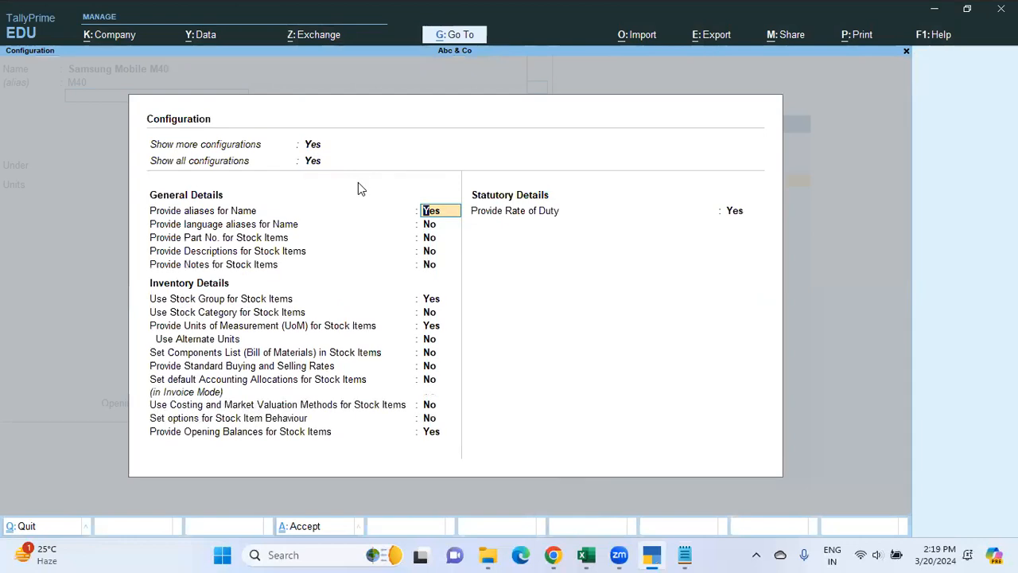
{"action": "key", "text": "ctrl+a"}
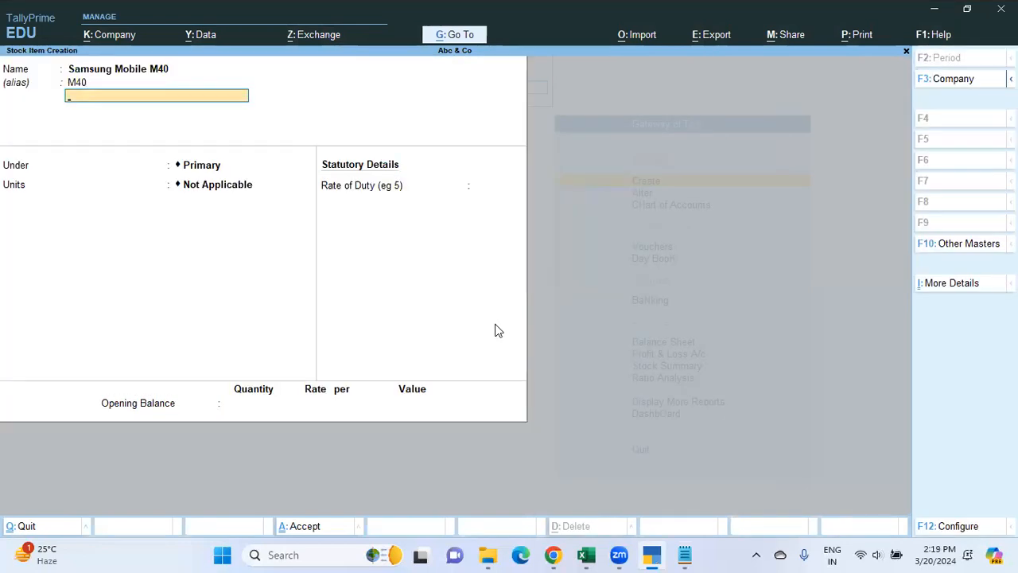
Step: In the stock item configuration, set Provide Part No. for Stock Items to Yes and accept it
{"action": "key", "text": "F12"}
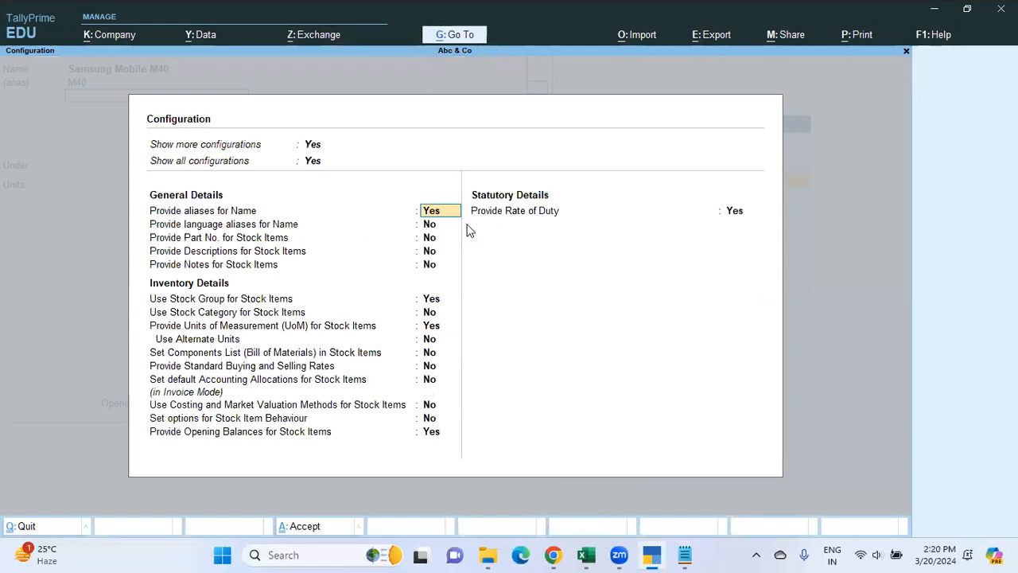
{"action": "left_click", "coordinate": [188, 238]}
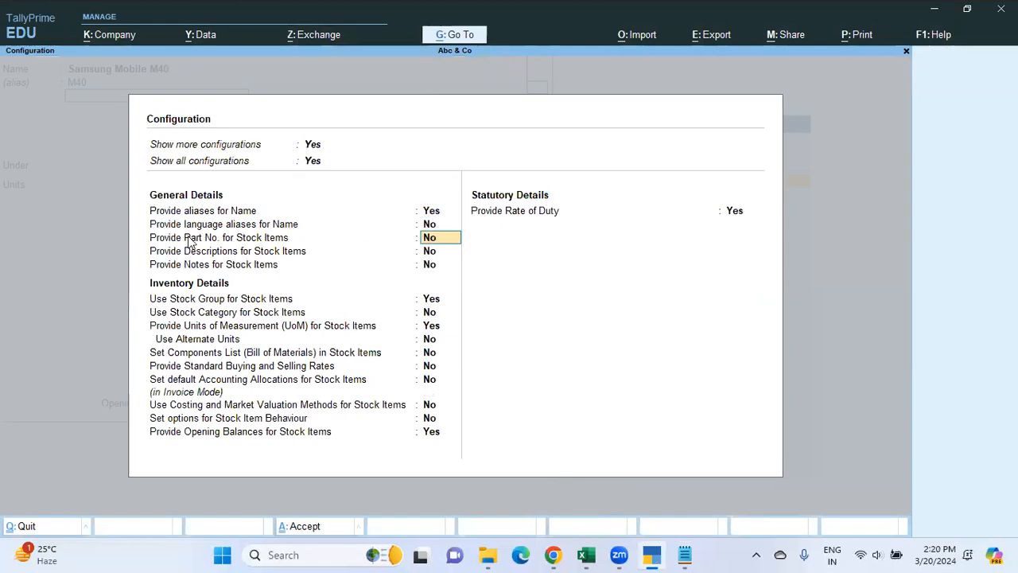
{"action": "key", "text": "Up"}
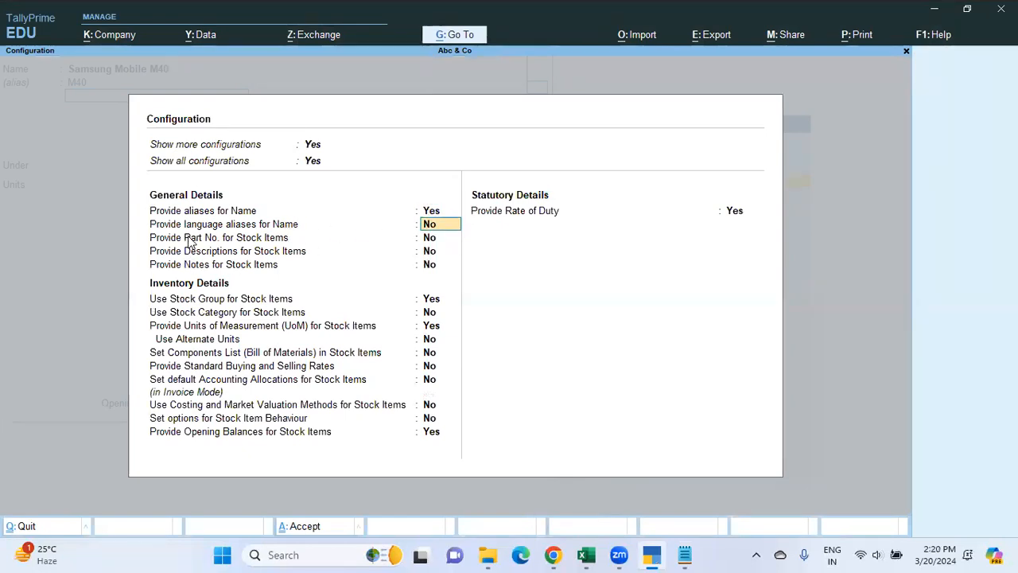
{"action": "left_click", "coordinate": [433, 241]}
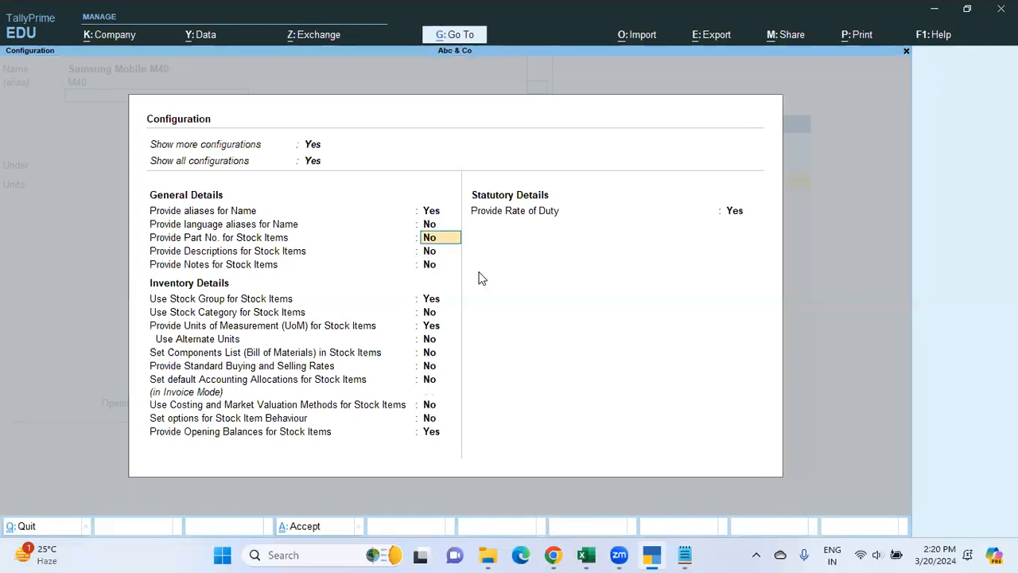
{"action": "key", "text": "Up"}
{"action": "key", "text": "Down"}
{"action": "key", "text": "y"}
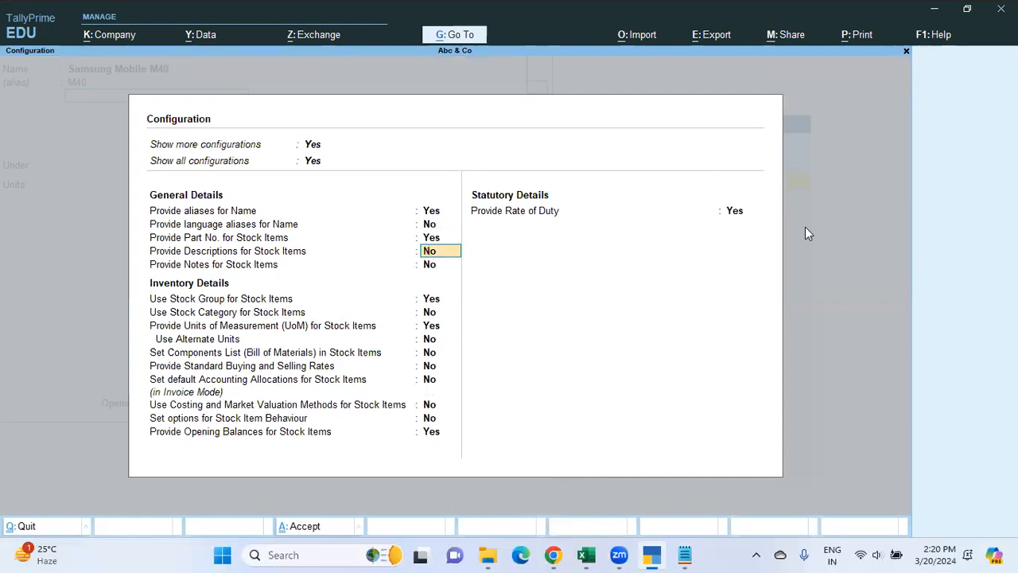
{"action": "left_click", "coordinate": [738, 213]}
{"action": "key", "text": "Return"}
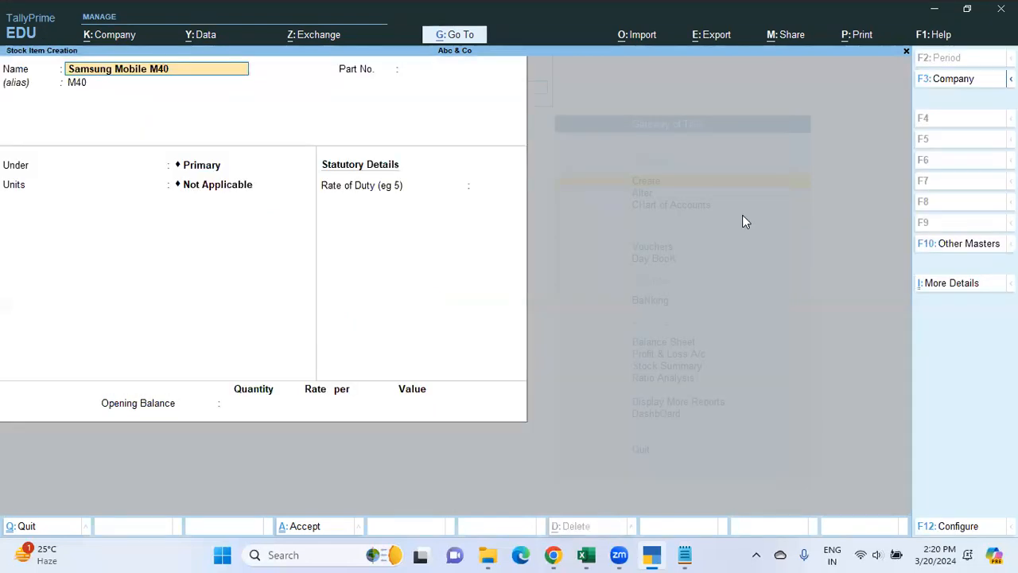
Step: Enter im231454 as the part number of the Samsung Mobile M40 stock item
{"action": "key", "text": "Return"}
{"action": "key", "text": "Return"}
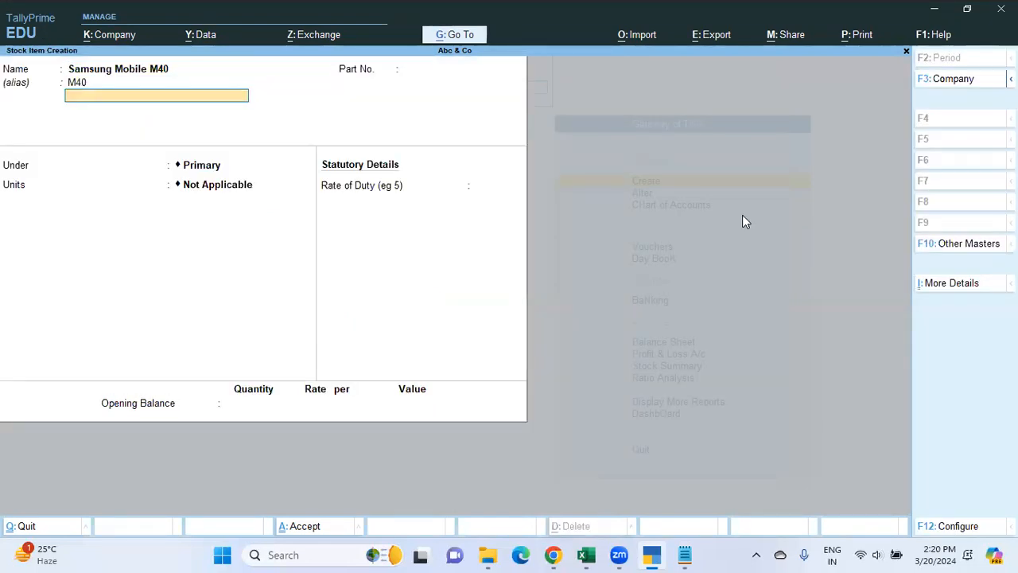
{"action": "key", "text": "Return"}
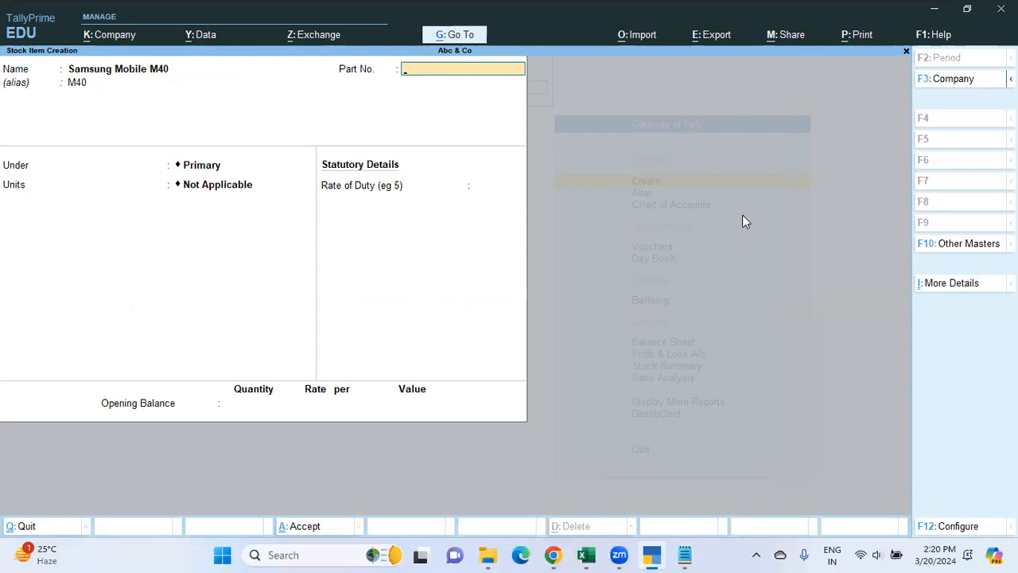
{"action": "type", "text": "Im231454"}
Step: Set Provide Part No. for Stock Items back to No in the stock item configuration and accept it
{"action": "key", "text": "F12"}
{"action": "key", "text": "Down"}
{"action": "key", "text": "Down"}
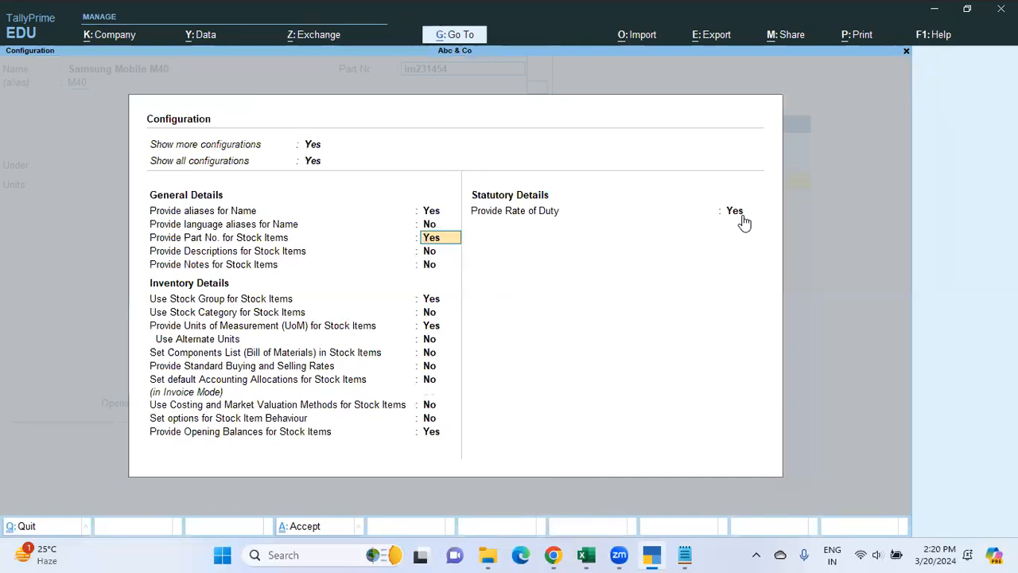
{"action": "key", "text": "n"}
{"action": "key", "text": "Return"}
{"action": "key", "text": "Return"}
{"action": "key", "text": "Return"}
{"action": "key", "text": "Return"}
{"action": "key", "text": "Return"}
{"action": "key", "text": "Return"}
{"action": "key", "text": "Return"}
{"action": "key", "text": "Return"}
{"action": "key", "text": "Return"}
{"action": "key", "text": "Return"}
{"action": "key", "text": "Return"}
{"action": "key", "text": "Return"}
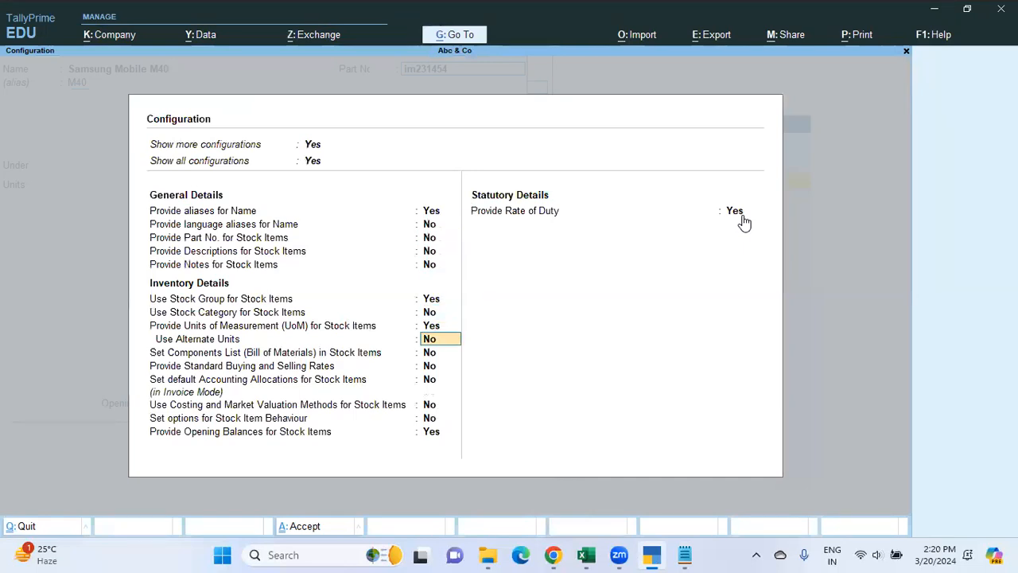
{"action": "key", "text": "Return"}
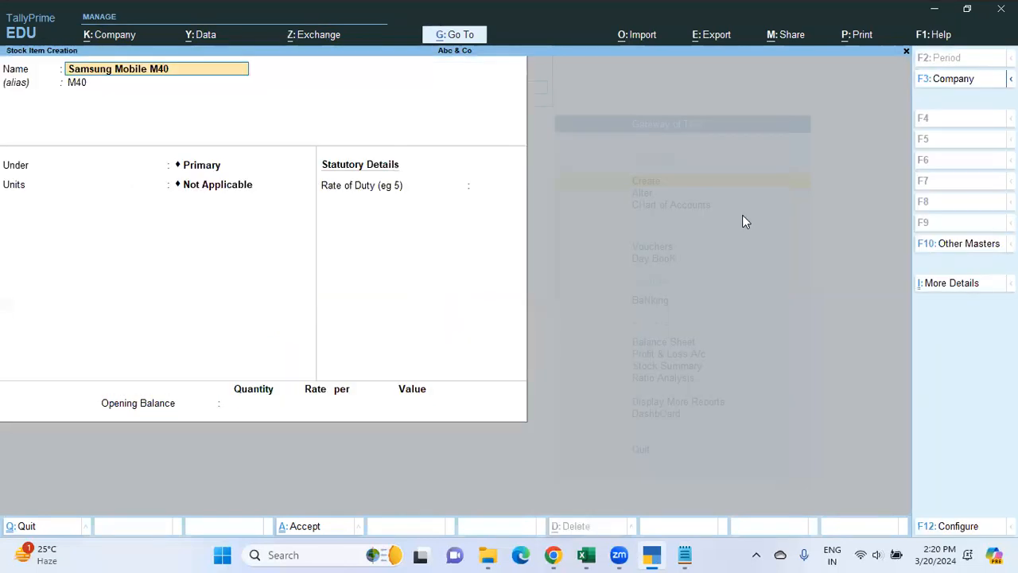
Step: Set Use Stock Category for Stock Items to Yes in the stock item configuration and accept it
{"action": "key", "text": "Return"}
{"action": "key", "text": "Return"}
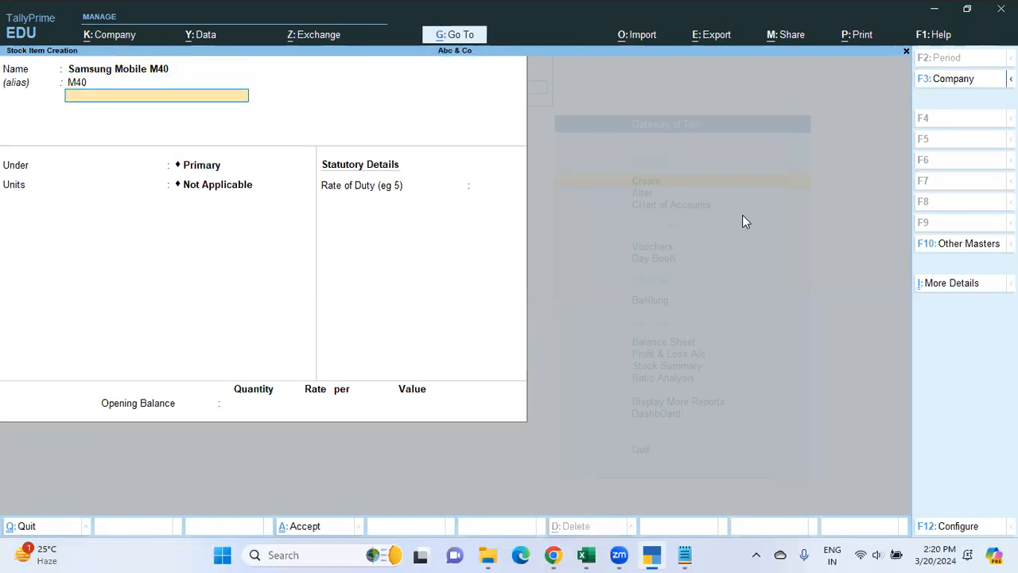
{"action": "key", "text": "Return"}
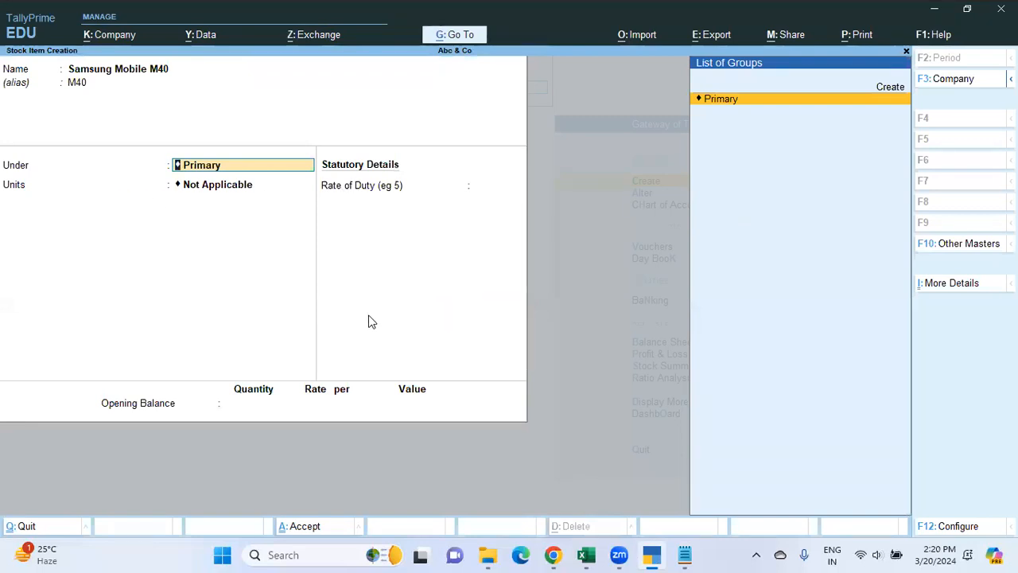
{"action": "key", "text": "F12"}
{"action": "key", "text": "Return"}
{"action": "key", "text": "Return"}
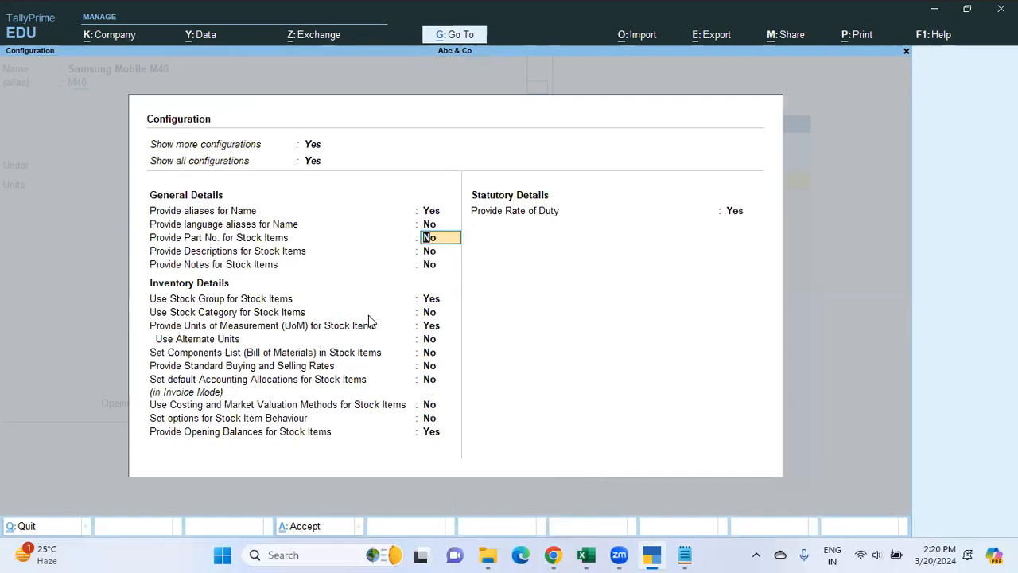
{"action": "key", "text": "Return"}
{"action": "key", "text": "Return"}
{"action": "key", "text": "Return"}
{"action": "key", "text": "Return"}
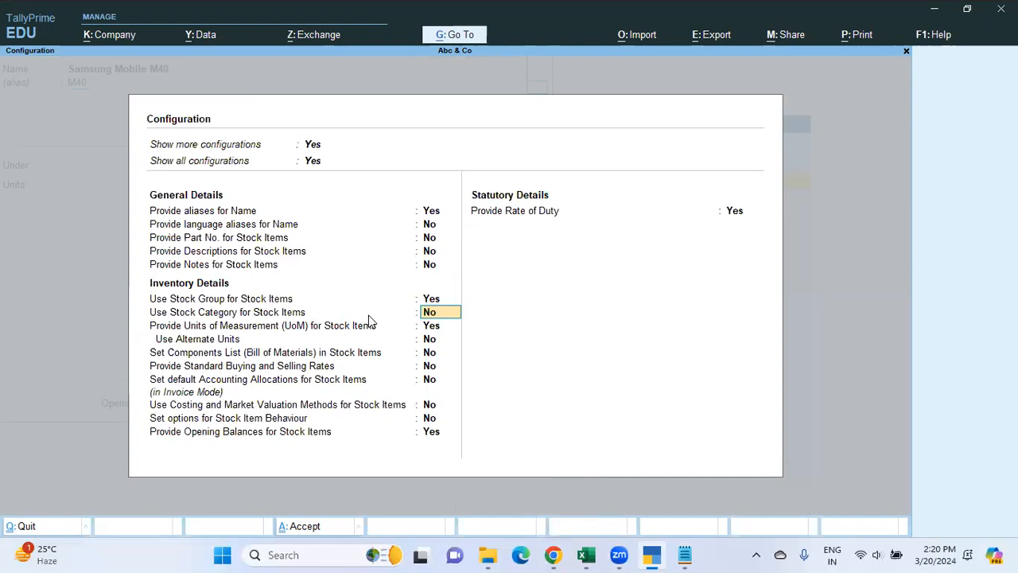
{"action": "key", "text": "y"}
{"action": "key", "text": "Return"}
{"action": "key", "text": "Return"}
{"action": "key", "text": "Return"}
{"action": "key", "text": "Return"}
{"action": "key", "text": "Return"}
{"action": "key", "text": "Return"}
{"action": "key", "text": "Return"}
{"action": "key", "text": "Return"}
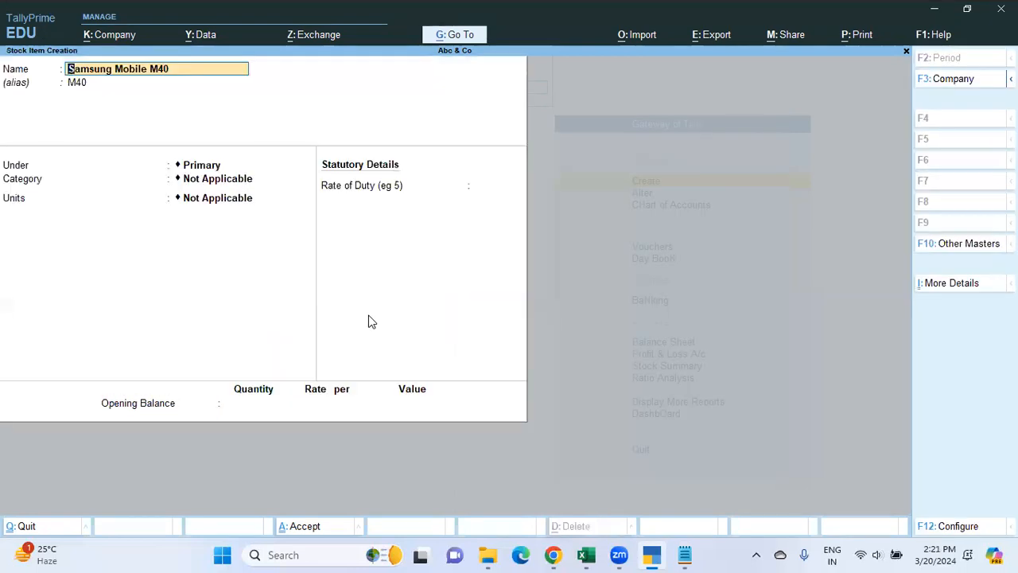
Step: Create a stock group named Mobile under Primary and place the Samsung Mobile M40 item under it
{"action": "key", "text": "Return"}
{"action": "key", "text": "Return"}
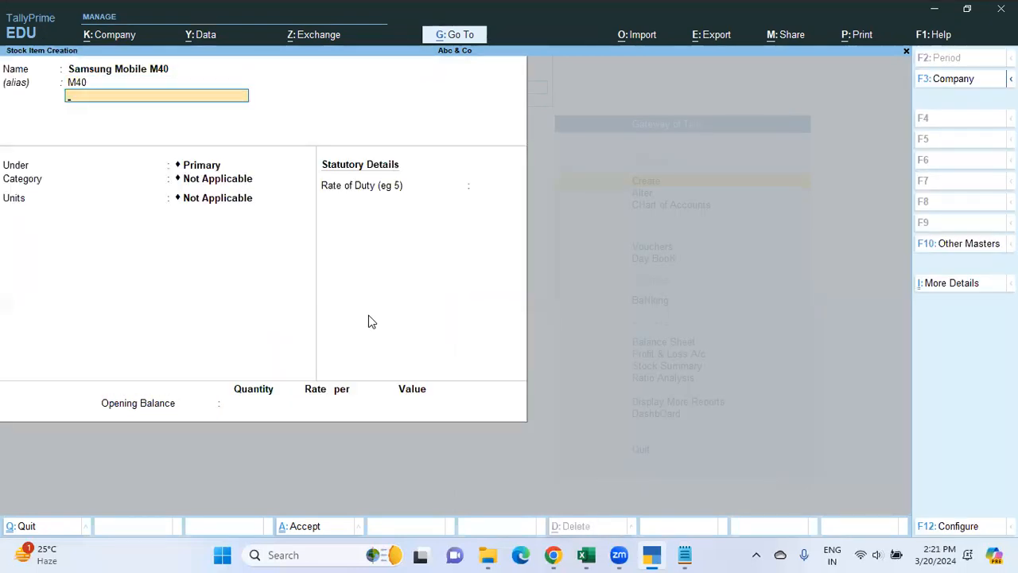
{"action": "key", "text": "Return"}
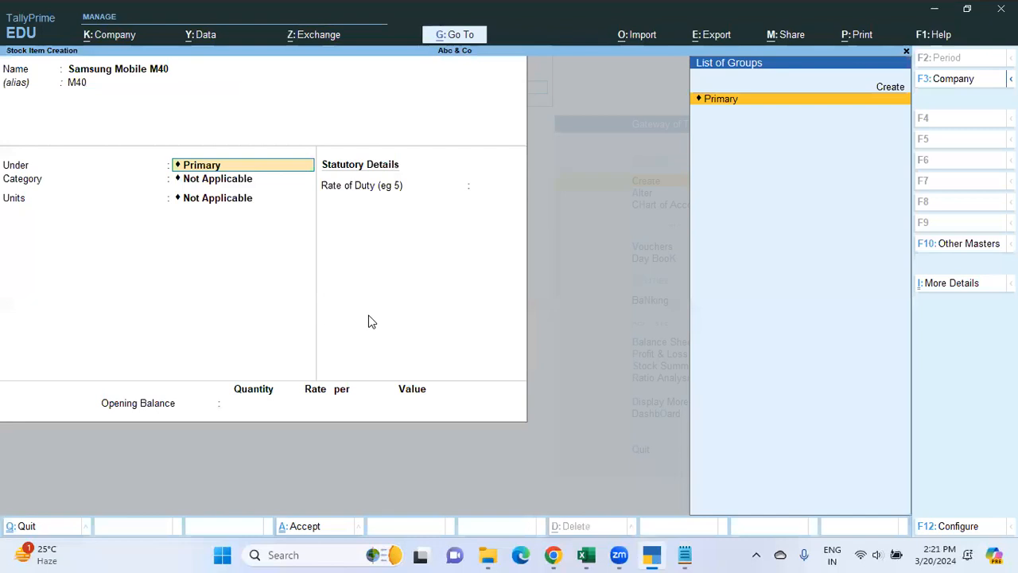
{"action": "key", "text": "Return"}
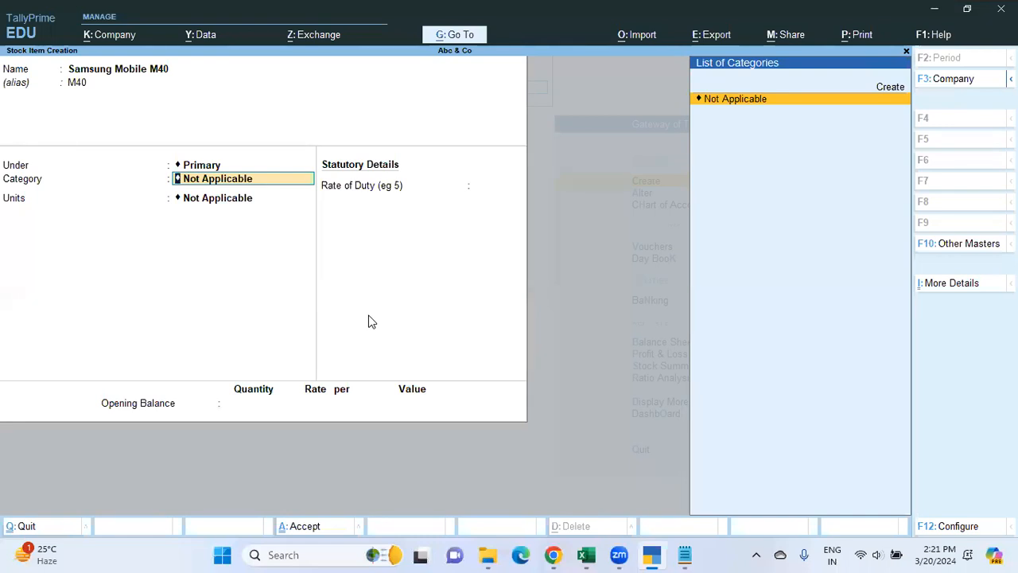
{"action": "key", "text": "BackSpace"}
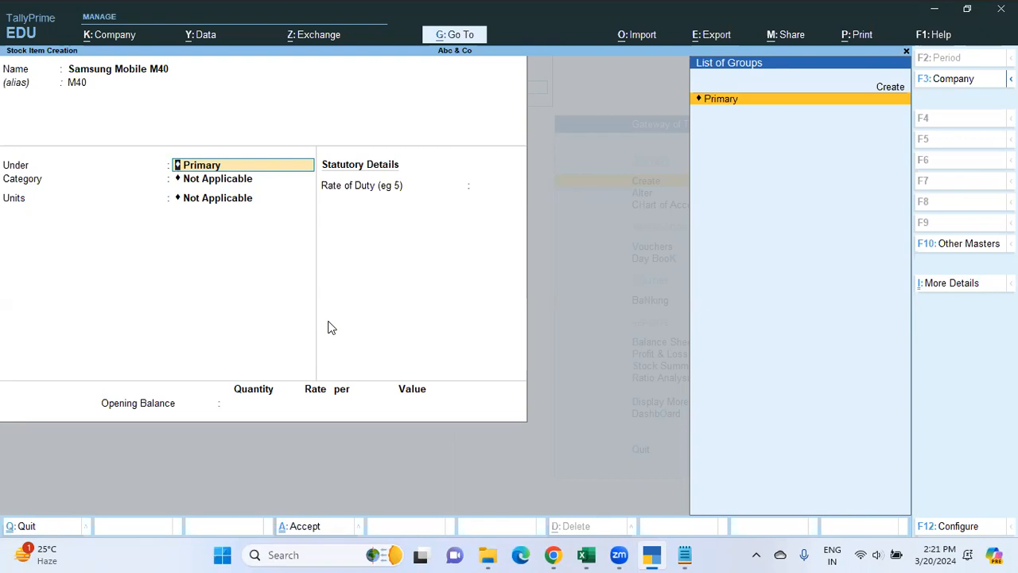
{"action": "key", "text": "Up"}
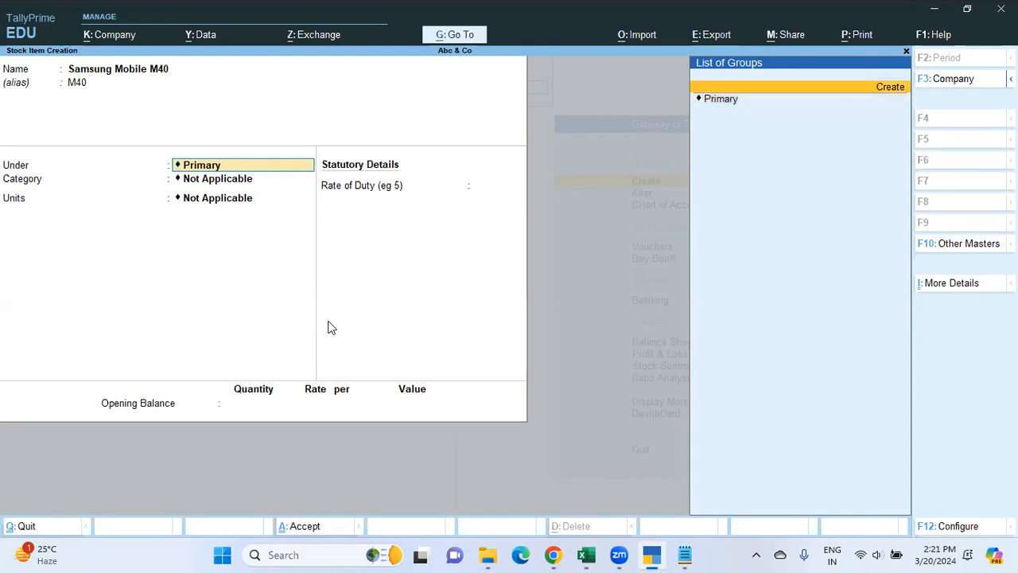
{"action": "key", "text": "Return"}
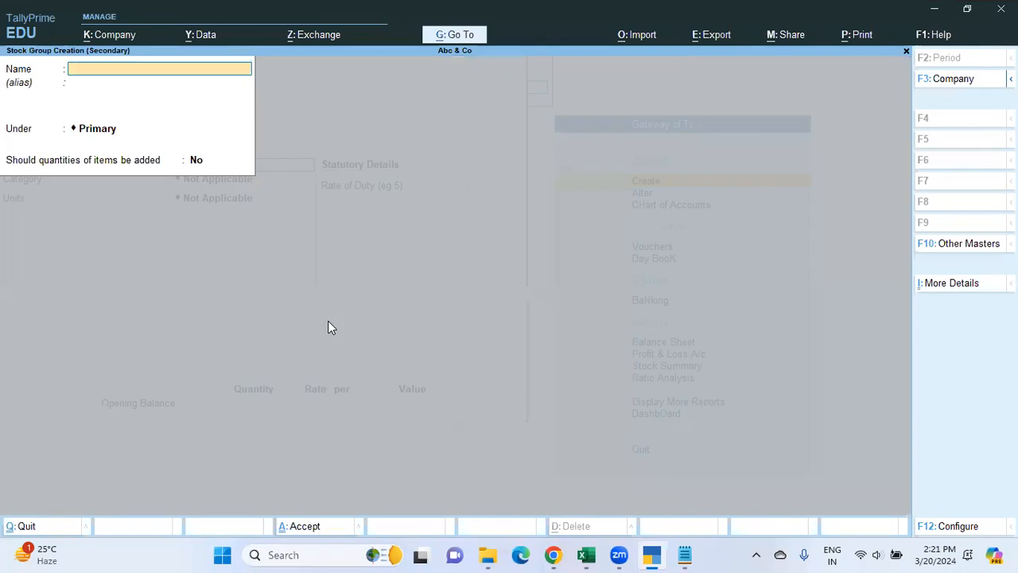
{"action": "type", "text": "Mobile"}
{"action": "key", "text": "Return"}
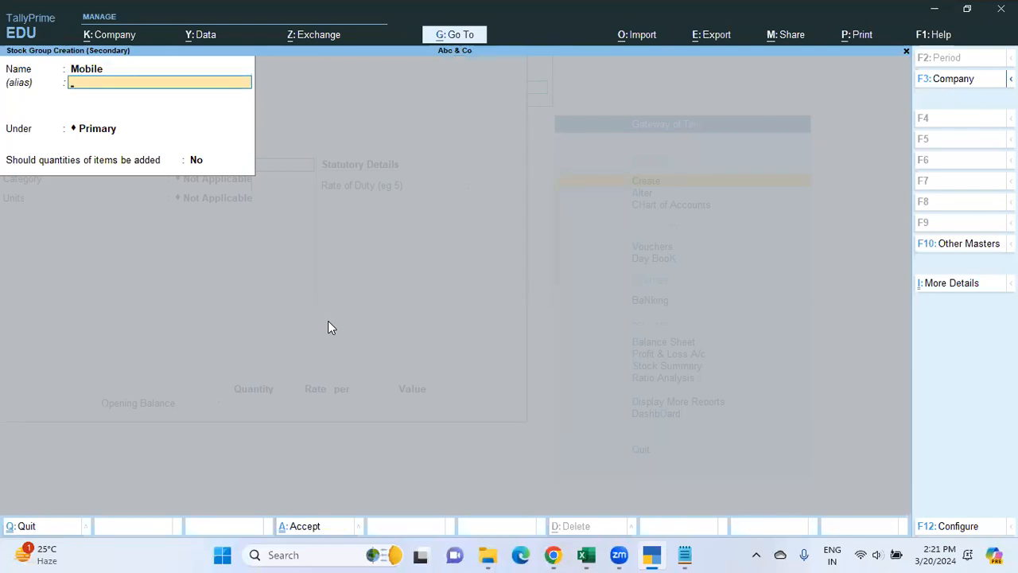
{"action": "key", "text": "Return"}
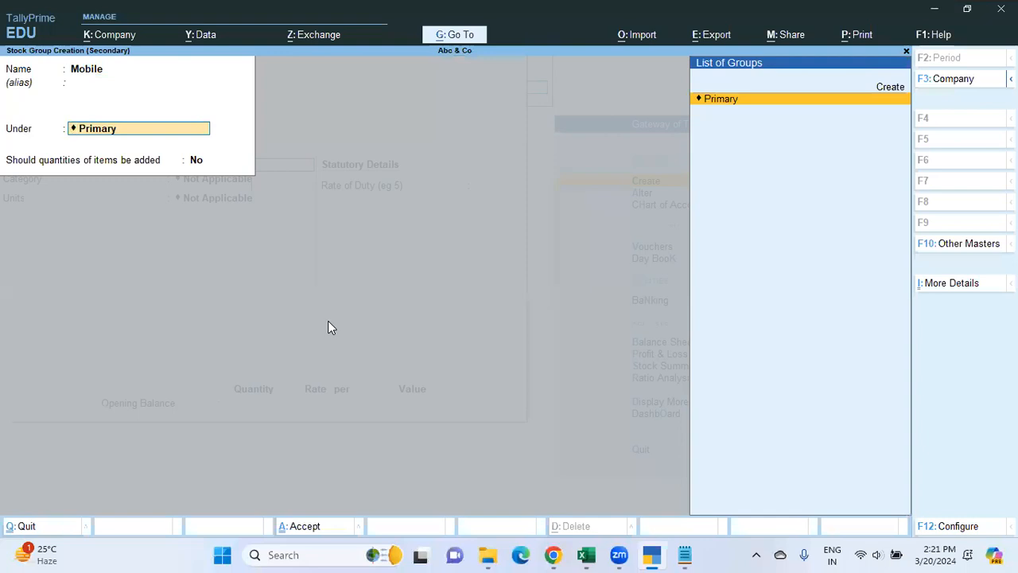
{"action": "key", "text": "Return"}
{"action": "key", "text": "Return"}
{"action": "key", "text": "Return"}
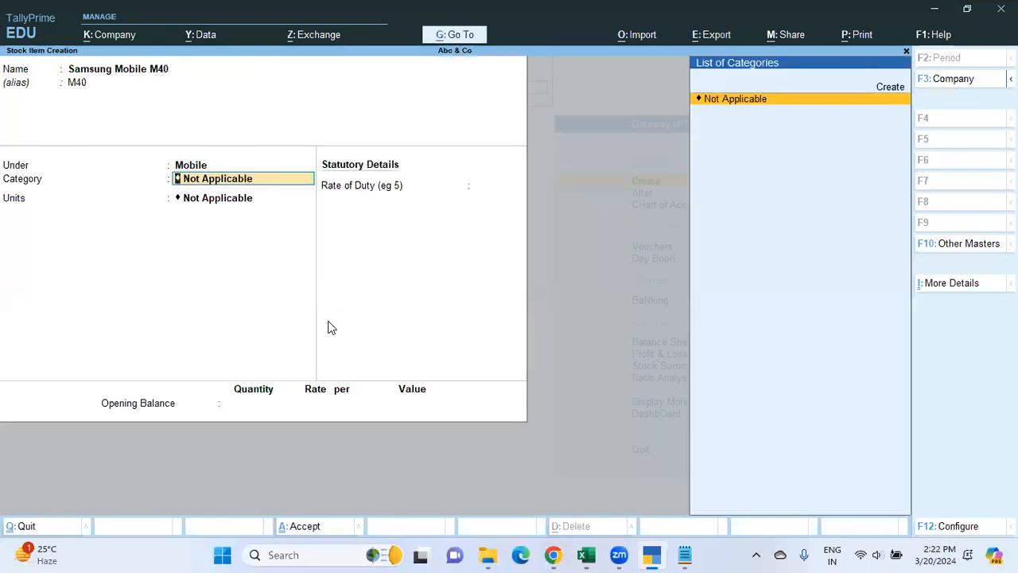
Step: Create a stock category named Samsung under Primary and assign it to the Samsung Mobile M40 item
{"action": "key", "text": "Up"}
{"action": "key", "text": "Return"}
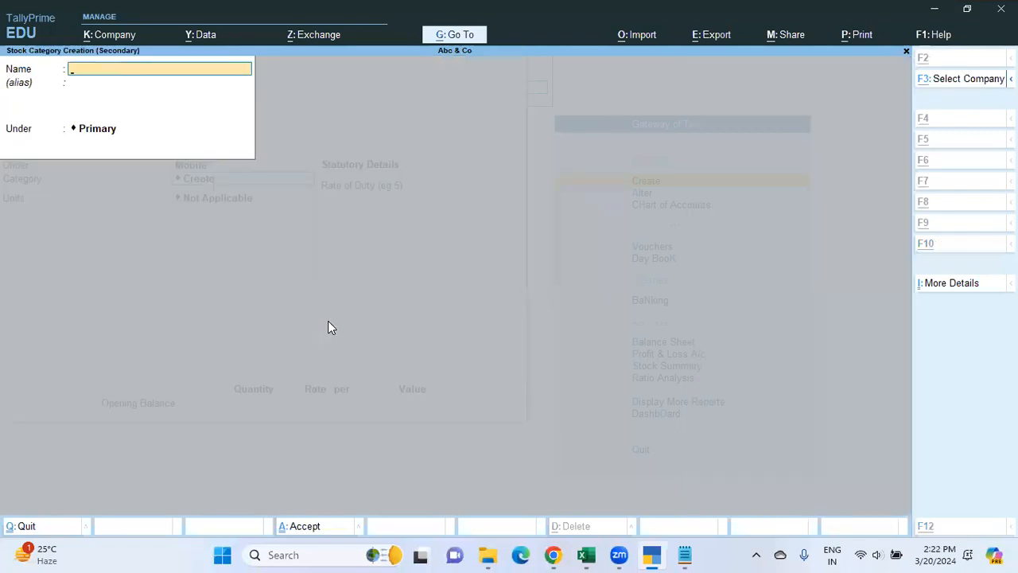
{"action": "key", "text": "alt+Tab"}
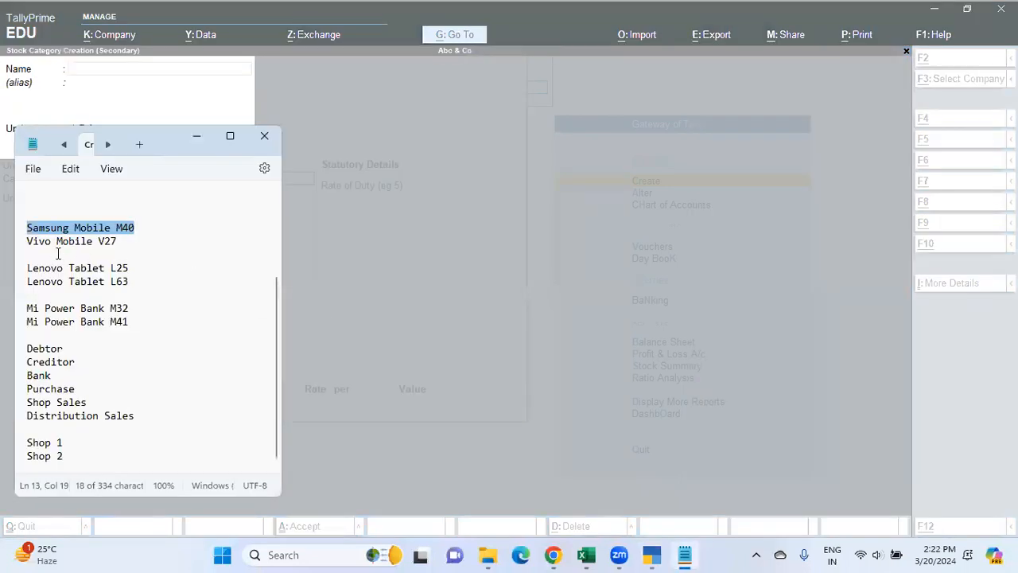
{"action": "left_click", "coordinate": [306, 368]}
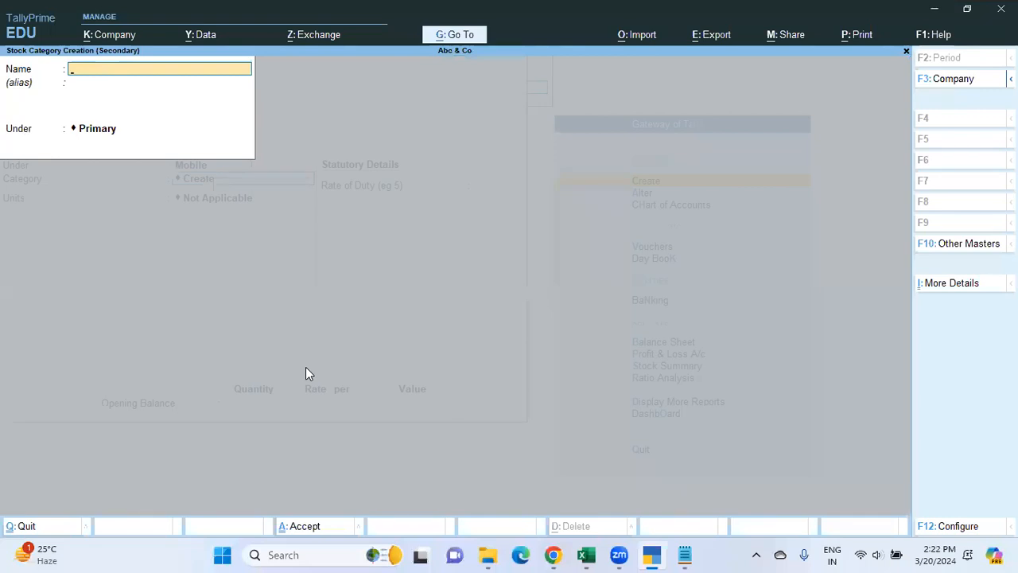
{"action": "key", "text": "alt+Tab"}
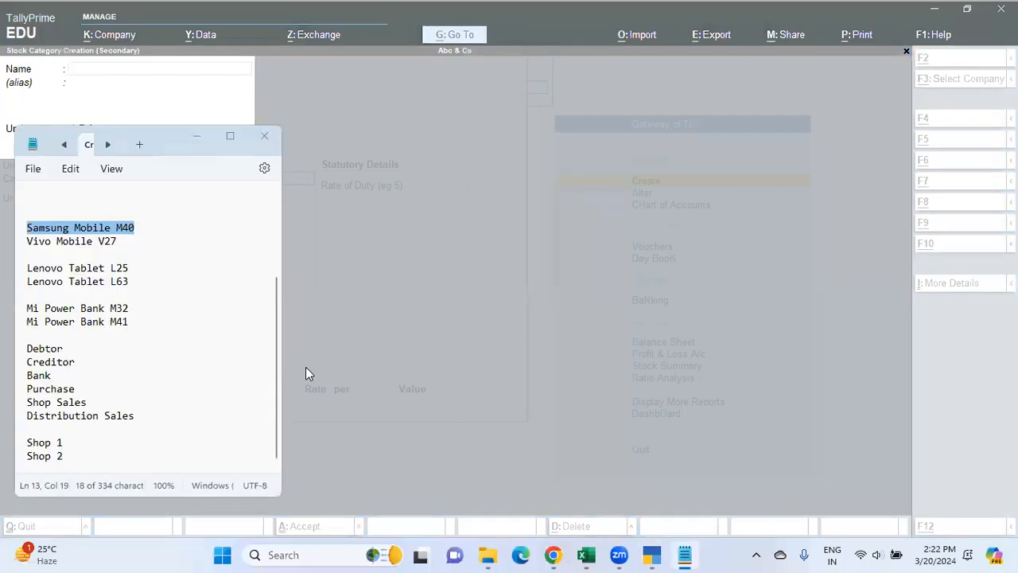
{"action": "left_click", "coordinate": [305, 367]}
{"action": "type", "text": "Samsung"}
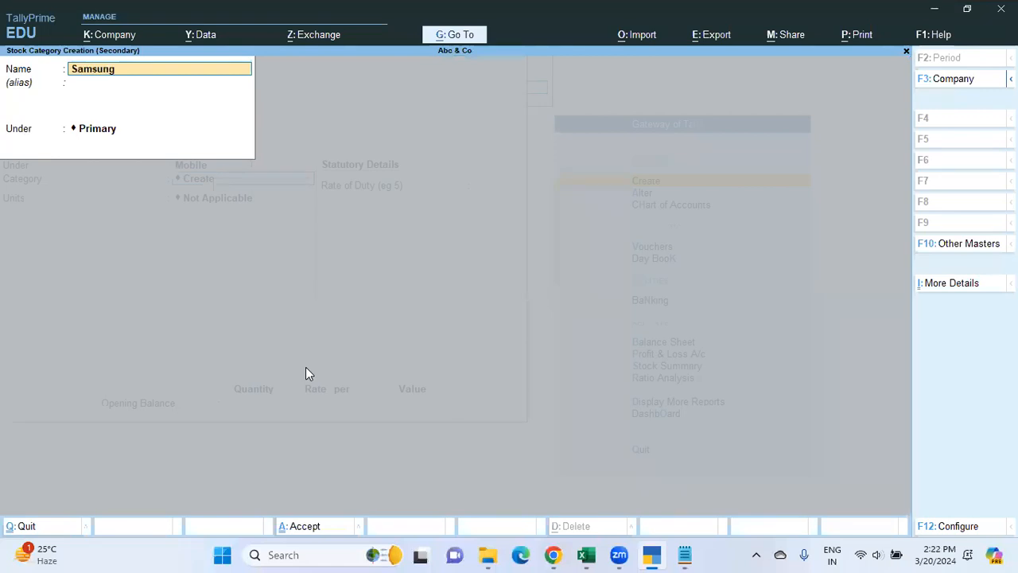
{"action": "key", "text": "Return"}
{"action": "key", "text": "Return"}
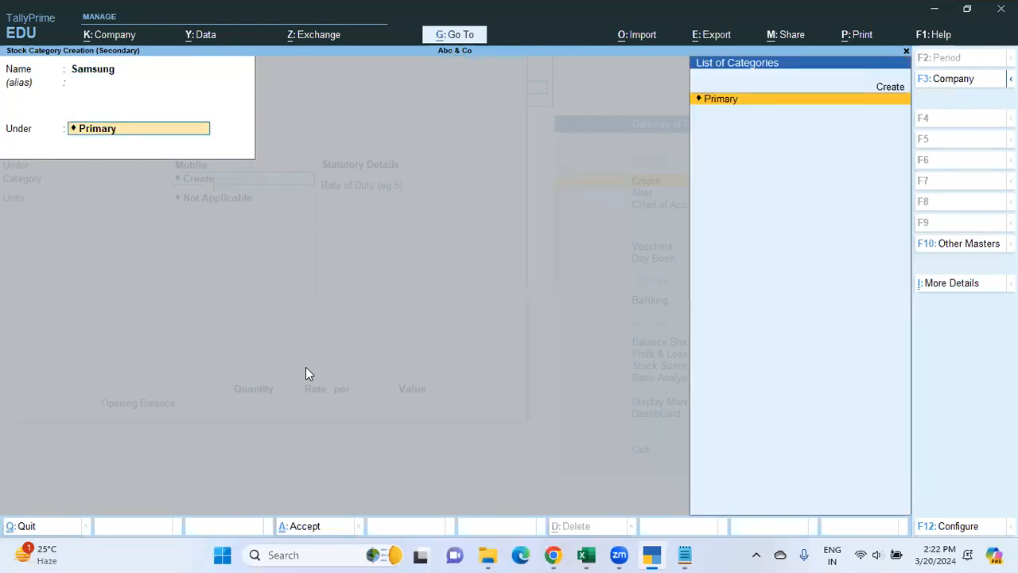
{"action": "key", "text": "Return"}
{"action": "key", "text": "Return"}
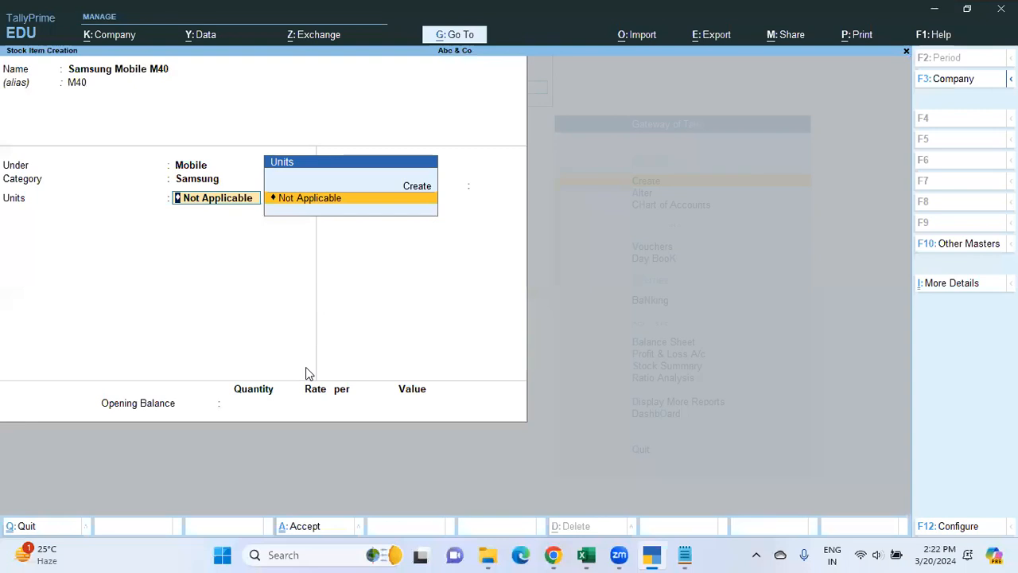
Step: Create a simple unit with the symbol Pcs and assign it to the Samsung Mobile M40 item
{"action": "key", "text": "Up"}
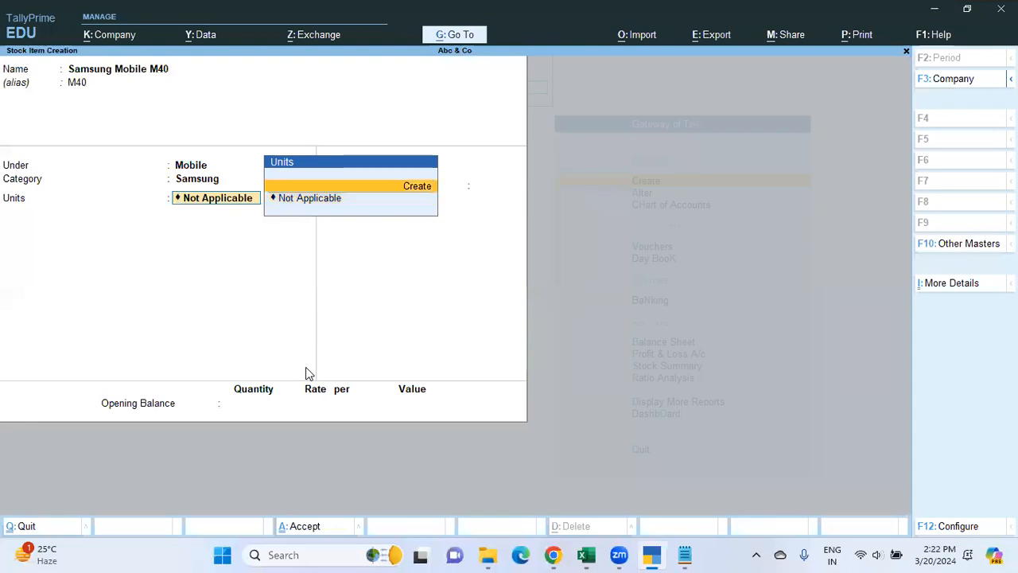
{"action": "key", "text": "Return"}
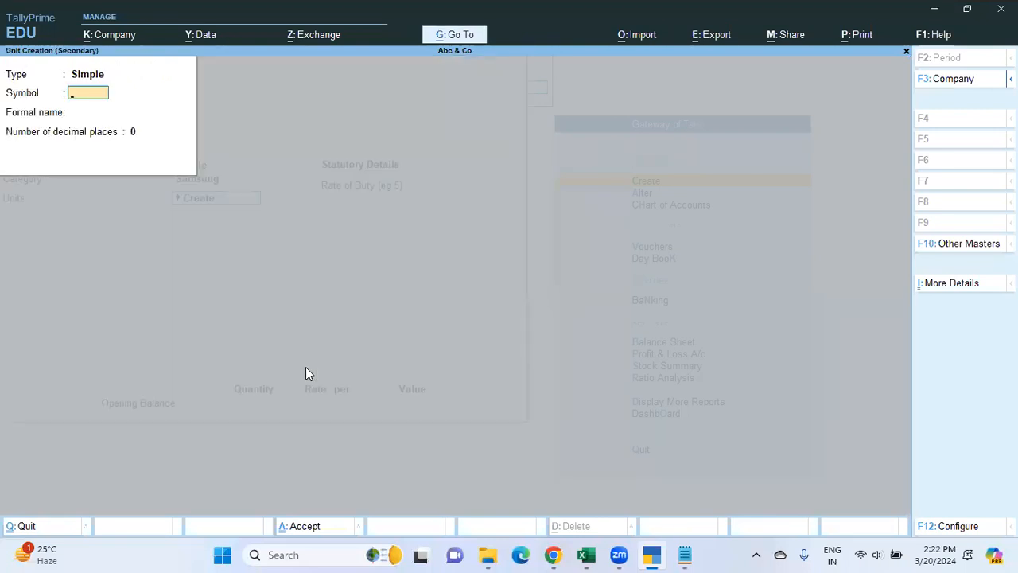
{"action": "type", "text": "Pcs"}
{"action": "key", "text": "Return"}
{"action": "key", "text": "Return"}
{"action": "key", "text": "Return"}
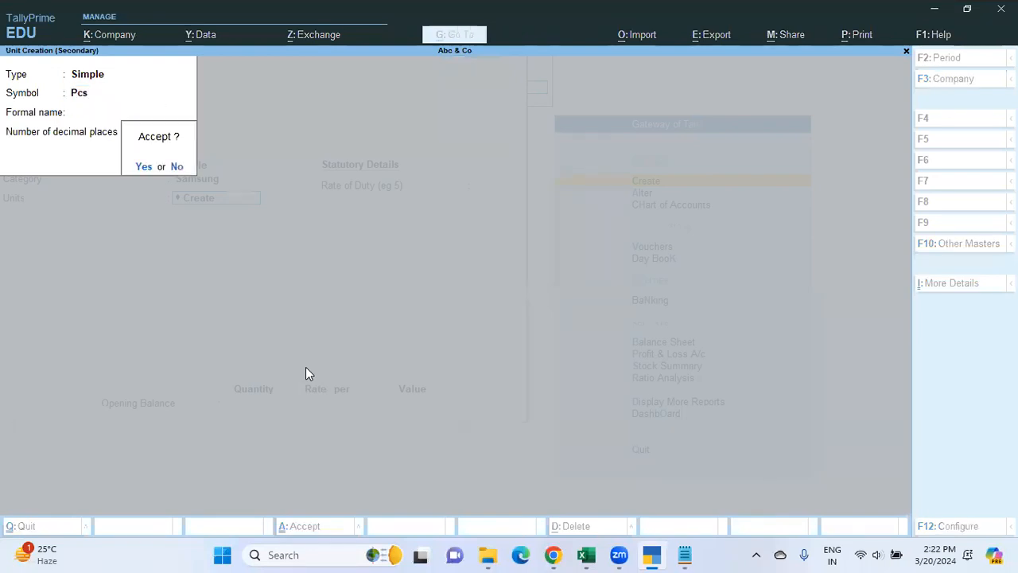
{"action": "key", "text": "Return"}
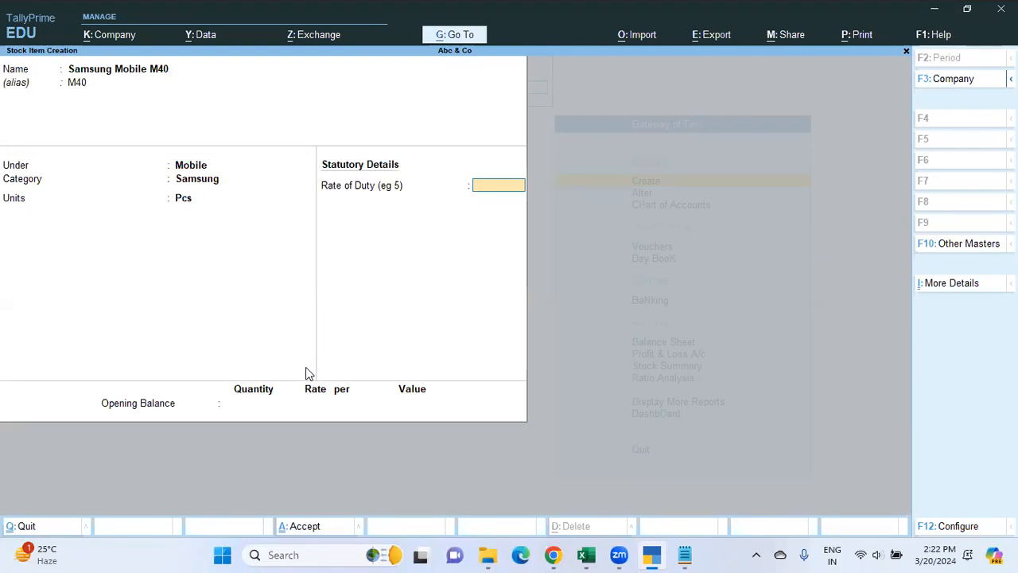
Step: Enter an opening balance of 5 Pcs at a rate of 15,000 for Samsung Mobile M40 and save the item
{"action": "key", "text": "Return"}
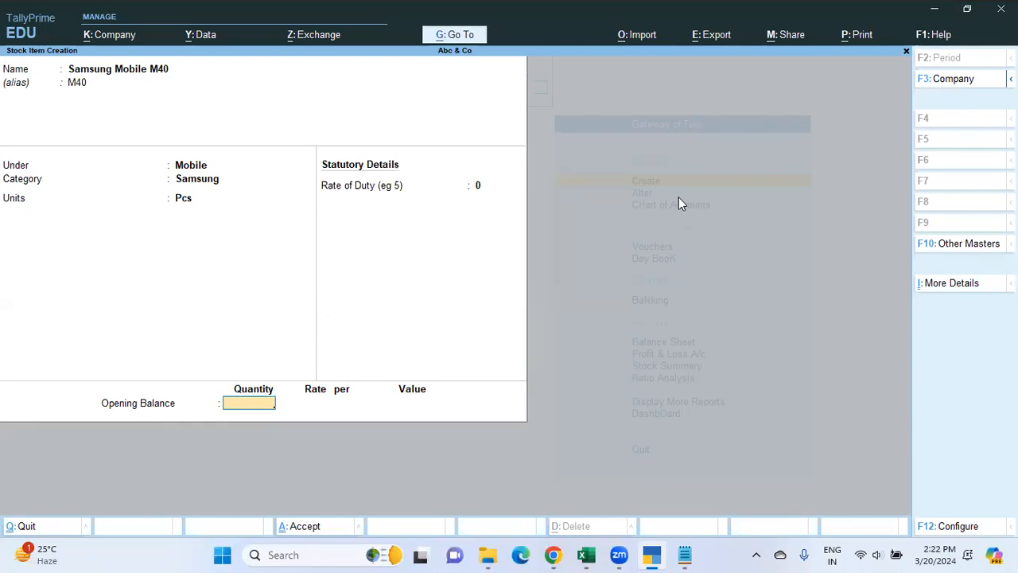
{"action": "type", "text": "5"}
{"action": "key", "text": "Return"}
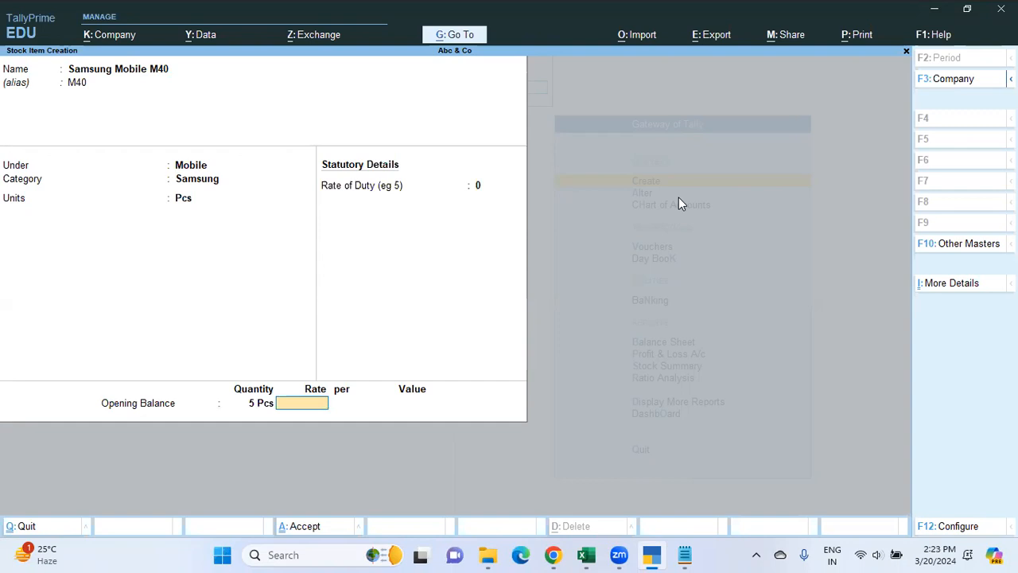
{"action": "type", "text": "15000"}
{"action": "key", "text": "Return"}
{"action": "key", "text": "Return"}
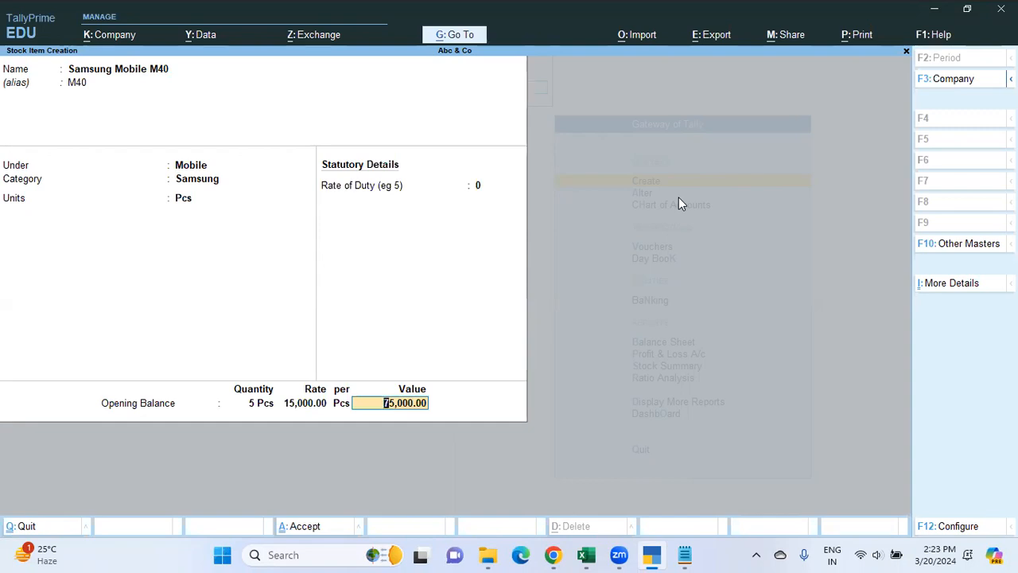
{"action": "key", "text": "Return"}
{"action": "key", "text": "Return"}
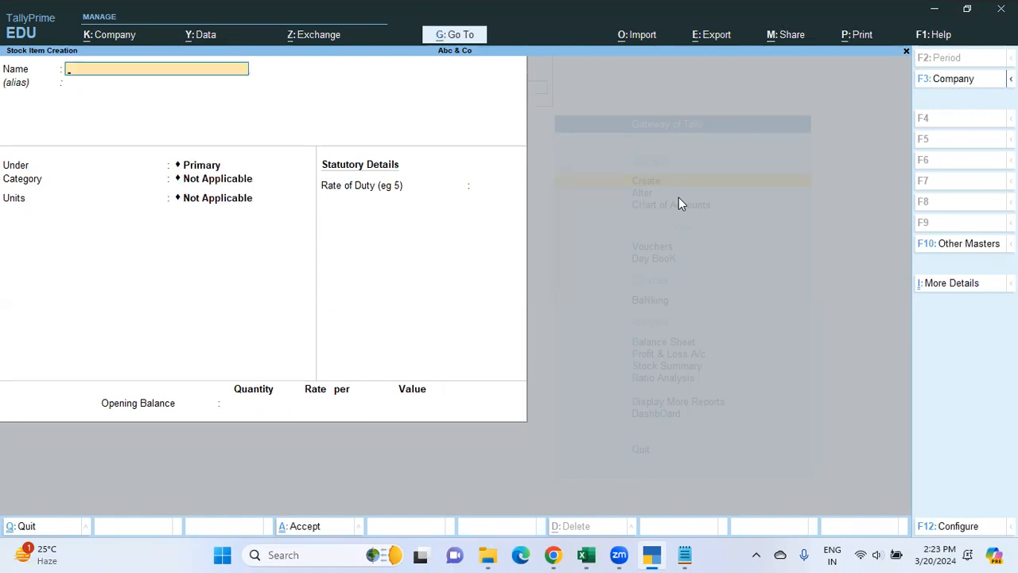
Step: Name the new stock item Vivo Mobile V27, copied from the Notepad list, and place it under the Mobile group
{"action": "key", "text": "alt+Tab"}
{"action": "left_click_drag", "start_coordinate": [118, 241], "coordinate": [22, 248]}
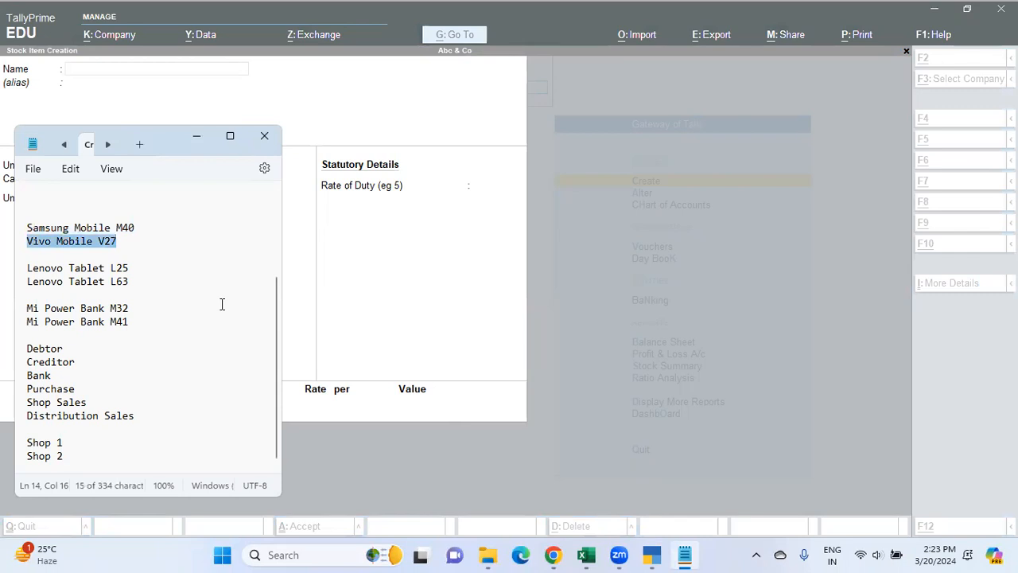
{"action": "key", "text": "ctrl+c"}
{"action": "key", "text": "alt+Tab"}
{"action": "key", "text": "ctrl+v"}
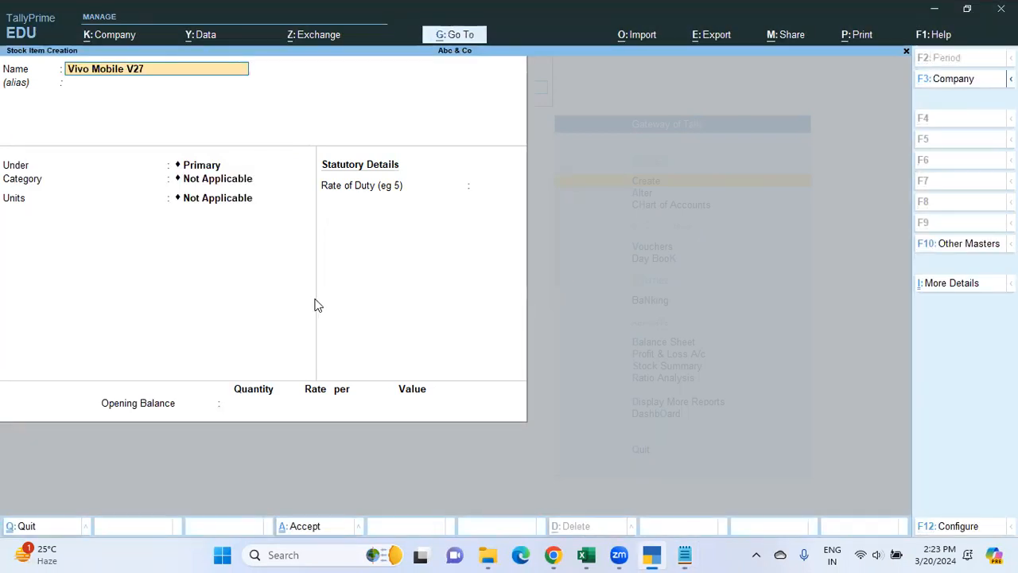
{"action": "key", "text": "Return"}
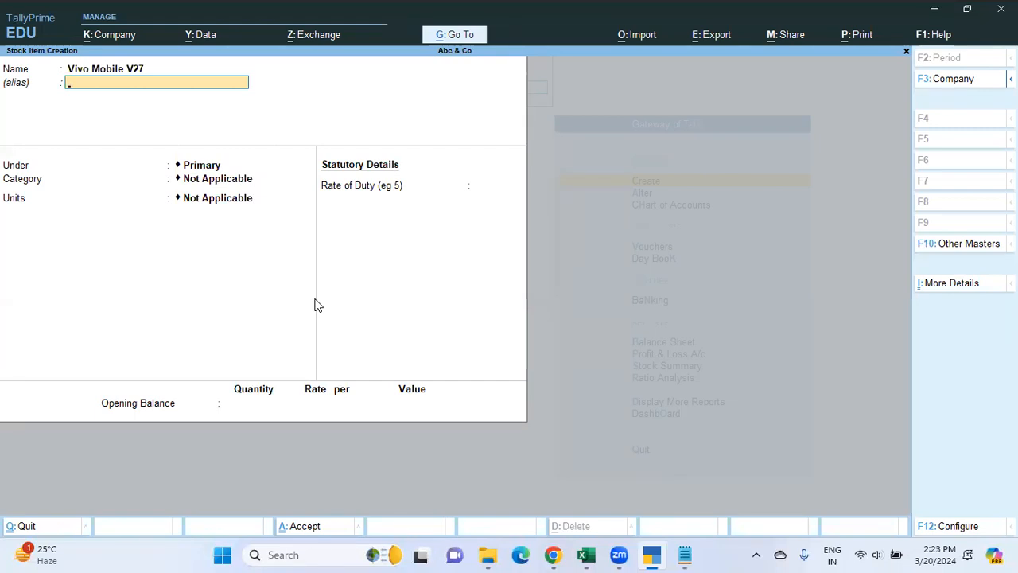
{"action": "key", "text": "Return"}
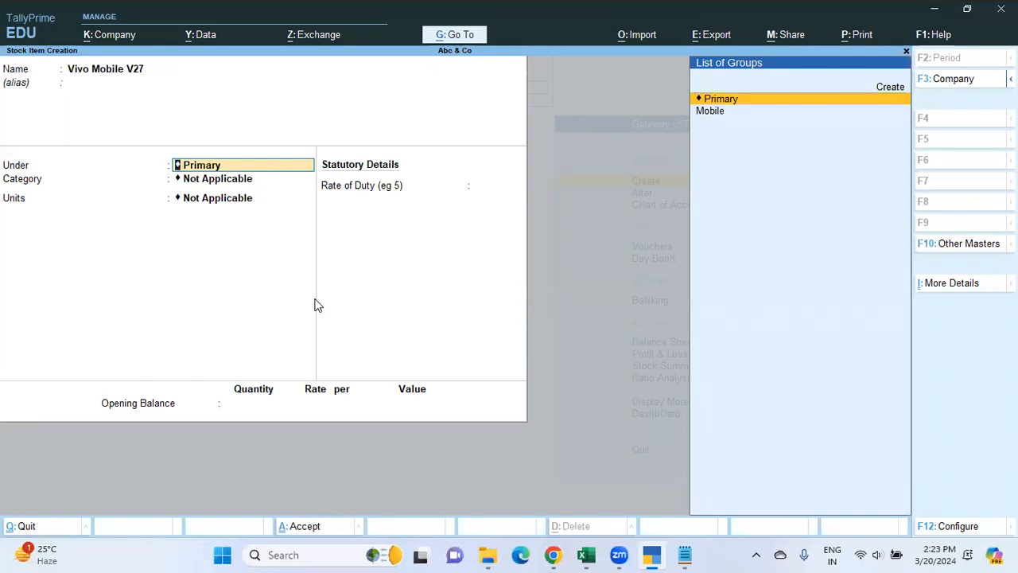
{"action": "key", "text": "Down"}
{"action": "key", "text": "Return"}
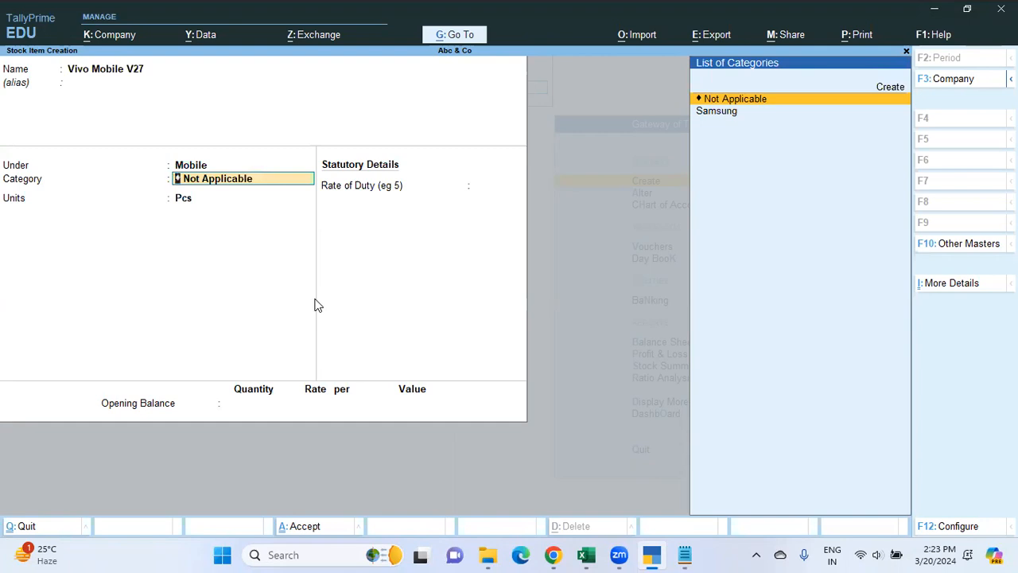
Step: Create a stock category named Vivo under Primary and assign it to the Vivo Mobile V27 item
{"action": "key", "text": "Up"}
{"action": "key", "text": "Down"}
{"action": "key", "text": "Down"}
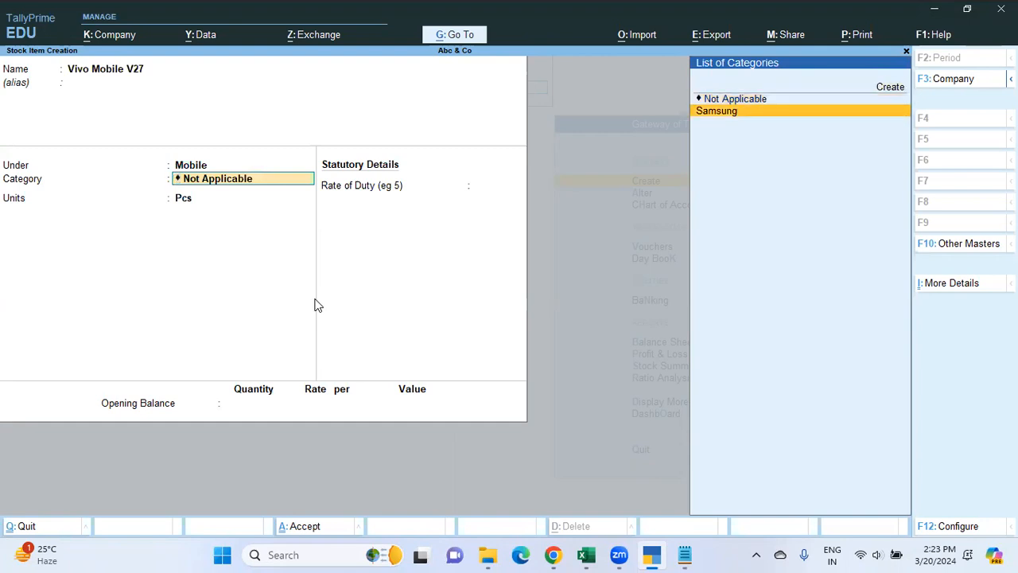
{"action": "key", "text": "Up"}
{"action": "key", "text": "Up"}
{"action": "key", "text": "Return"}
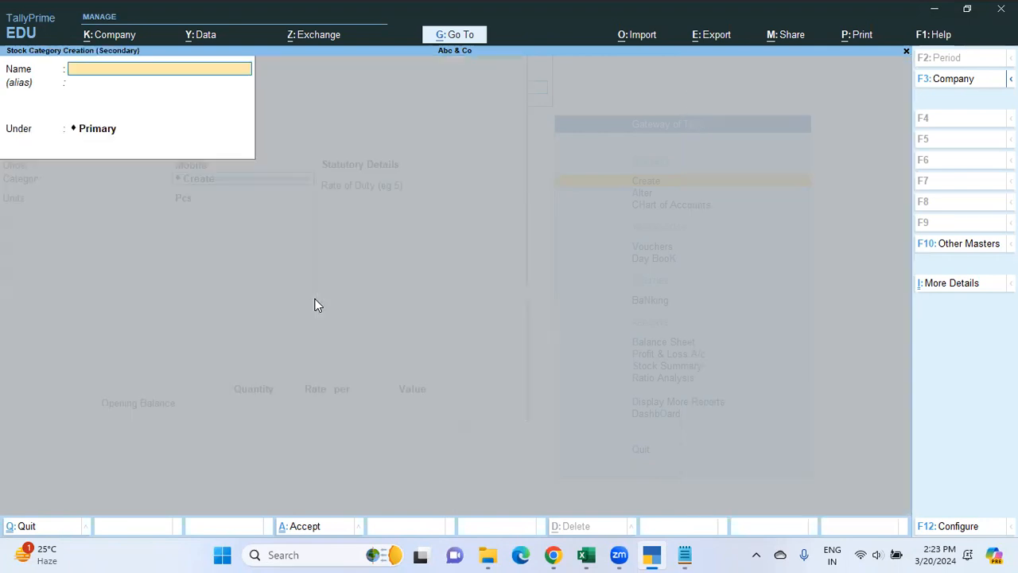
{"action": "type", "text": "Vivo"}
{"action": "key", "text": "Return"}
{"action": "key", "text": "Return"}
{"action": "key", "text": "Return"}
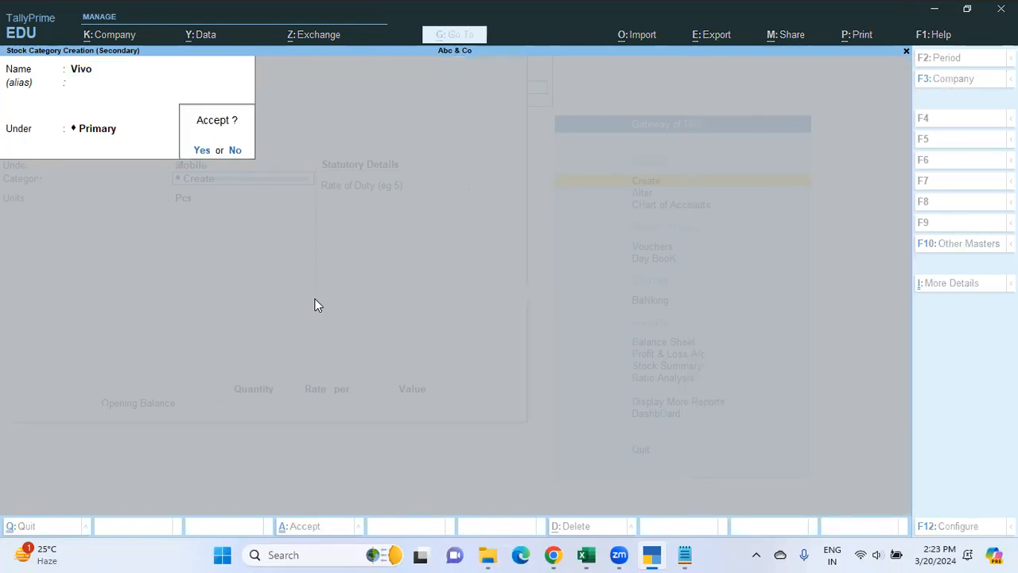
{"action": "key", "text": "Return"}
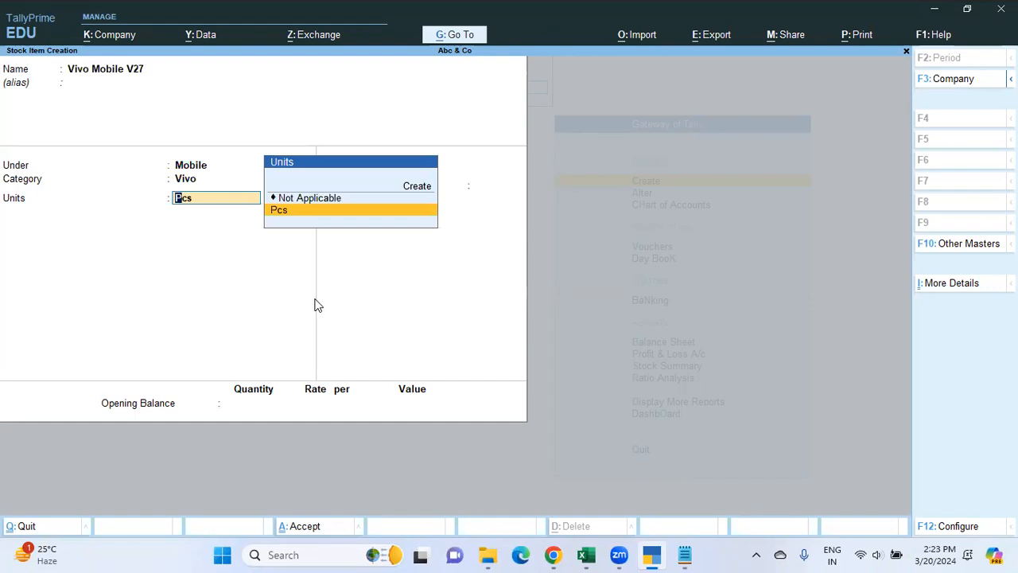
Step: Keep Pcs as the unit, enter an opening balance of 10 Pcs at 17,000 for Vivo Mobile V27, and save the item
{"action": "key", "text": "Return"}
{"action": "key", "text": "Return"}
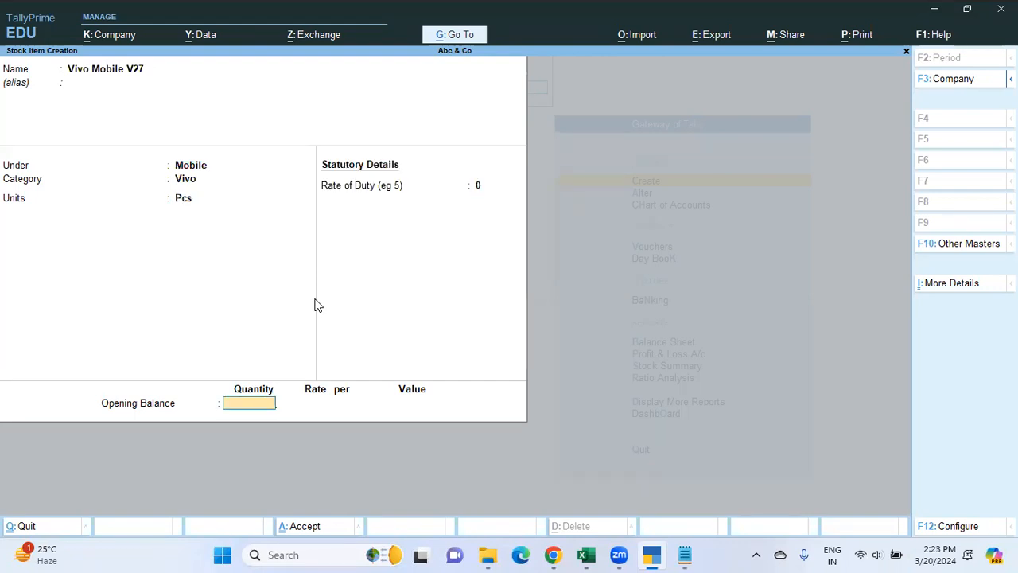
{"action": "type", "text": "10"}
{"action": "key", "text": "Return"}
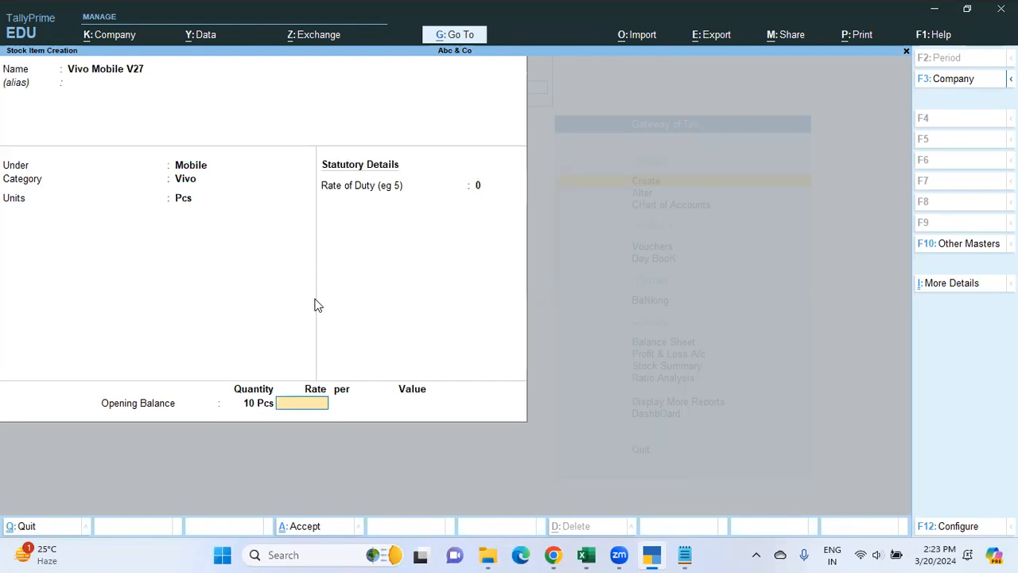
{"action": "type", "text": "17000"}
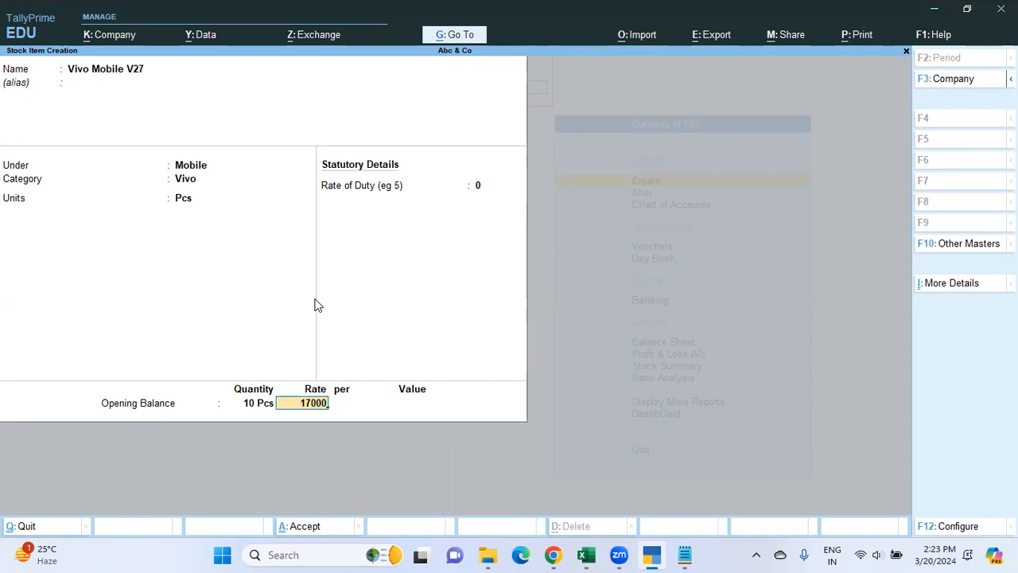
{"action": "key", "text": "Return"}
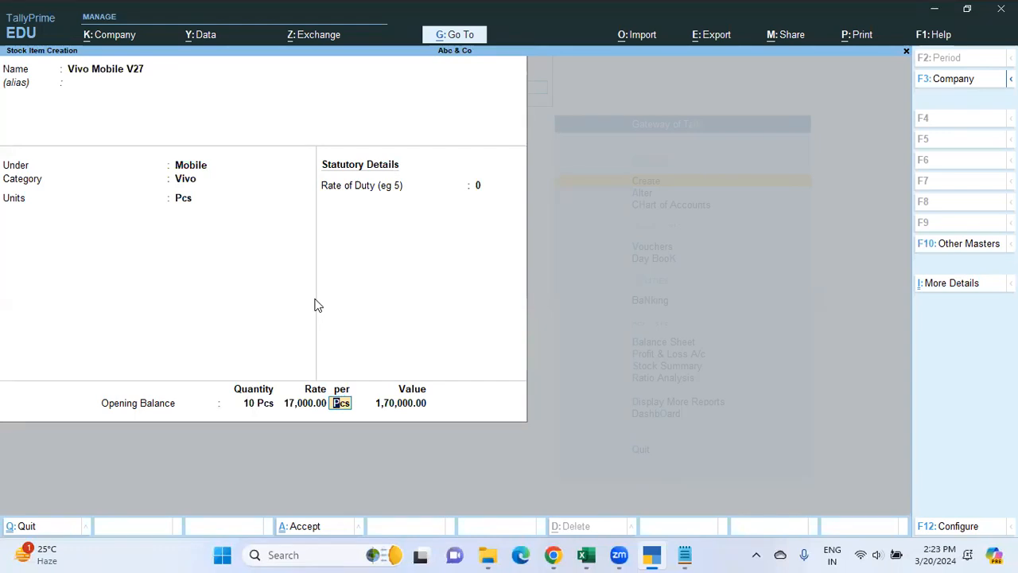
{"action": "key", "text": "Return"}
{"action": "key", "text": "Return"}
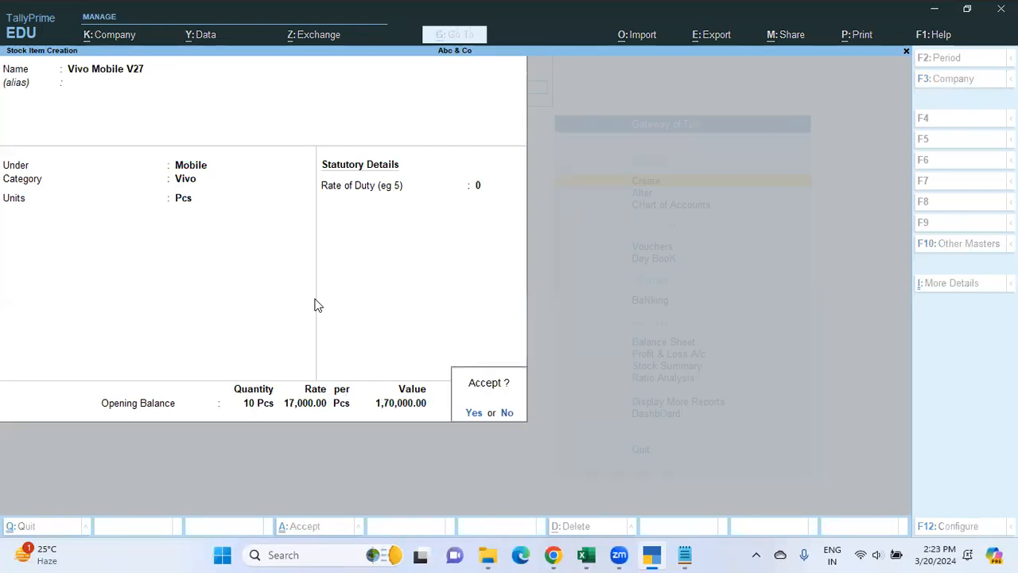
{"action": "key", "text": "Return"}
Step: Name the next stock item Lenovo Tablet L25, copied from the Notepad list, and leave its alias blank
{"action": "key", "text": "alt+Tab"}
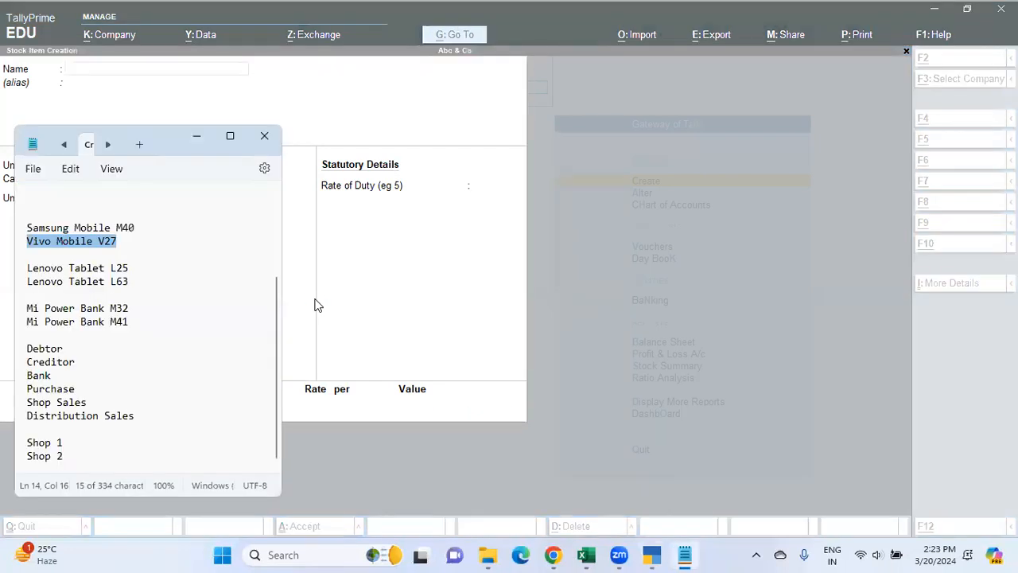
{"action": "left_click_drag", "start_coordinate": [130, 268], "coordinate": [26, 268]}
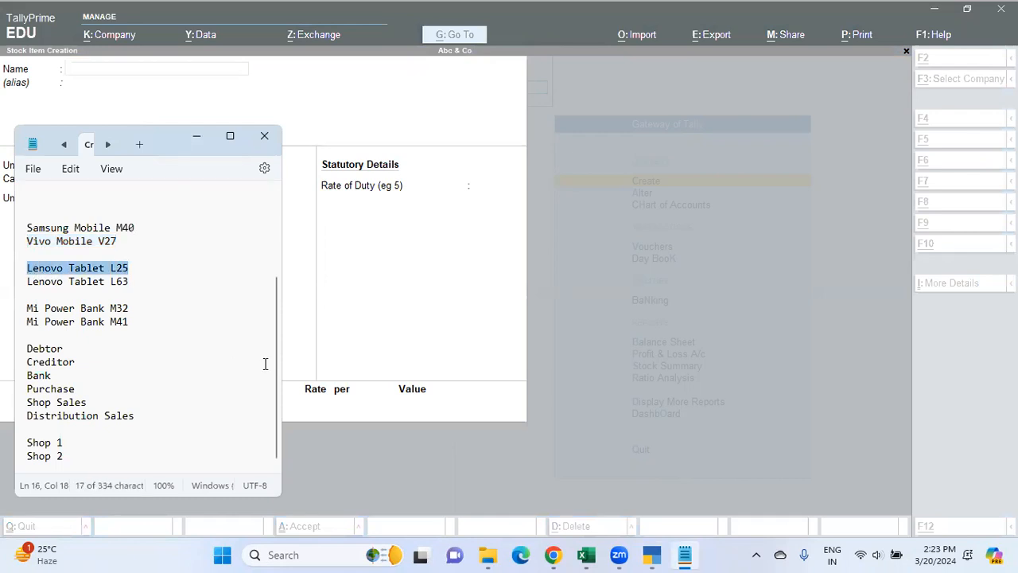
{"action": "key", "text": "ctrl+c"}
{"action": "key", "text": "alt+Tab"}
{"action": "key", "text": "ctrl+v"}
{"action": "key", "text": "Return"}
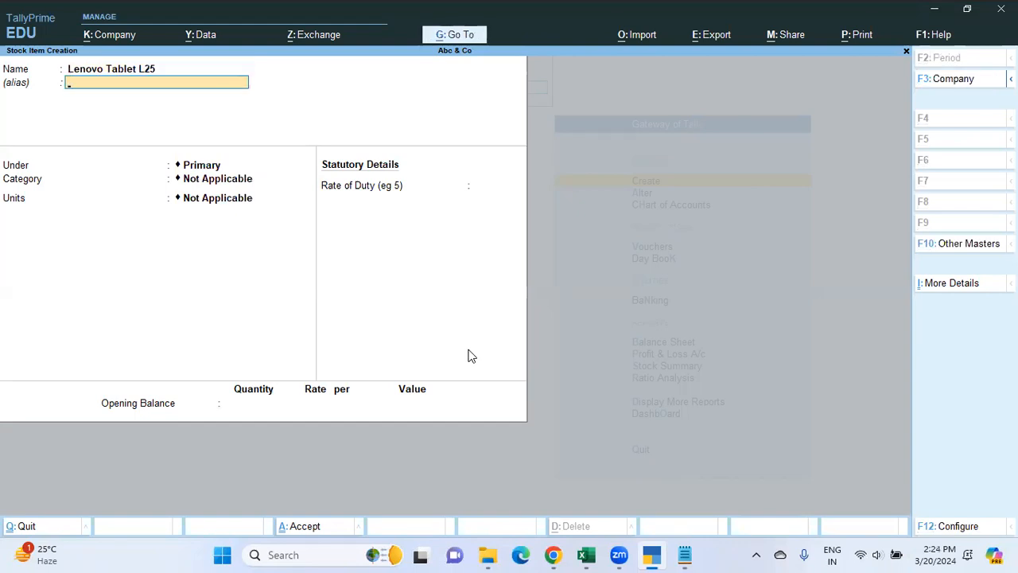
{"action": "key", "text": "Return"}
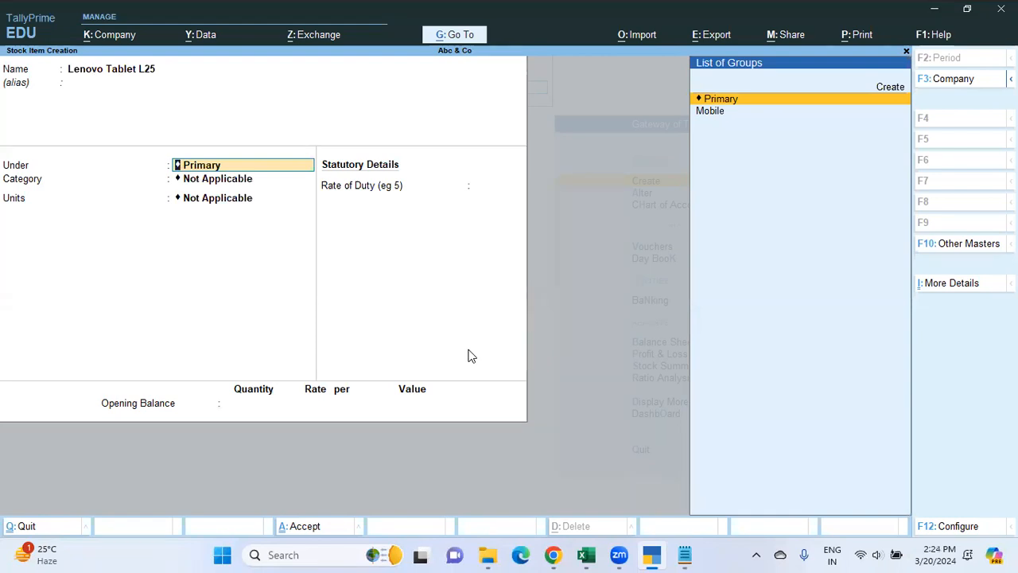
Step: Create a stock group named Tablet under Primary and place the Lenovo Tablet L25 item under it
{"action": "key", "text": "Up"}
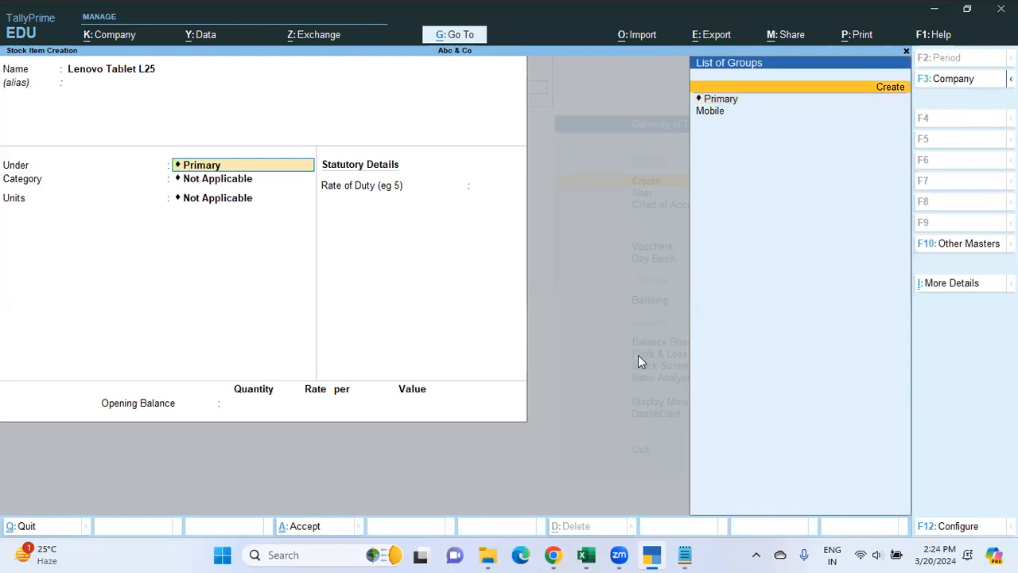
{"action": "key", "text": "Return"}
{"action": "type", "text": "Tablet"}
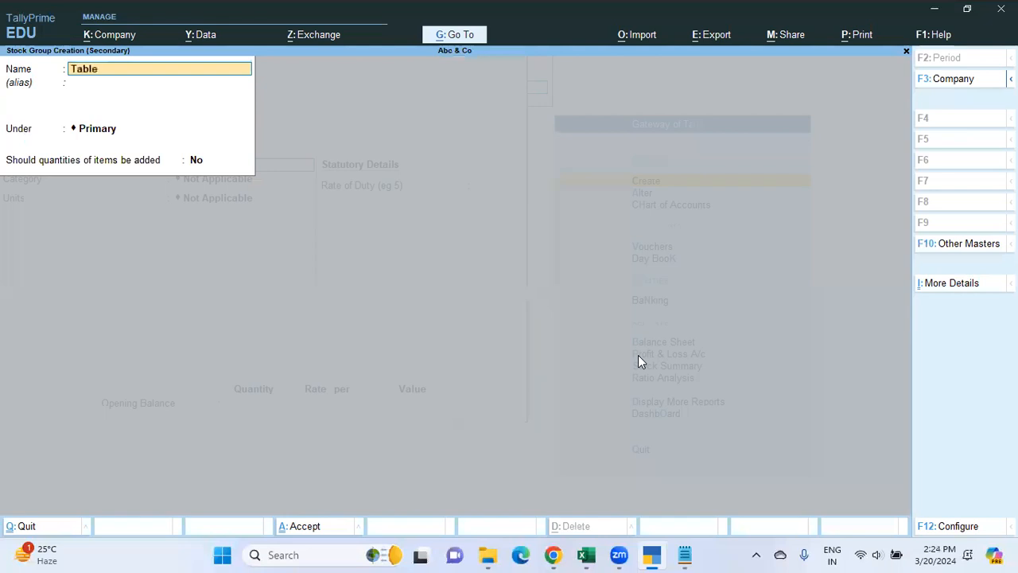
{"action": "key", "text": "Return"}
{"action": "key", "text": "Return"}
{"action": "key", "text": "Return"}
{"action": "key", "text": "Return"}
{"action": "key", "text": "Return"}
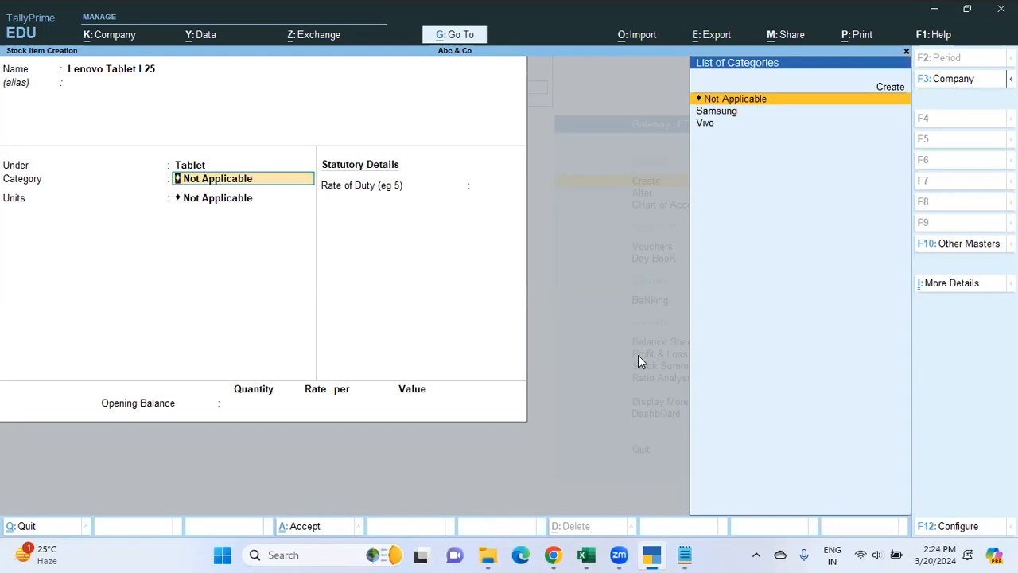
Step: Create a stock category named Lenovo under Primary for the Lenovo Tablet L25 item and set the item's unit to Pcs
{"action": "key", "text": "alt+Tab"}
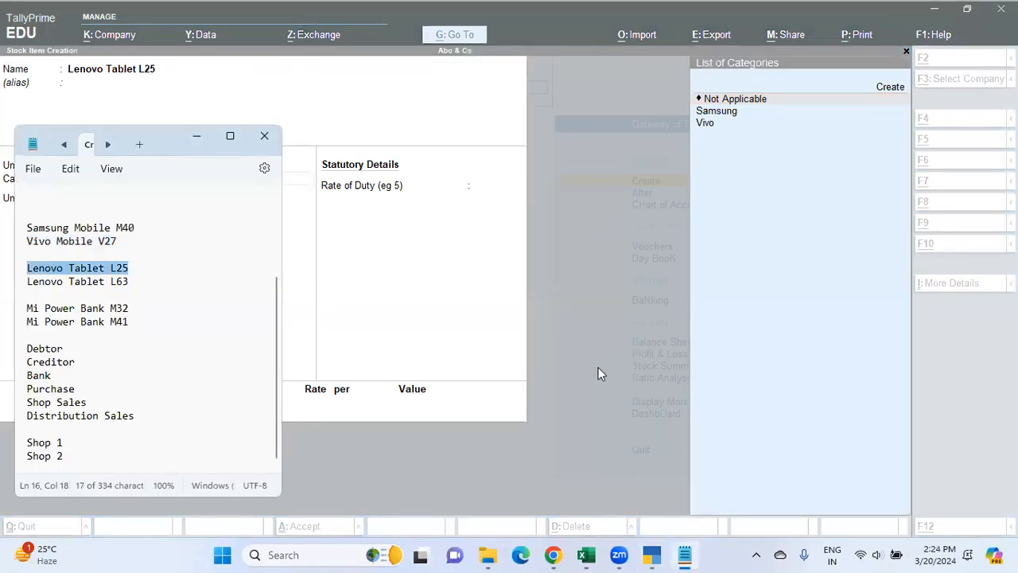
{"action": "key", "text": "alt+Tab"}
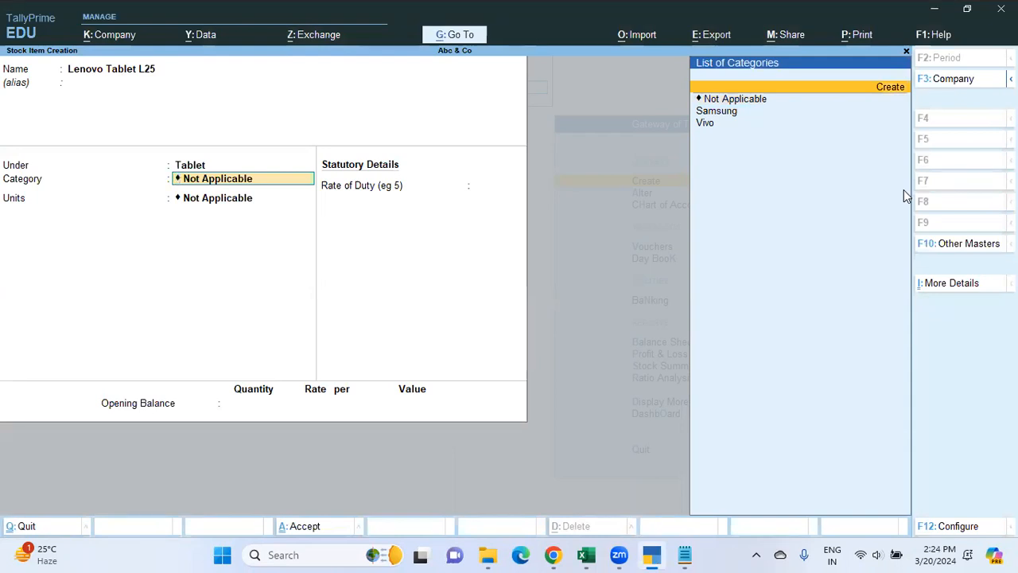
{"action": "key", "text": "Return"}
{"action": "type", "text": "Lenovo"}
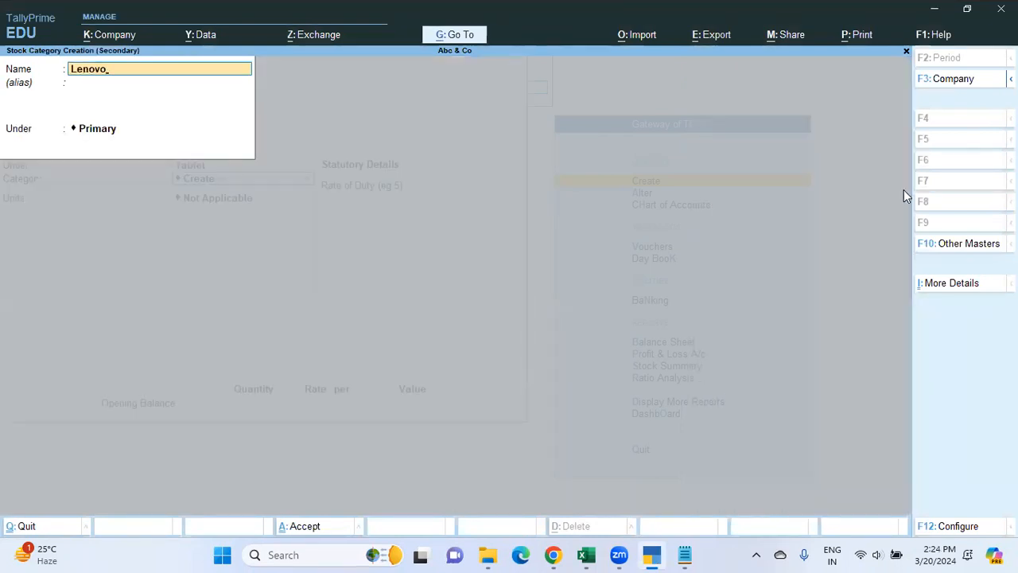
{"action": "key", "text": "Return"}
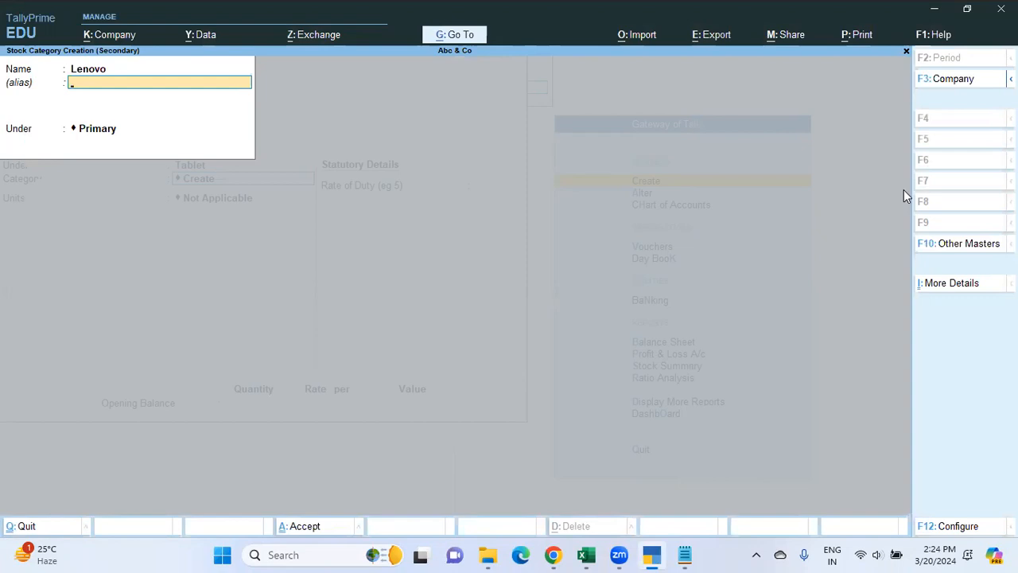
{"action": "key", "text": "Return"}
{"action": "key", "text": "Return"}
{"action": "key", "text": "Return"}
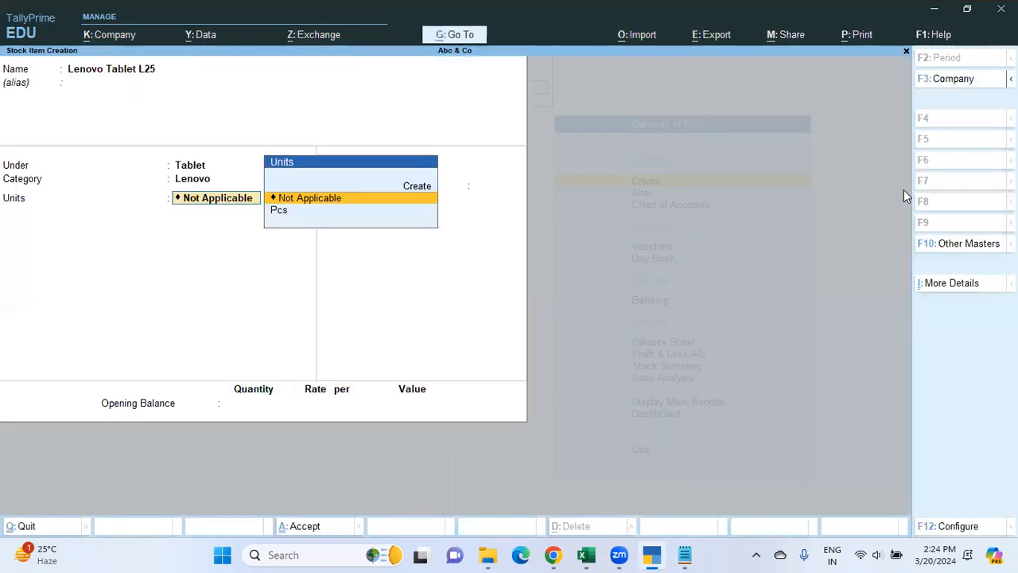
{"action": "key", "text": "Down"}
{"action": "key", "text": "Return"}
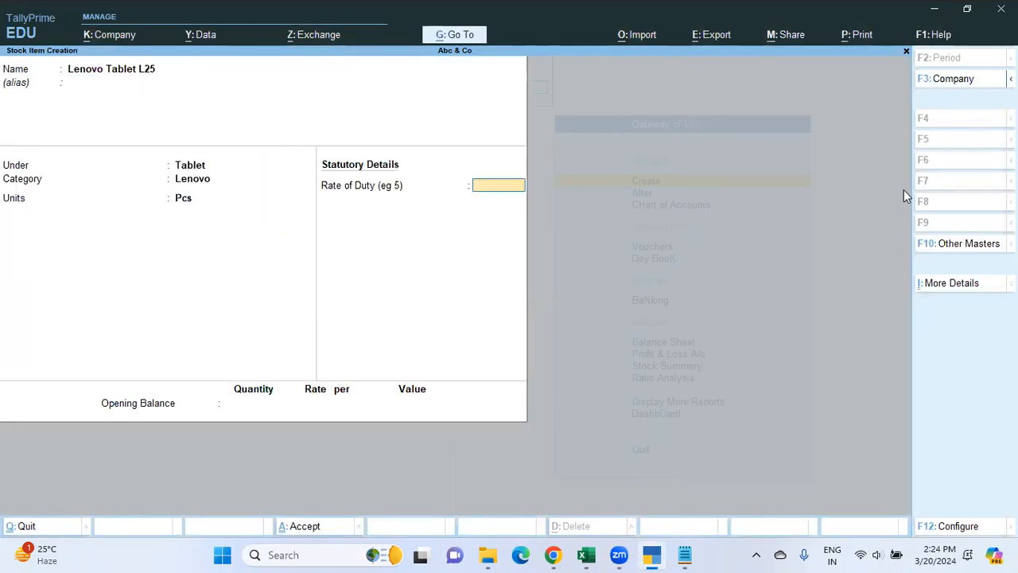
Step: Leave the duty rate empty, enter an opening balance of 20 Pcs at 12,000 for Lenovo Tablet L25, and save the item
{"action": "key", "text": "Return"}
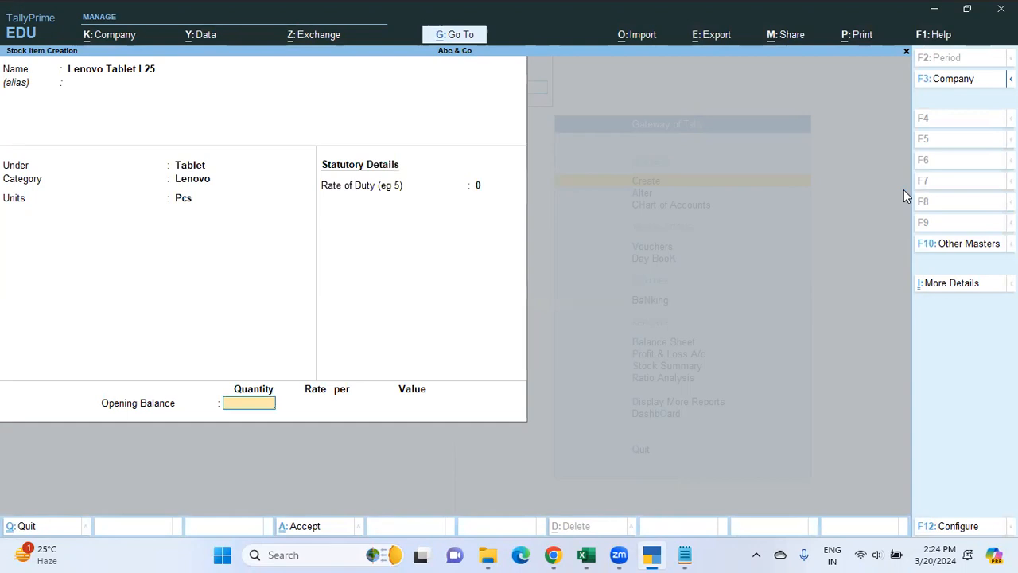
{"action": "type", "text": "20"}
{"action": "key", "text": "Return"}
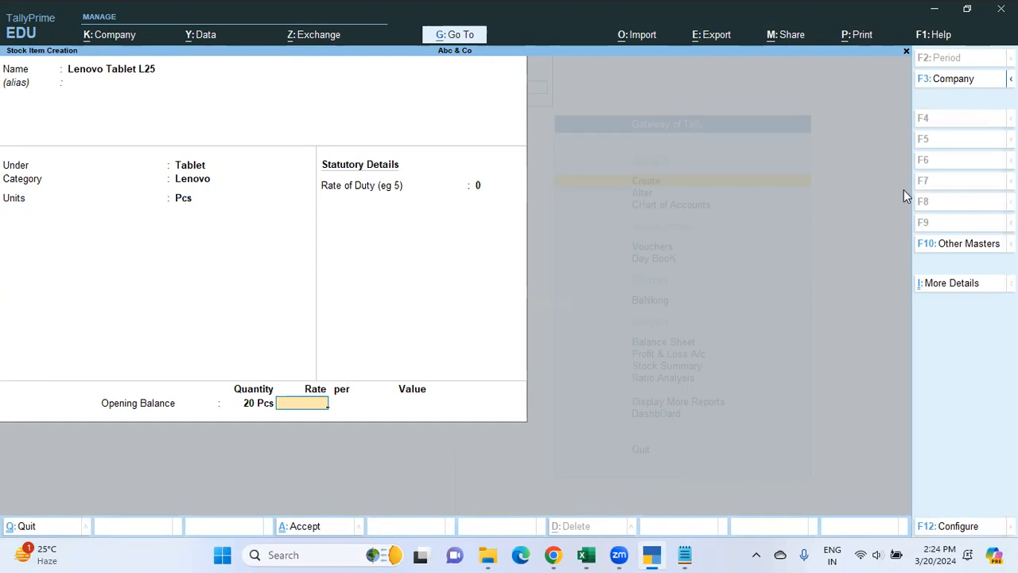
{"action": "type", "text": "12"}
{"action": "type", "text": "000"}
{"action": "key", "text": "Return"}
{"action": "key", "text": "Return"}
{"action": "key", "text": "Return"}
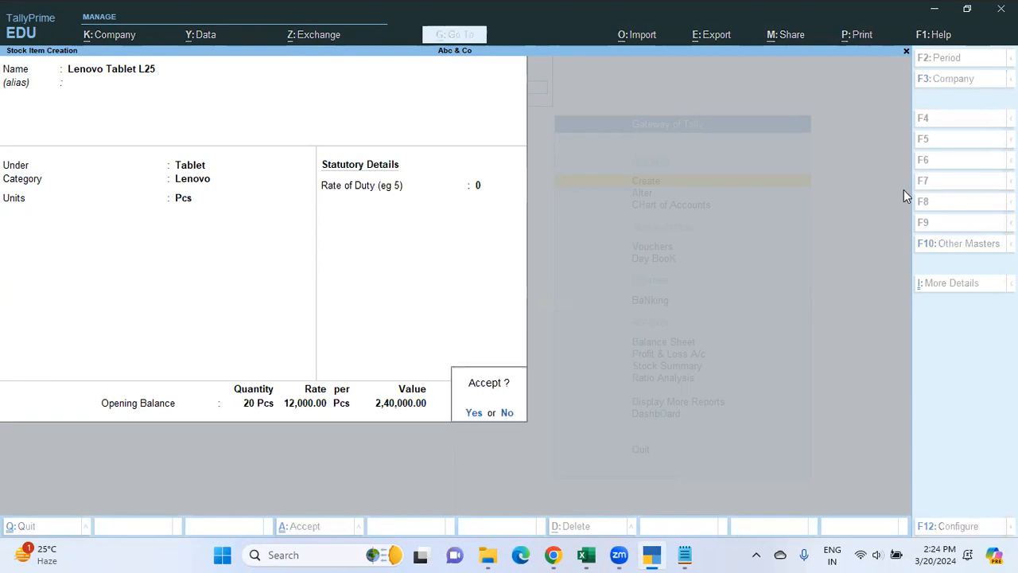
{"action": "key", "text": "y"}
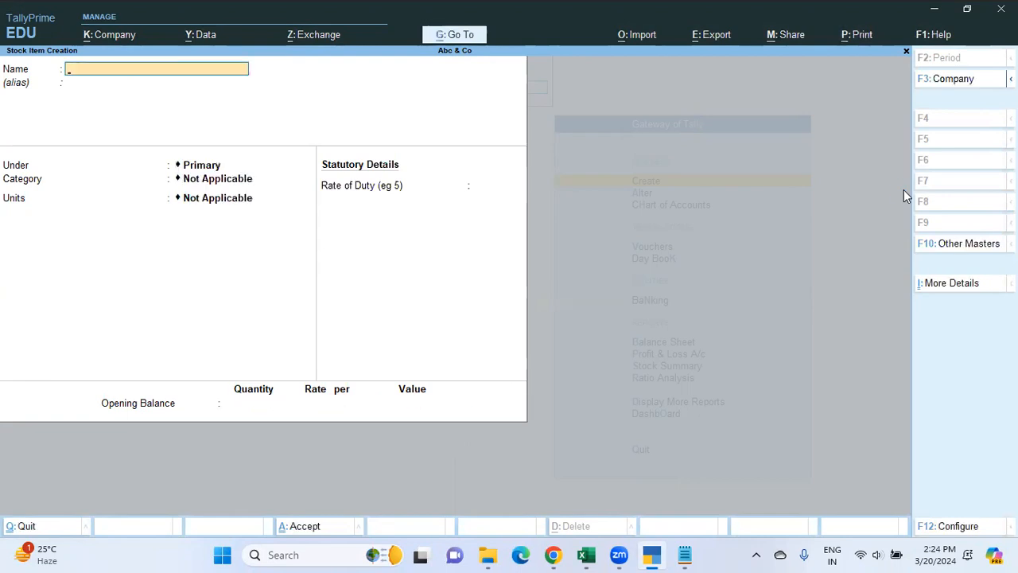
Step: Name the next stock item Lenovo Tablet L63, copied from the Notepad list, and leave its alias blank
{"action": "key", "text": "alt+Tab"}
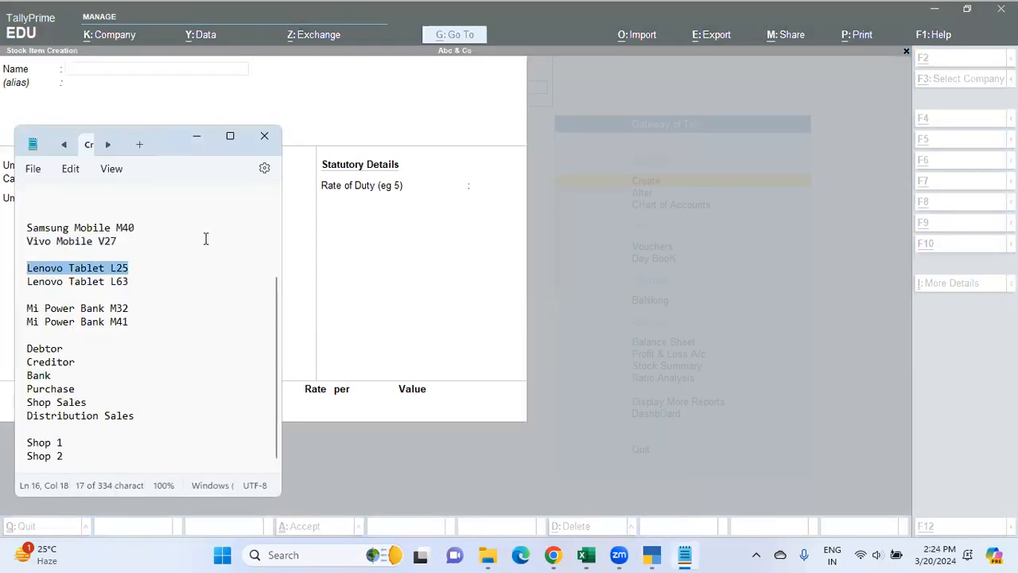
{"action": "left_click_drag", "start_coordinate": [138, 282], "coordinate": [28, 283]}
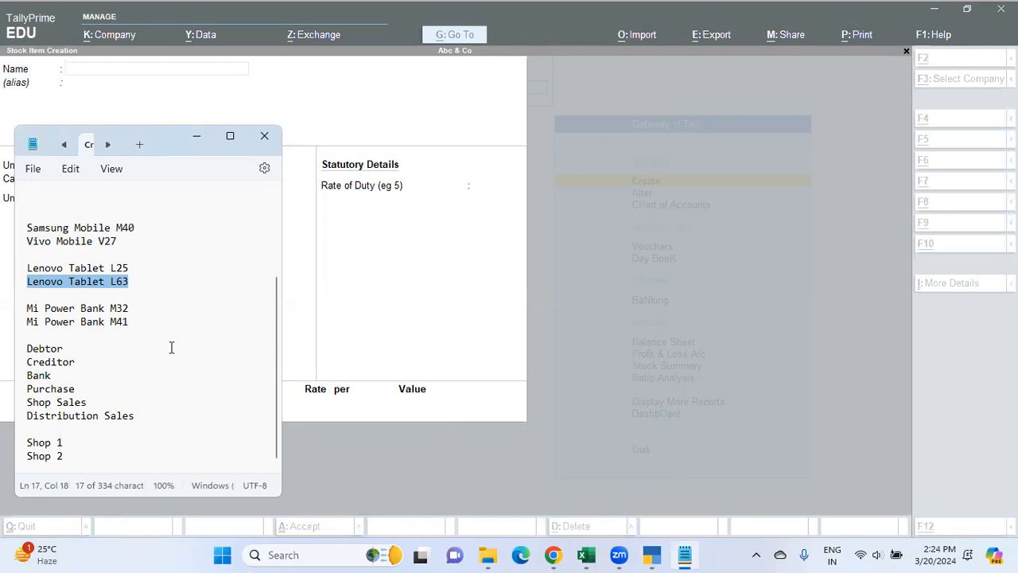
{"action": "key", "text": "alt+Tab"}
{"action": "key", "text": "ctrl+alt+v"}
{"action": "key", "text": "Return"}
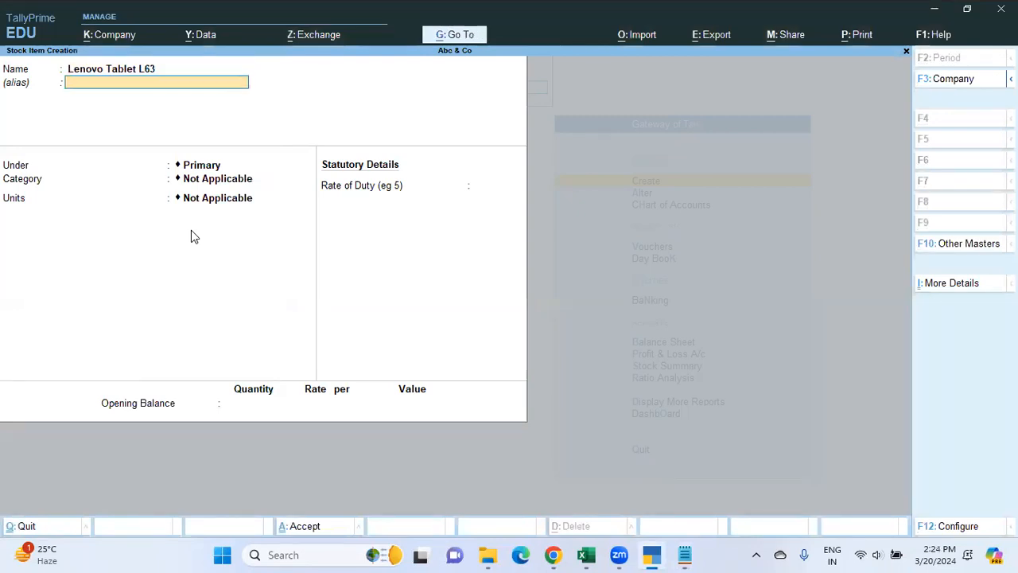
{"action": "key", "text": "Return"}
Step: Place the Lenovo Tablet L63 item under the Tablet group with the Lenovo category, keeping Pcs as its unit
{"action": "key", "text": "Down"}
{"action": "key", "text": "Down"}
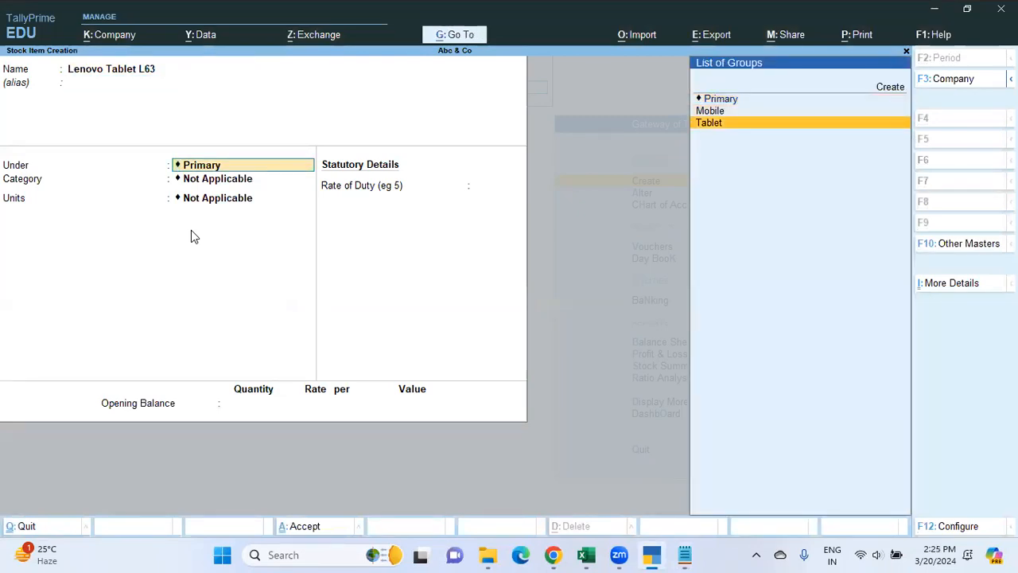
{"action": "key", "text": "Return"}
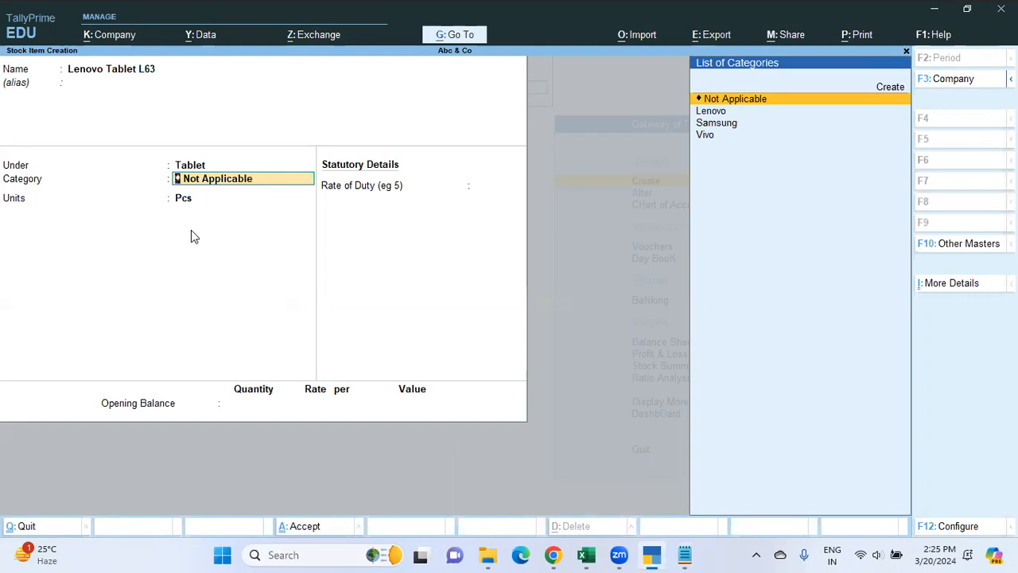
{"action": "key", "text": "Down"}
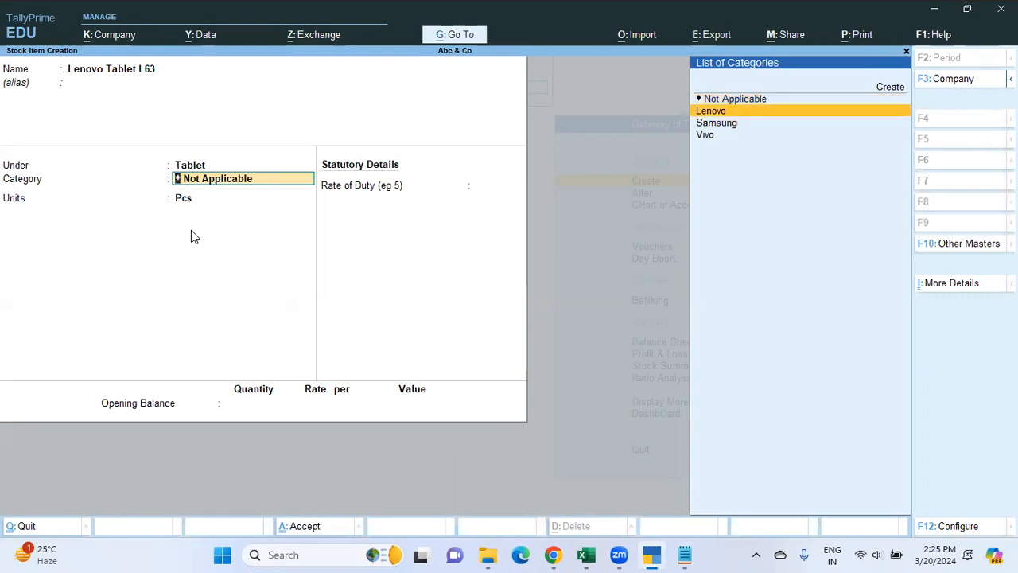
{"action": "key", "text": "BackSpace"}
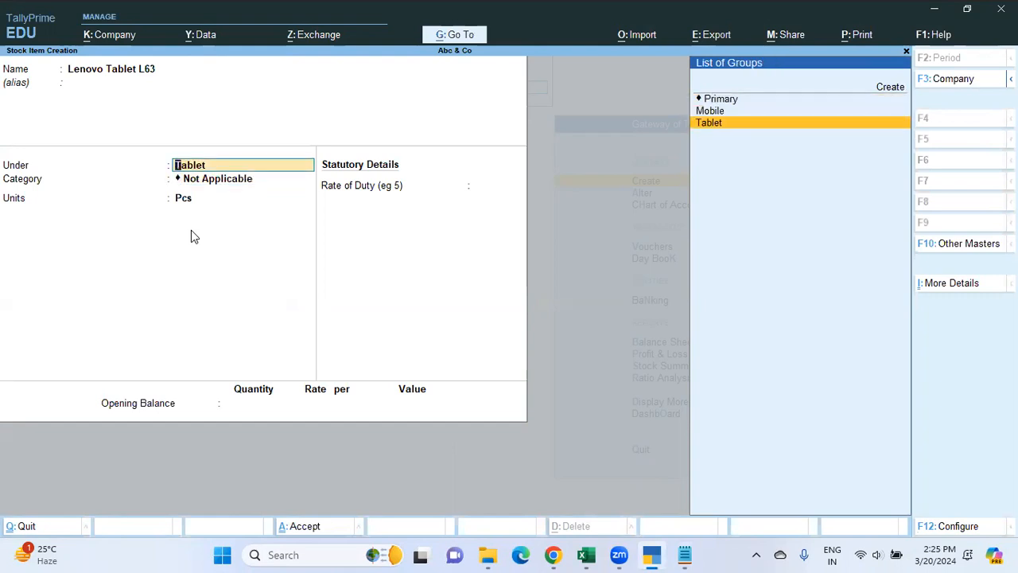
{"action": "key", "text": "Return"}
{"action": "key", "text": "Down"}
{"action": "key", "text": "Return"}
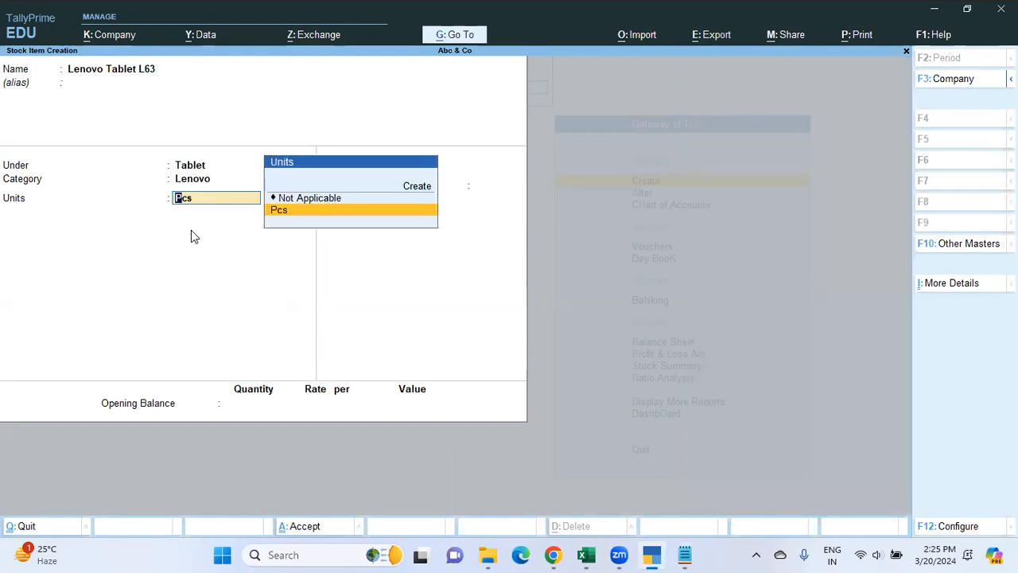
{"action": "key", "text": "BackSpace"}
{"action": "key", "text": "Return"}
{"action": "key", "text": "Return"}
Step: Leave the duty rate empty, enter an opening balance of 10 Pcs at 15,000 for Lenovo Tablet L63, and save the item
{"action": "key", "text": "Return"}
{"action": "key", "text": "alt+Tab"}
{"action": "key", "text": "alt+Tab"}
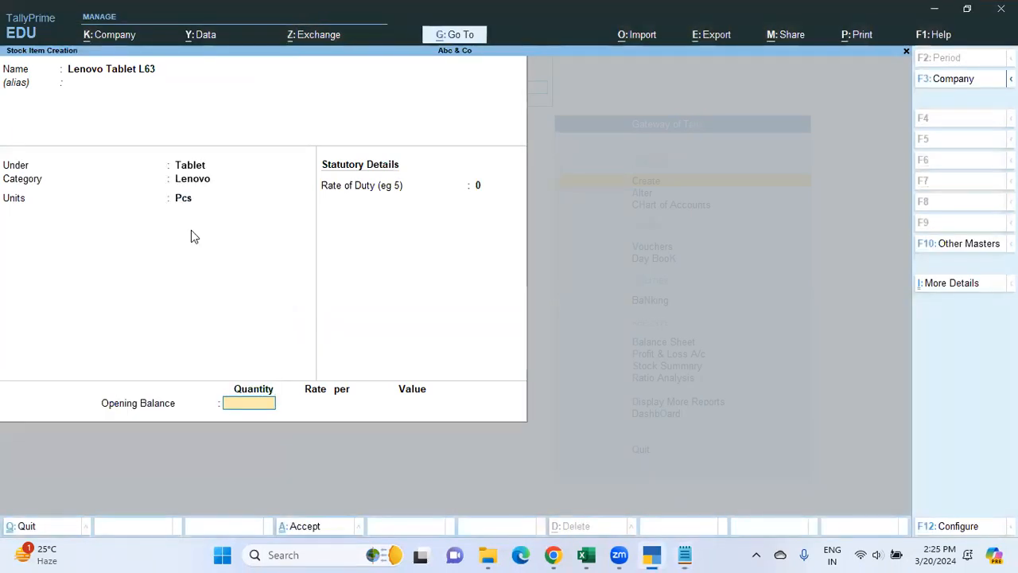
{"action": "type", "text": "10"}
{"action": "key", "text": "Return"}
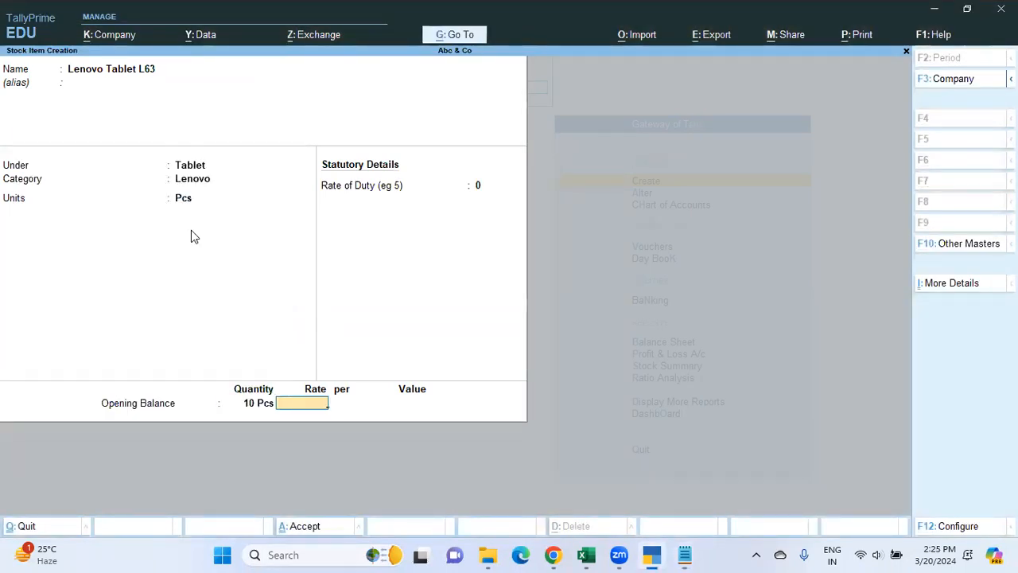
{"action": "type", "text": "15000"}
{"action": "key", "text": "Return"}
{"action": "key", "text": "Return"}
{"action": "key", "text": "Return"}
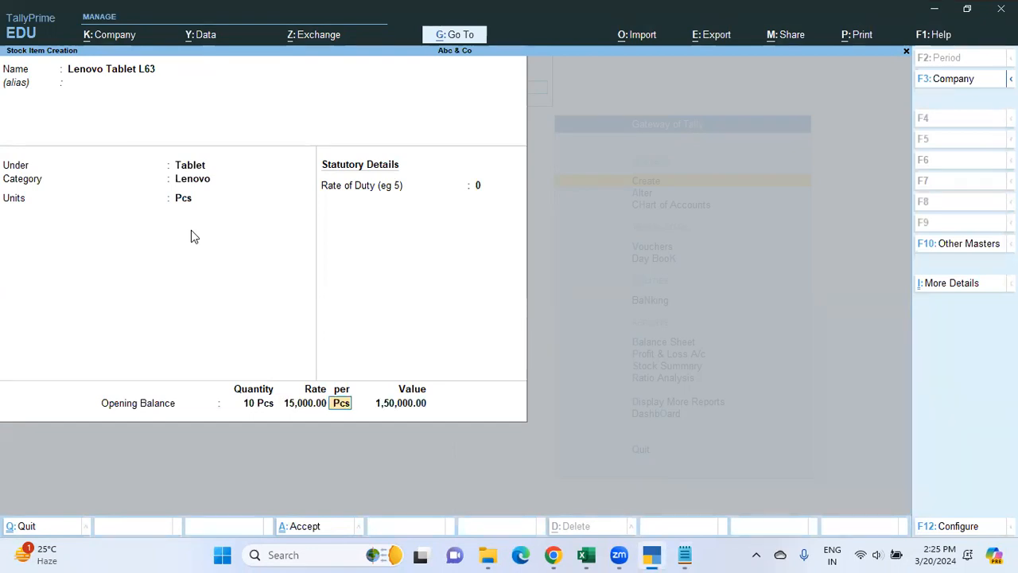
{"action": "key", "text": "Return"}
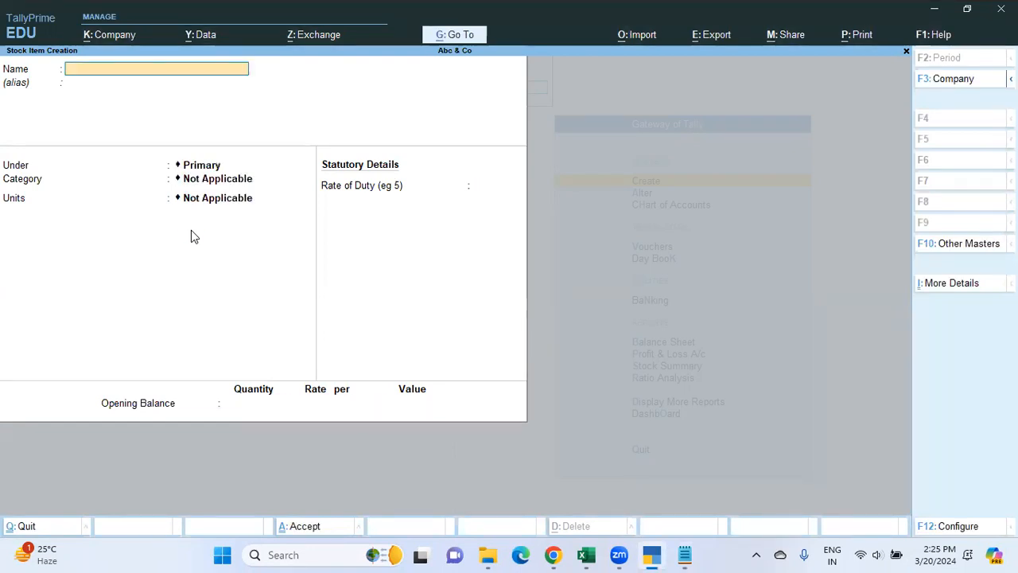
Step: Name the next stock item Mi Power Bank M32, copied from the Notepad list, and leave its alias blank
{"action": "key", "text": "alt+Tab"}
{"action": "left_click", "coordinate": [117, 228]}
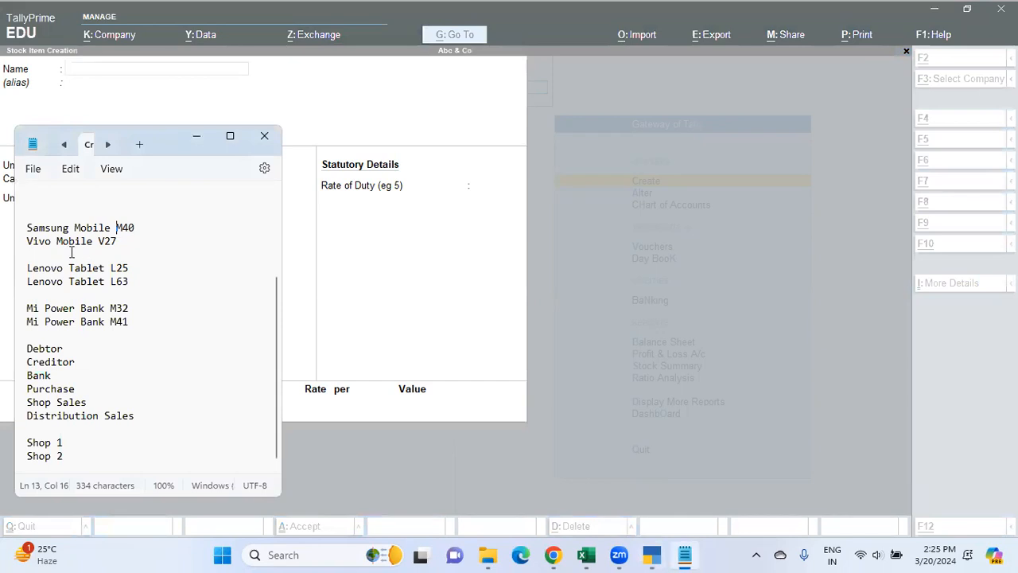
{"action": "left_click", "coordinate": [142, 225]}
{"action": "left_click_drag", "start_coordinate": [117, 242], "coordinate": [104, 242]}
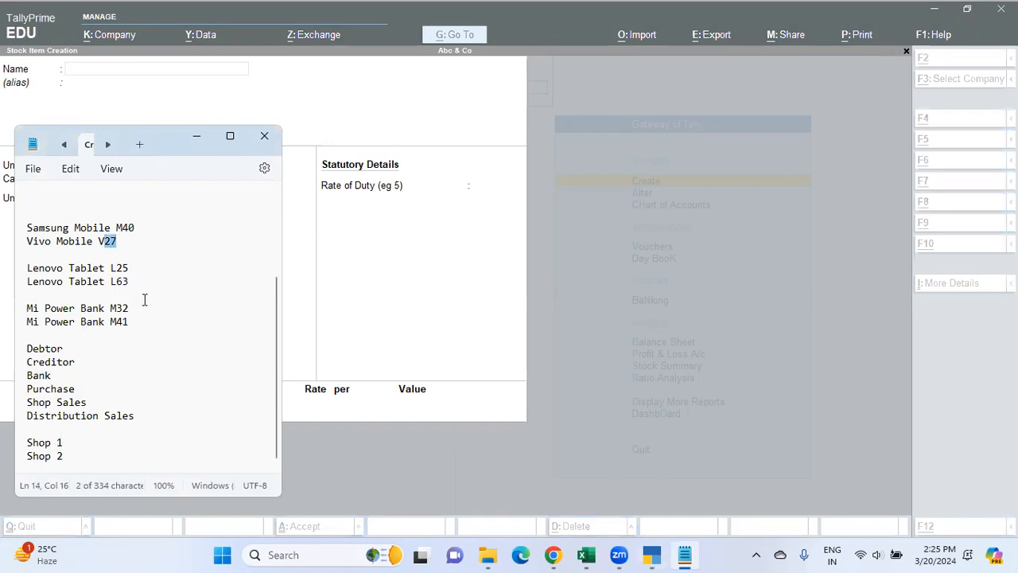
{"action": "double_click", "coordinate": [30, 309]}
{"action": "left_click", "coordinate": [131, 332]}
{"action": "left_click_drag", "start_coordinate": [130, 309], "coordinate": [27, 312]}
{"action": "key", "text": "ctrl+c"}
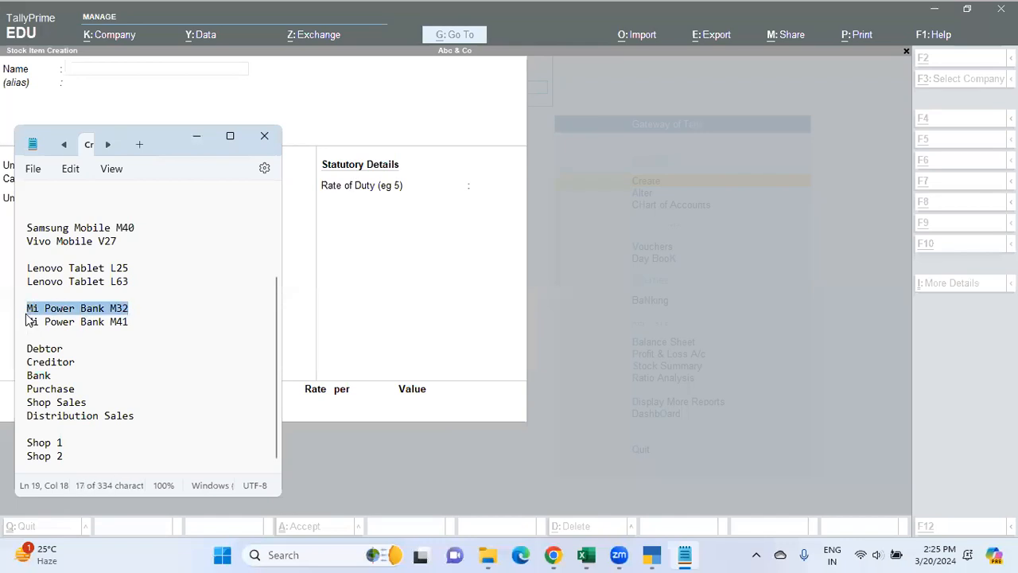
{"action": "left_click", "coordinate": [355, 410]}
{"action": "key", "text": "ctrl+v"}
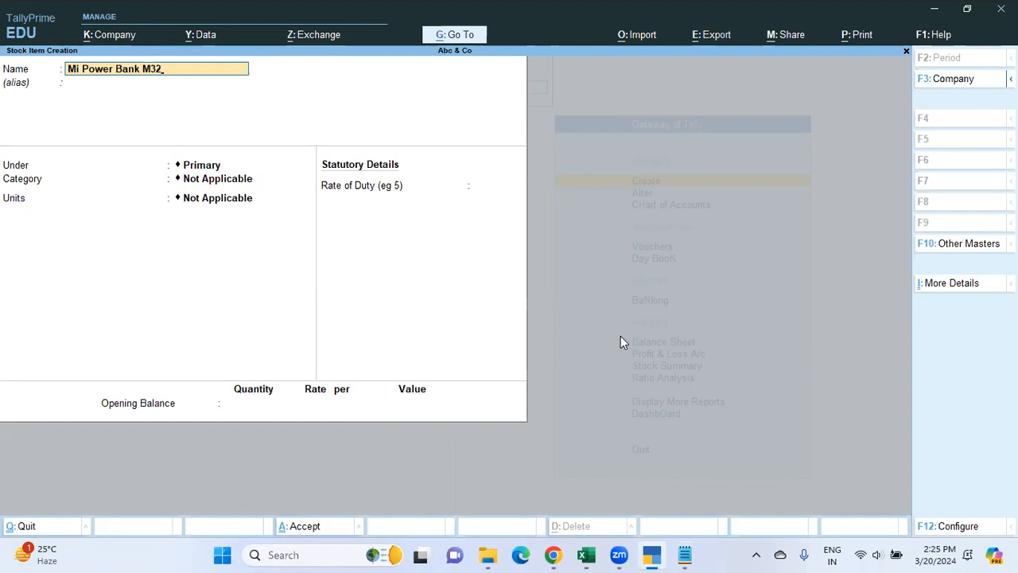
{"action": "key", "text": "Return"}
{"action": "key", "text": "Return"}
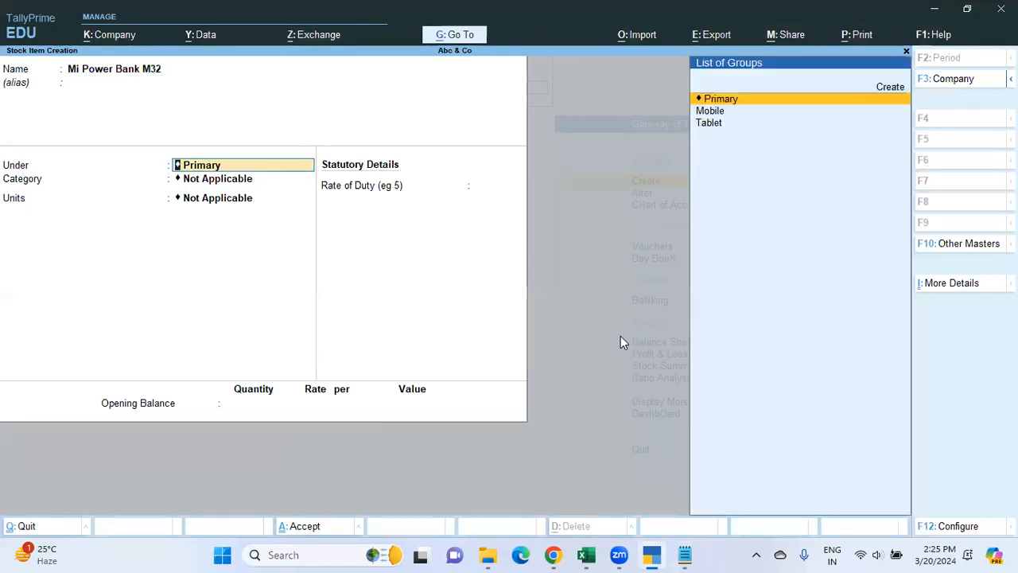
Step: Create a stock group named Power Bank under Primary and place the Mi Power Bank M32 item under it
{"action": "key", "text": "Up"}
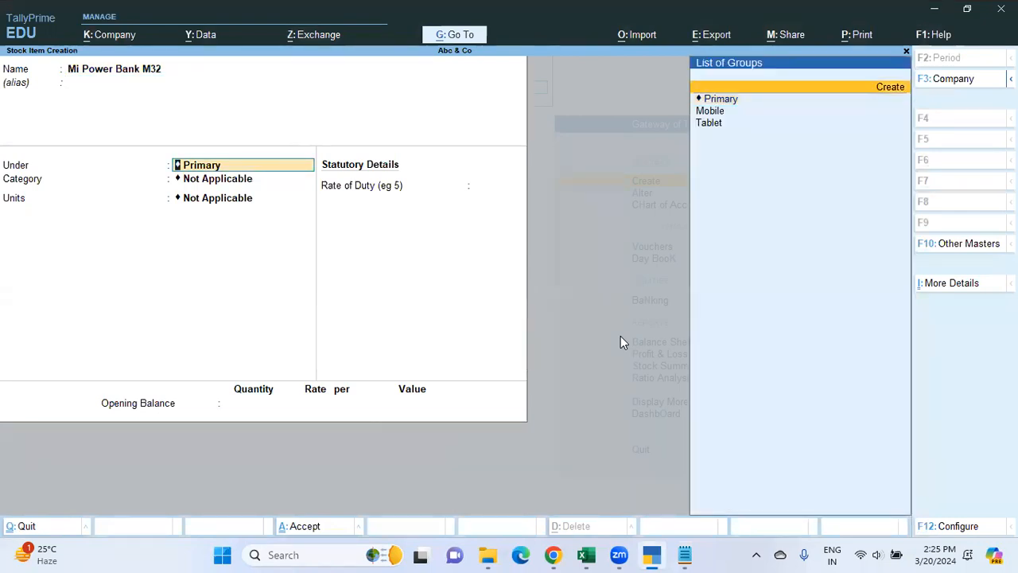
{"action": "key", "text": "Return"}
{"action": "type", "text": "Power Bank"}
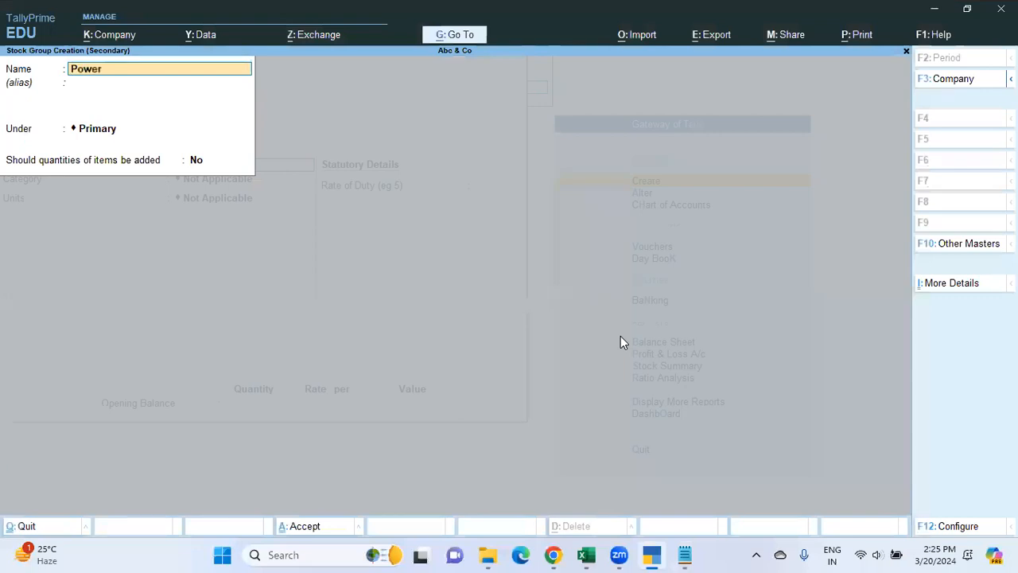
{"action": "key", "text": "Return"}
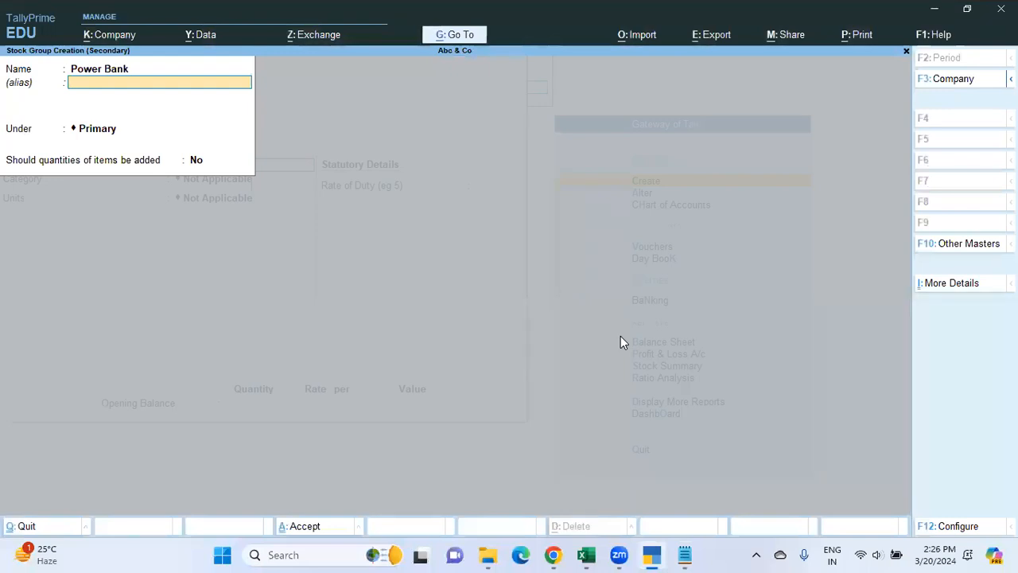
{"action": "key", "text": "Return"}
{"action": "key", "text": "Return"}
{"action": "key", "text": "Return"}
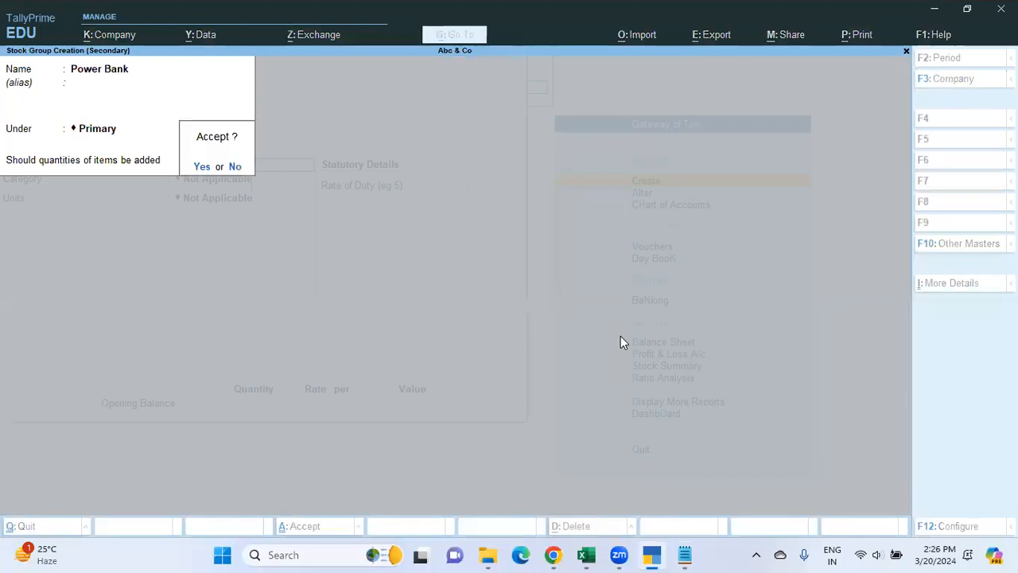
{"action": "key", "text": "Return"}
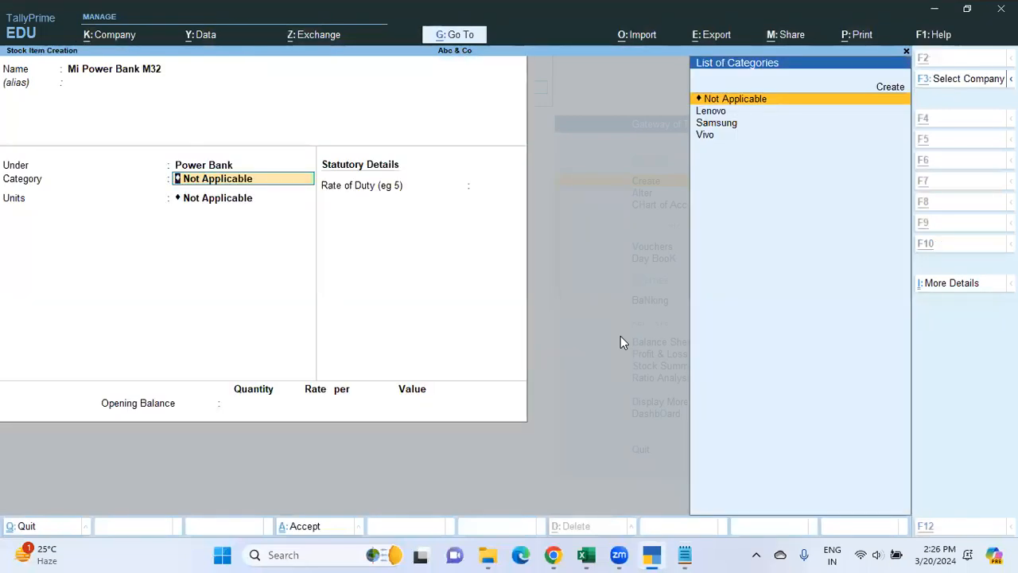
Step: Create a stock category named Mi for the Mi Power Bank M32 item and set the item's unit to Pcs
{"action": "key", "text": "alt+Tab"}
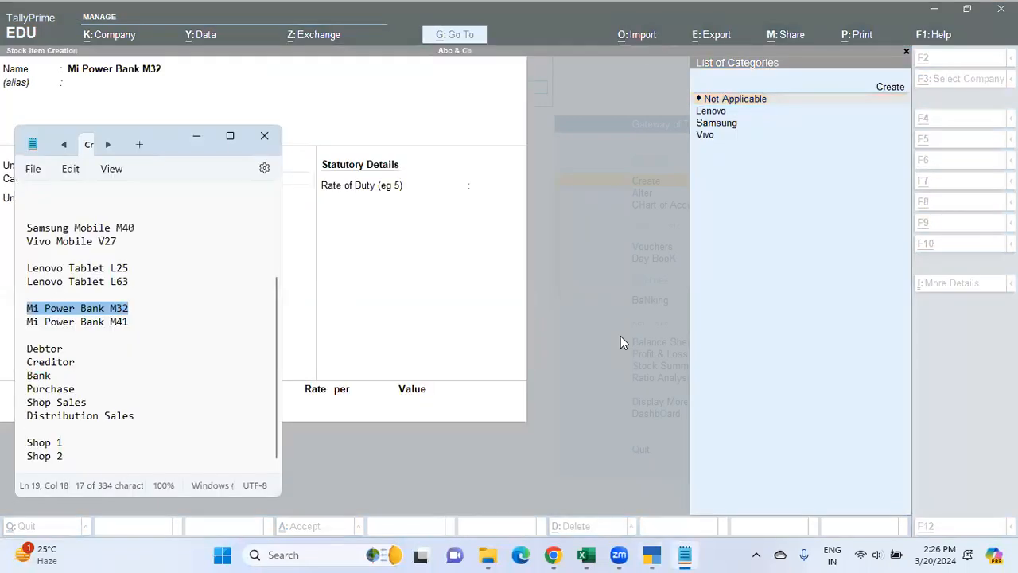
{"action": "key", "text": "alt+Tab"}
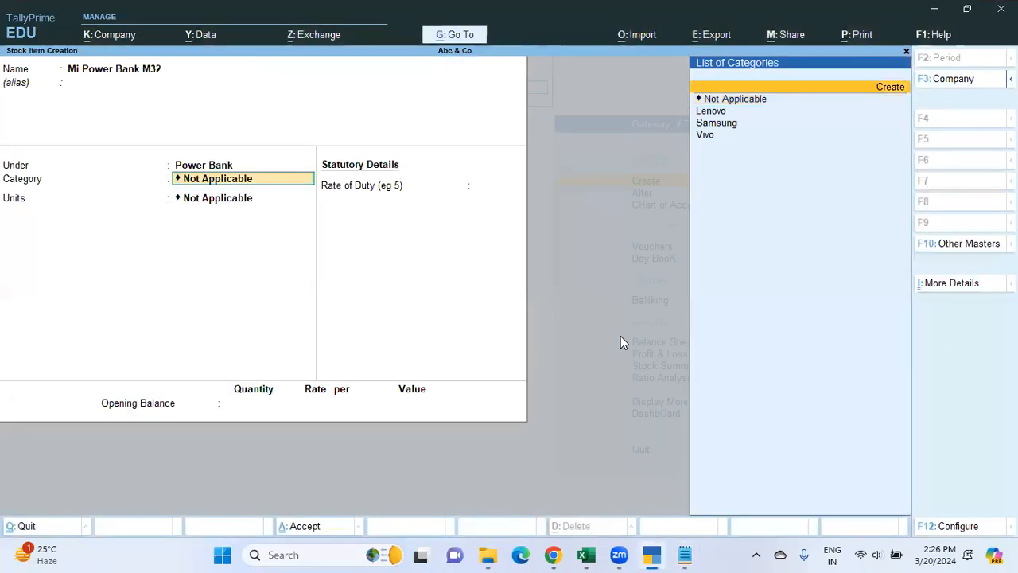
{"action": "key", "text": "alt+c"}
{"action": "type", "text": "Mi"}
{"action": "key", "text": "Return"}
{"action": "key", "text": "Return"}
{"action": "key", "text": "Return"}
{"action": "key", "text": "Return"}
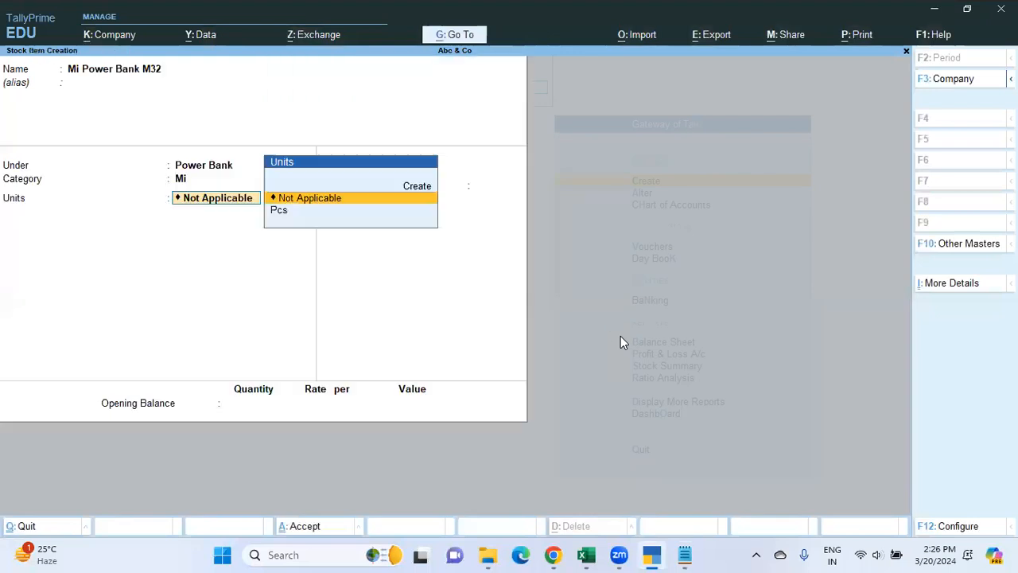
{"action": "key", "text": "Down"}
{"action": "key", "text": "Return"}
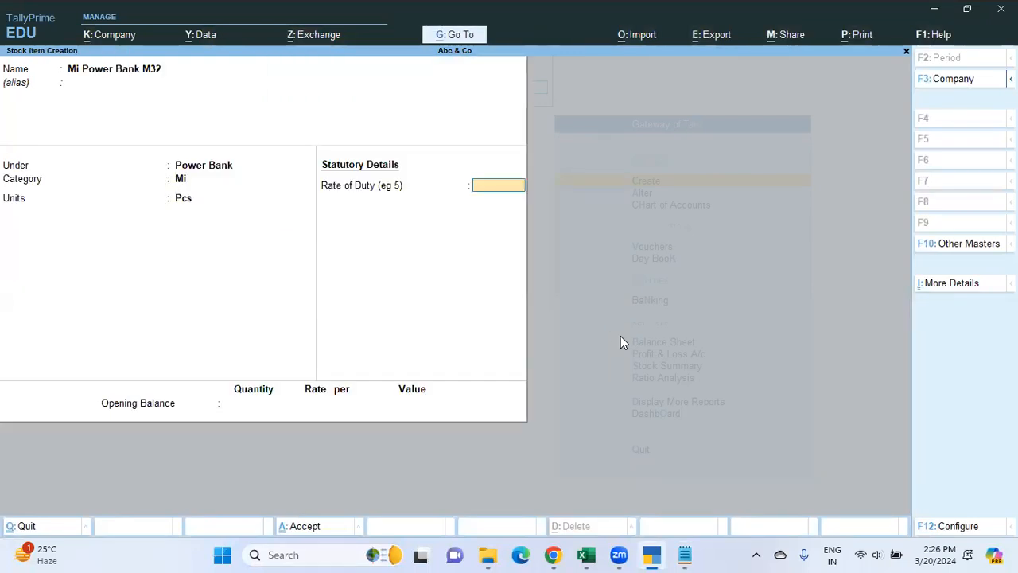
Step: Leave the duty rate empty, enter an opening balance of 25 Pcs at 1,500 for Mi Power Bank M32, and save the item
{"action": "key", "text": "Return"}
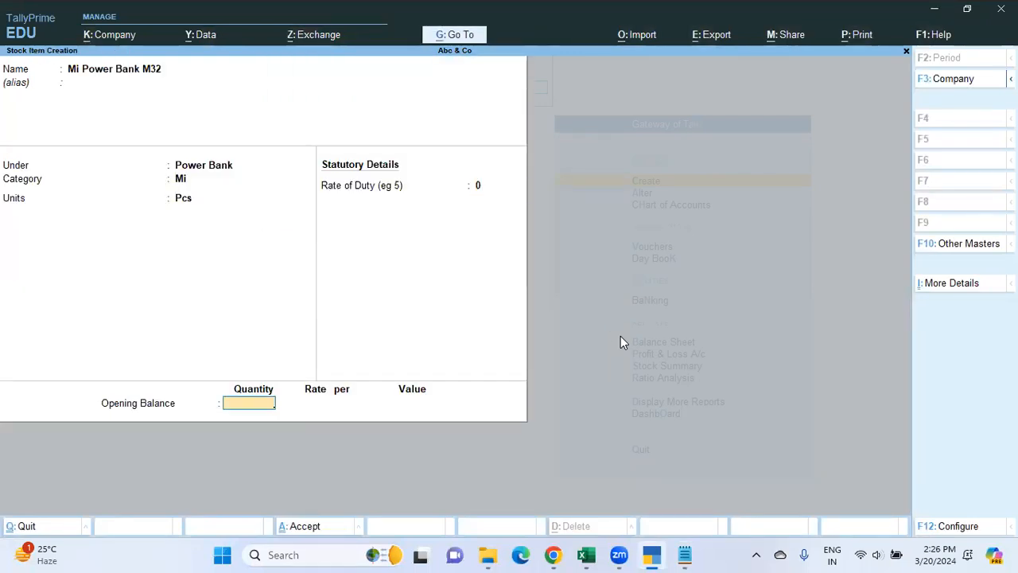
{"action": "type", "text": "25"}
{"action": "key", "text": "Return"}
{"action": "type", "text": "1500"}
{"action": "key", "text": "Return"}
{"action": "key", "text": "Return"}
{"action": "key", "text": "Return"}
{"action": "key", "text": "Return"}
Step: Name the next stock item Mi Power Bank M41, copied from the Notepad list, and leave its alias blank
{"action": "key", "text": "alt+Tab"}
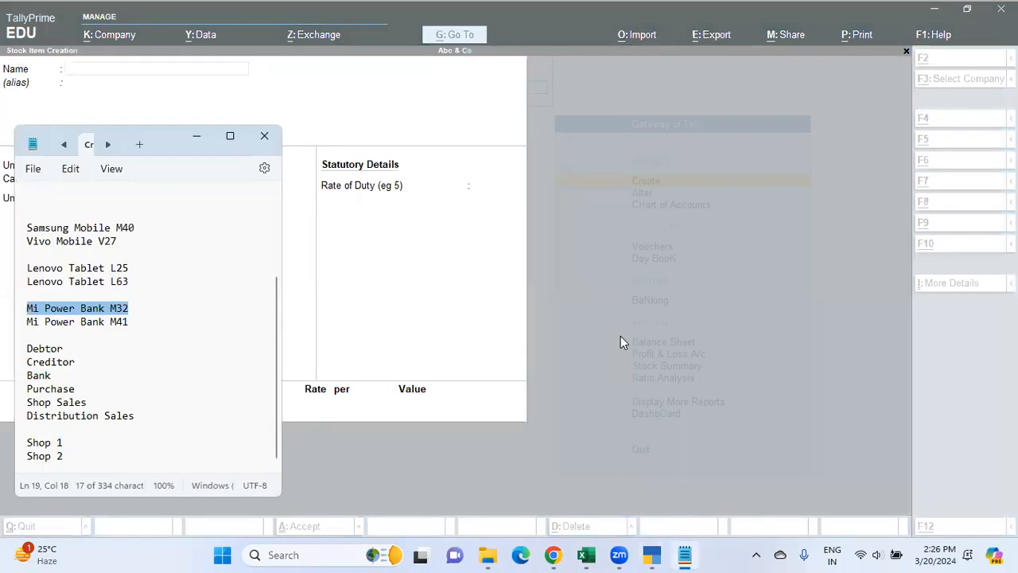
{"action": "left_click_drag", "start_coordinate": [133, 326], "coordinate": [26, 326]}
{"action": "right_click", "coordinate": [33, 328]}
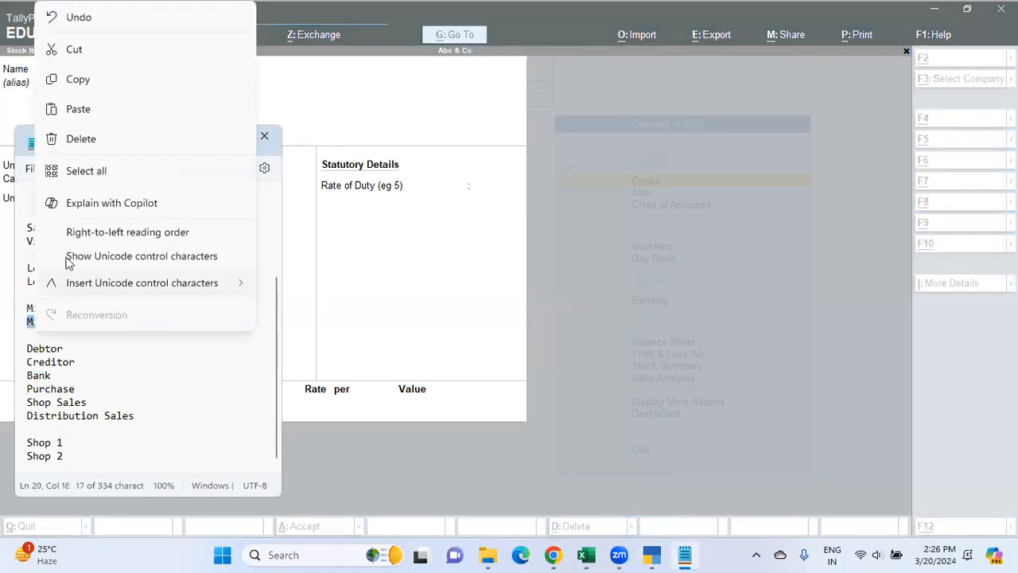
{"action": "left_click", "coordinate": [76, 89]}
{"action": "key", "text": "alt+Tab"}
{"action": "key", "text": "ctrl+alt+v"}
{"action": "key", "text": "Return"}
{"action": "key", "text": "Return"}
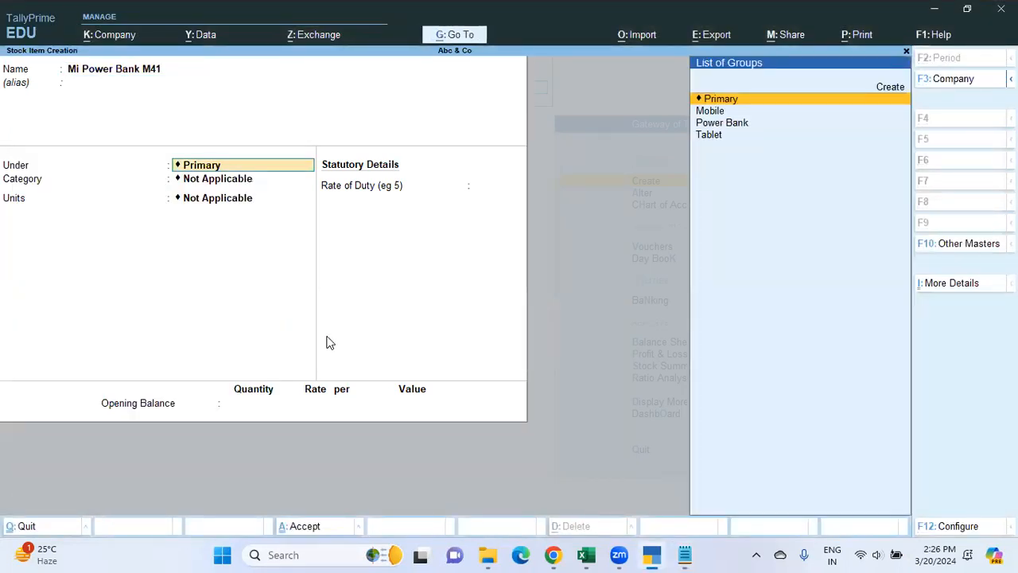
Step: Place the Mi Power Bank M41 item under the existing Power Bank stock group
{"action": "key", "text": "Down"}
{"action": "key", "text": "Down"}
{"action": "key", "text": "Return"}
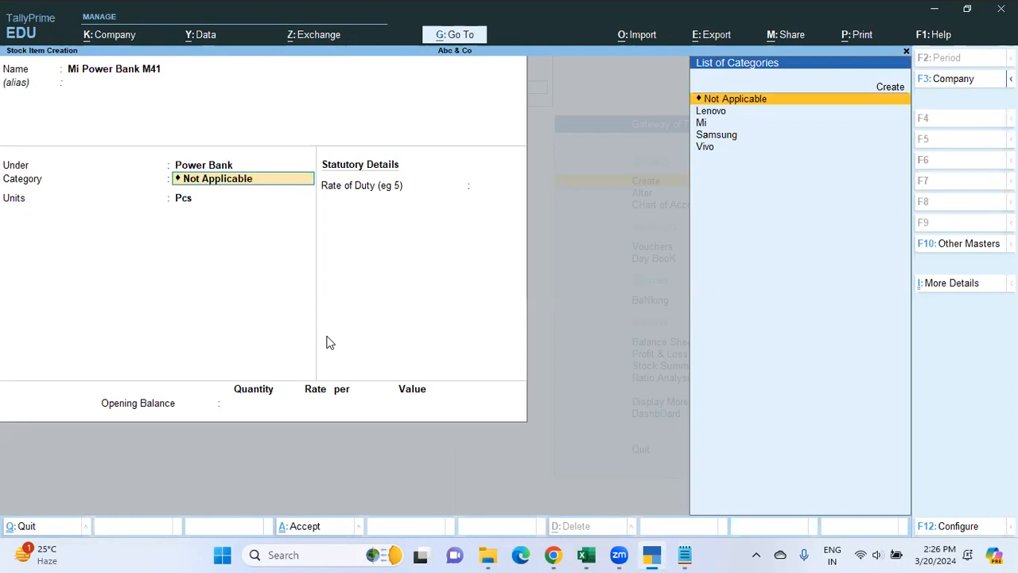
Step: Assign the existing Mi category and the Pcs unit to the Mi Power Bank M41 item
{"action": "key", "text": "Down"}
{"action": "key", "text": "Down"}
{"action": "key", "text": "Return"}
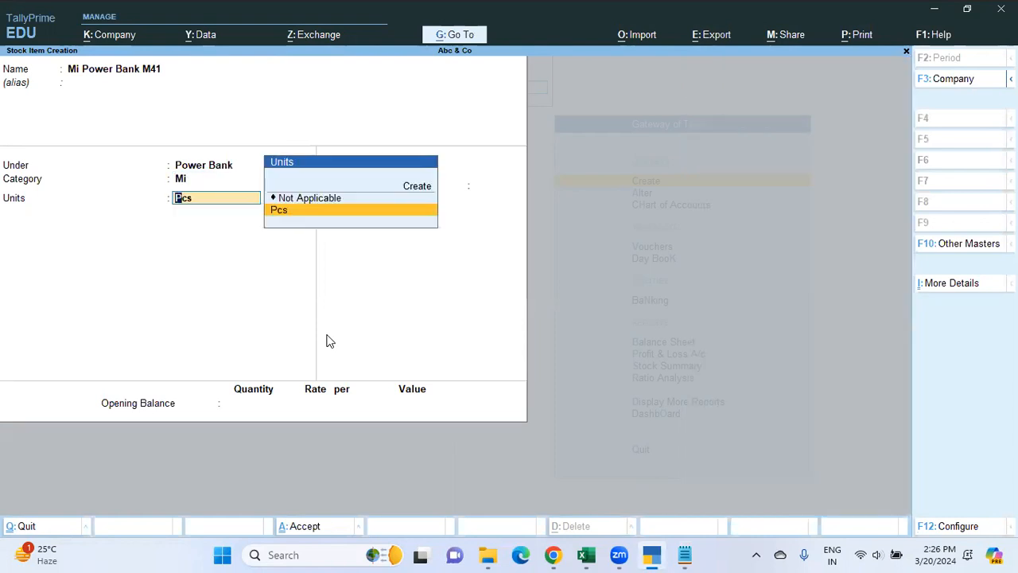
{"action": "key", "text": "Return"}
Step: Leave the duty rate empty, enter an opening balance of 30 Pcs at 2,000 for Mi Power Bank M41, and save the item
{"action": "key", "text": "Return"}
{"action": "type", "text": "30"}
{"action": "key", "text": "Return"}
{"action": "type", "text": "2000"}
{"action": "key", "text": "Return"}
{"action": "key", "text": "Return"}
{"action": "key", "text": "Return"}
{"action": "key", "text": "Return"}
Step: Check the Notepad list for the remaining masters and leave stock item creation
{"action": "key", "text": "alt+Tab"}
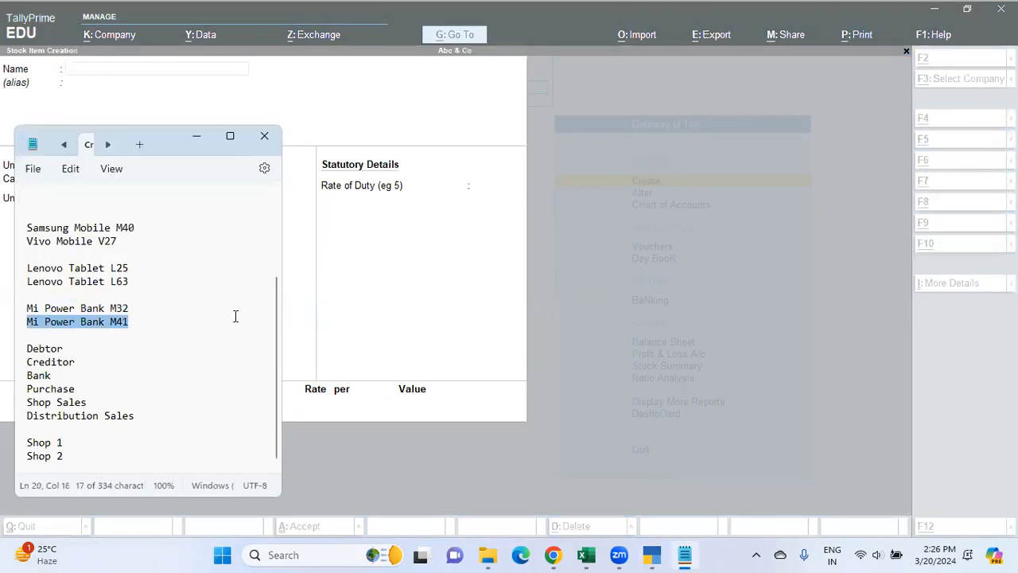
{"action": "left_click_drag", "start_coordinate": [277, 345], "coordinate": [280, 265]}
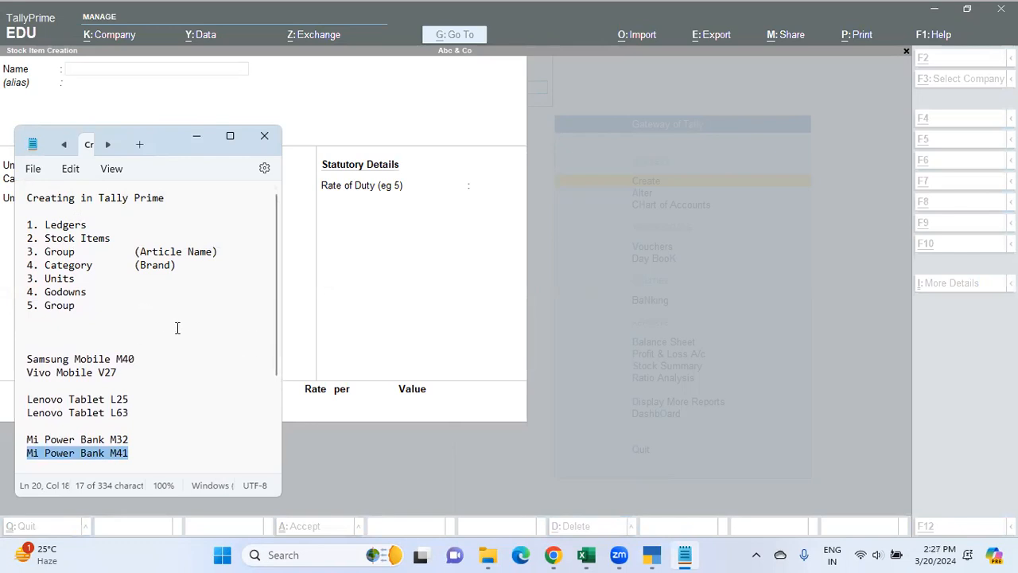
{"action": "key", "text": "alt+Tab"}
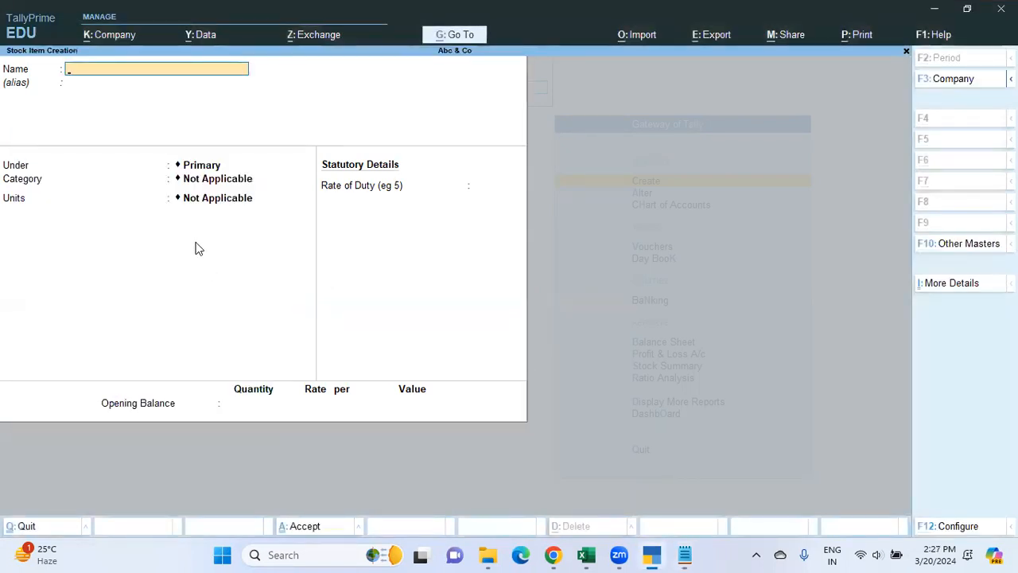
{"action": "key", "text": "Escape"}
{"action": "key", "text": "Escape"}
{"action": "key", "text": "n"}
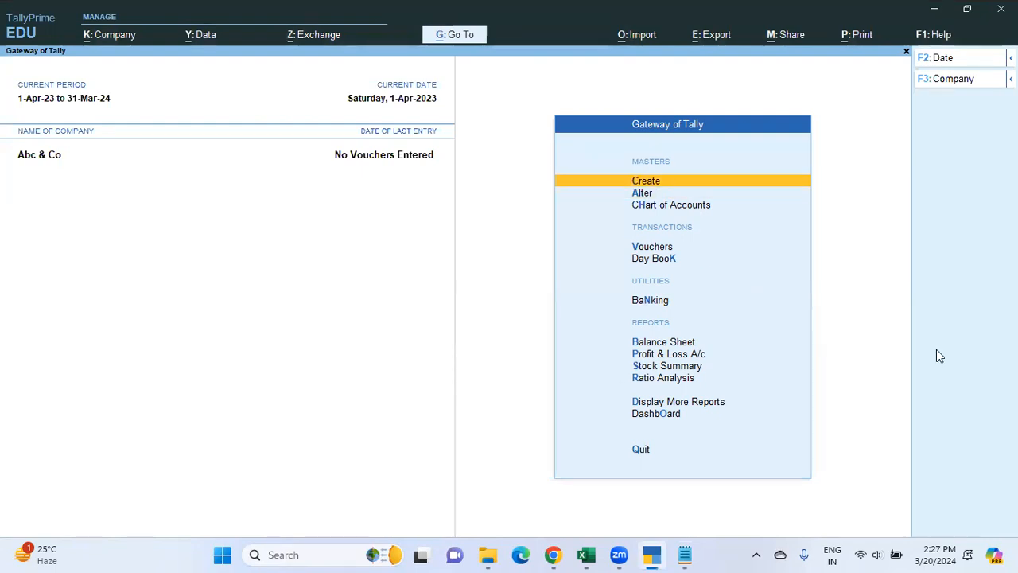
Step: Start creating a new godown master instead of altering the default Main Location
{"action": "key", "text": "Return"}
{"action": "key", "text": "Down"}
{"action": "key", "text": "Down"}
{"action": "key", "text": "Down"}
{"action": "key", "text": "Down"}
{"action": "key", "text": "Down"}
{"action": "key", "text": "Down"}
{"action": "key", "text": "Down"}
{"action": "key", "text": "Down"}
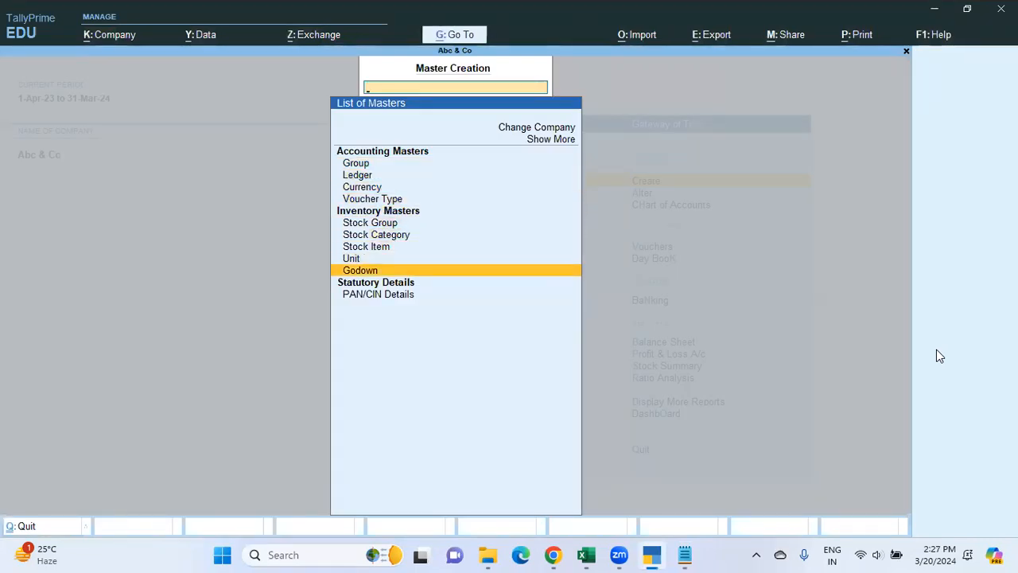
{"action": "key", "text": "Return"}
{"action": "key", "text": "Right"}
{"action": "key", "text": "Left"}
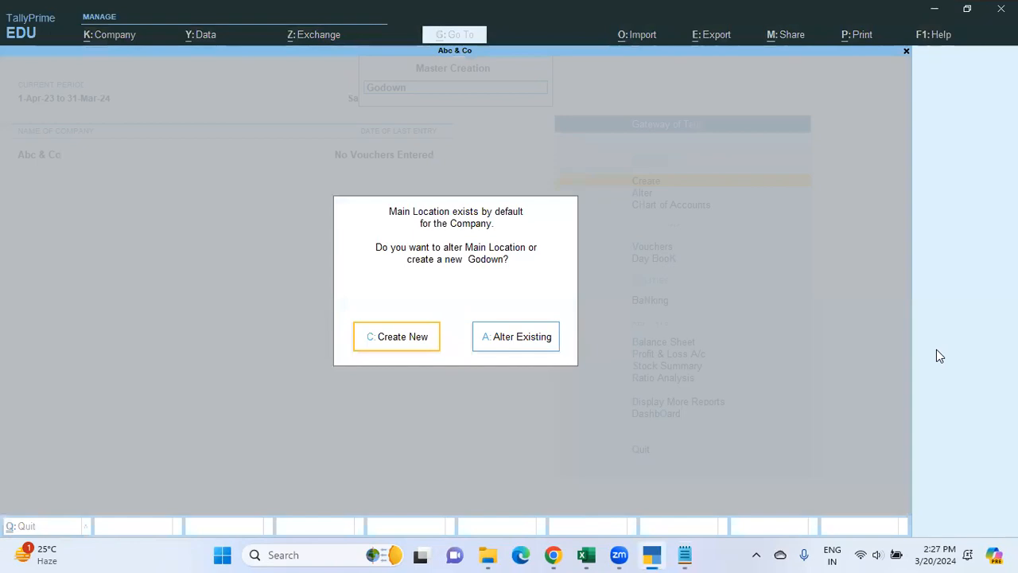
{"action": "key", "text": "Return"}
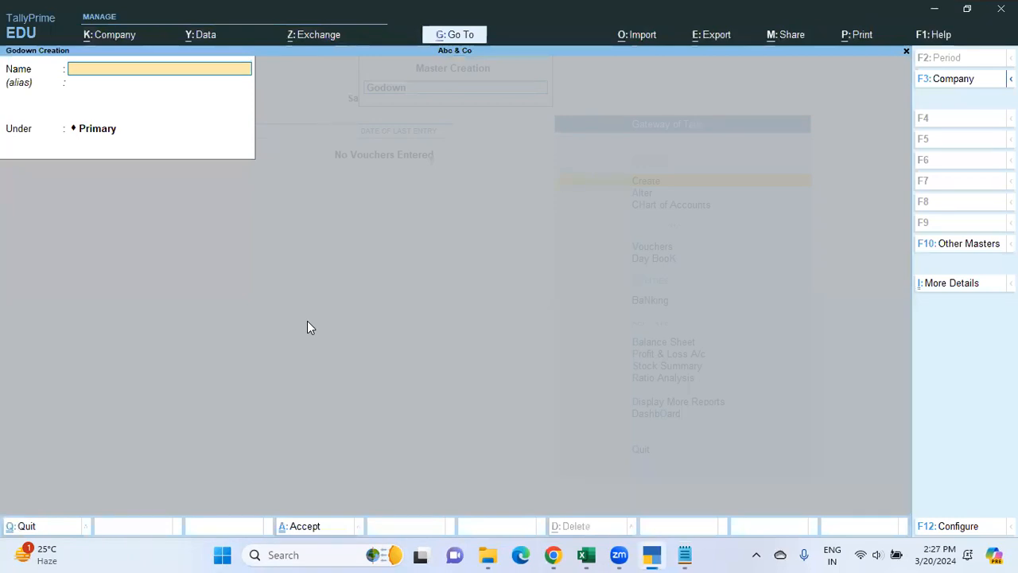
Step: Create a godown named Shalimar Bagh under Primary, without an alias, and save it
{"action": "type", "text": "Shalimar Bagh"}
{"action": "key", "text": "Return"}
{"action": "key", "text": "Return"}
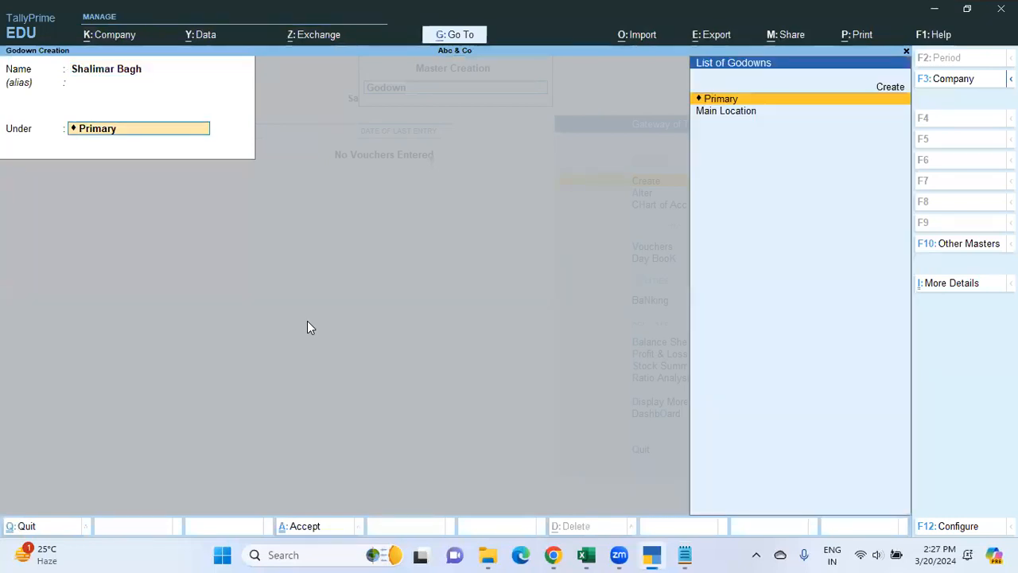
{"action": "key", "text": "Return"}
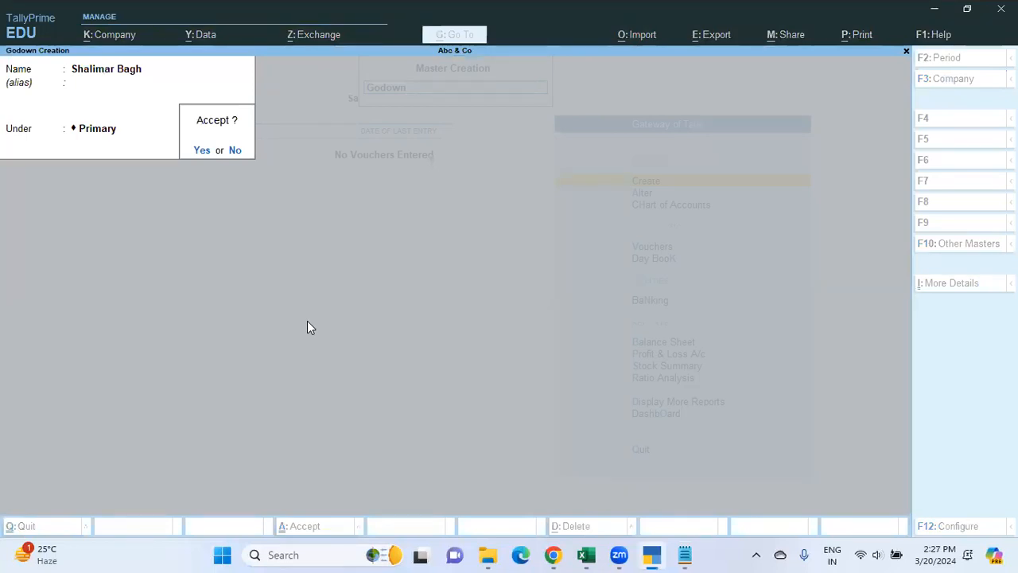
{"action": "key", "text": "Return"}
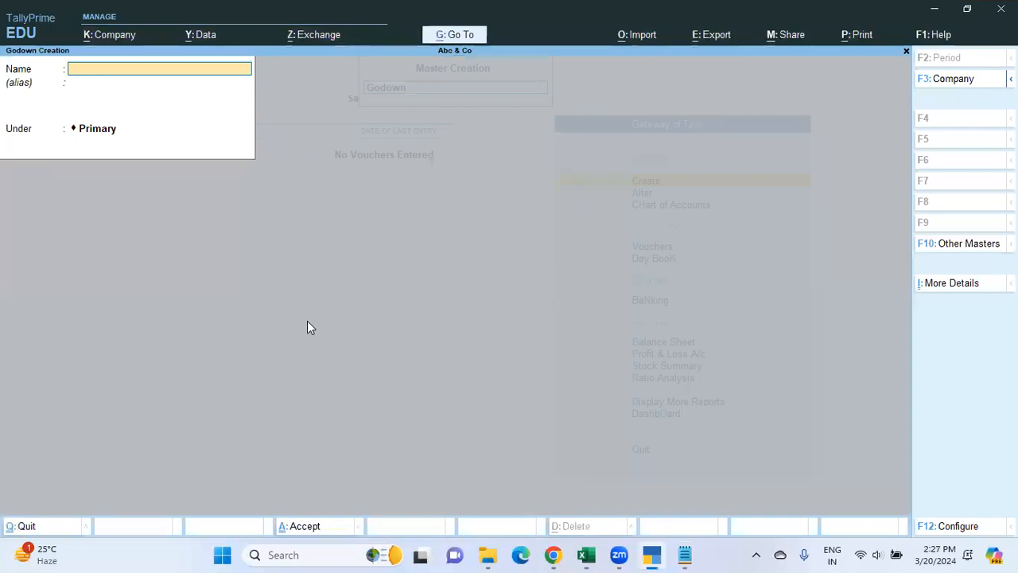
Step: Create a second godown named South x under Primary, without an alias, save it, and leave godown creation
{"action": "type", "text": "South x"}
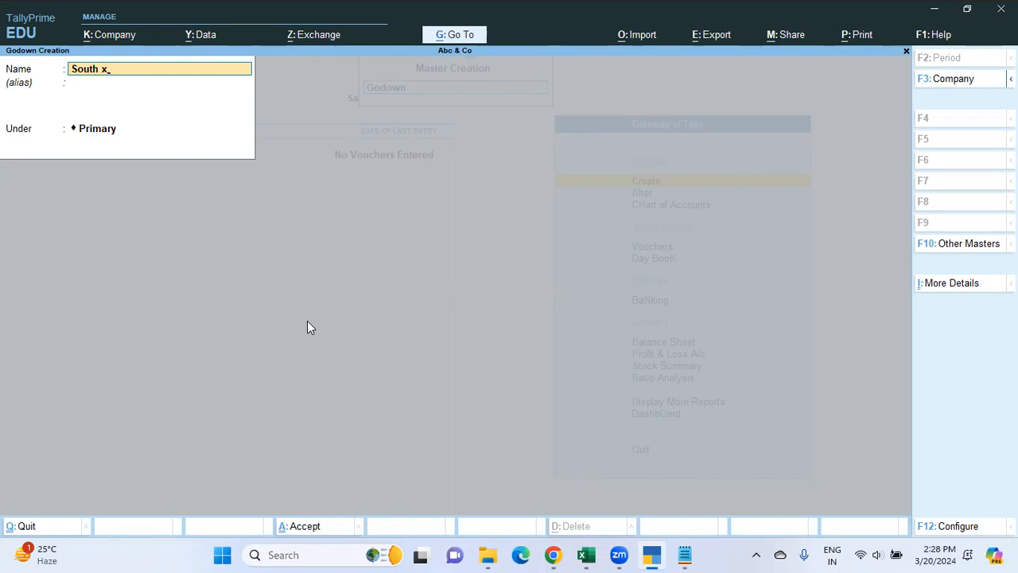
{"action": "key", "text": "Return"}
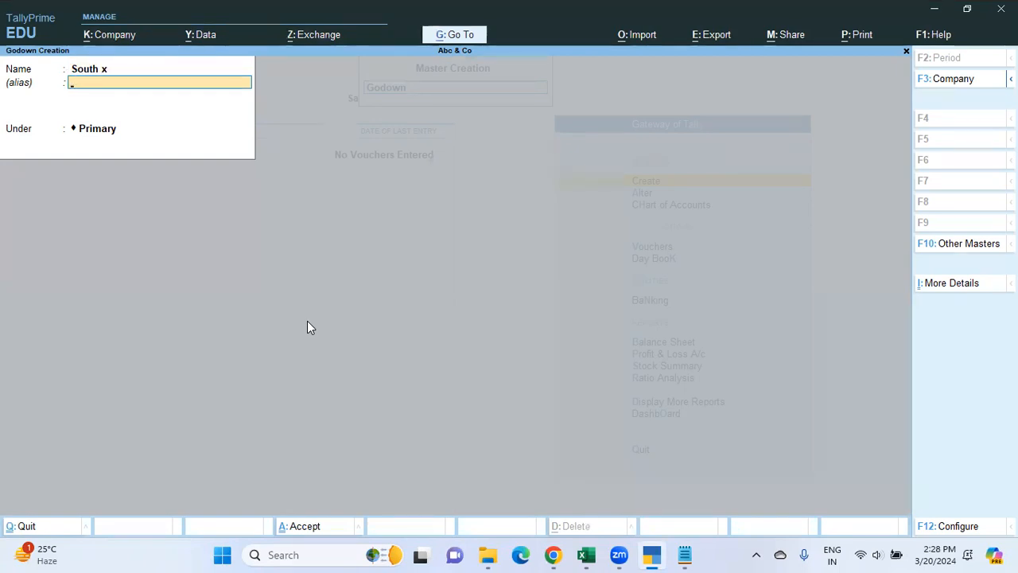
{"action": "key", "text": "Return"}
{"action": "key", "text": "Return"}
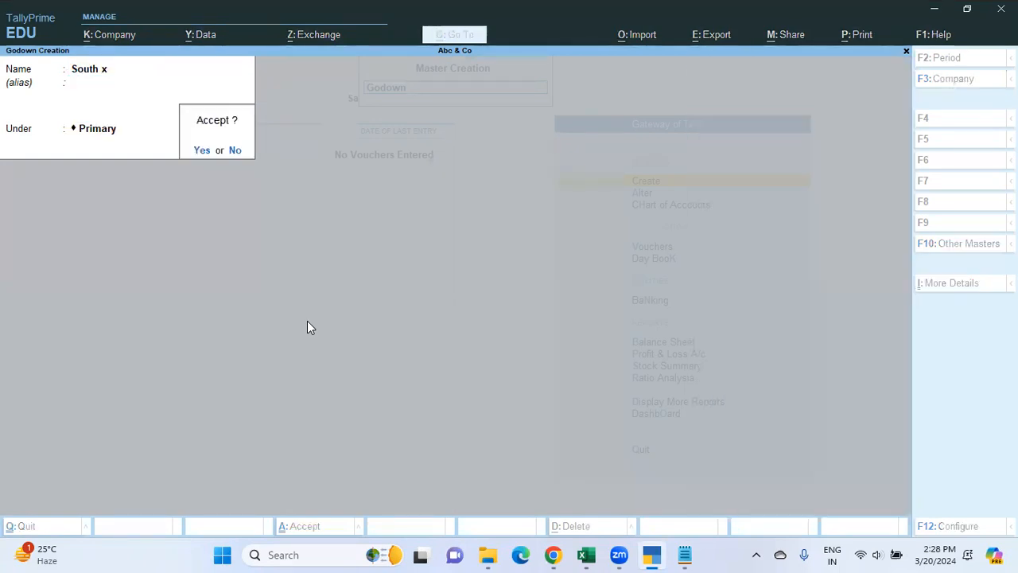
{"action": "key", "text": "Return"}
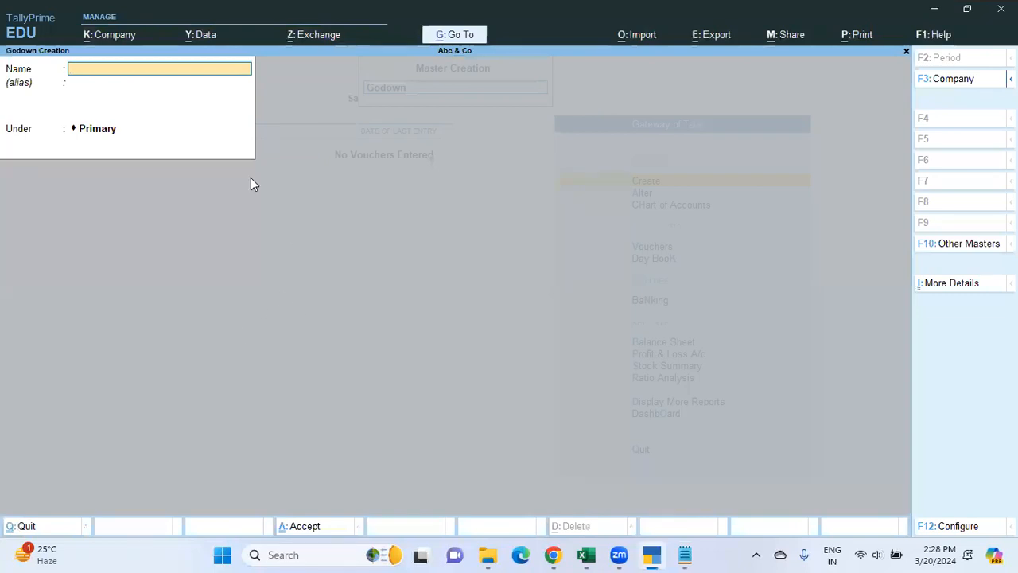
{"action": "key", "text": "Escape"}
{"action": "key", "text": "Escape"}
{"action": "key", "text": "Escape"}
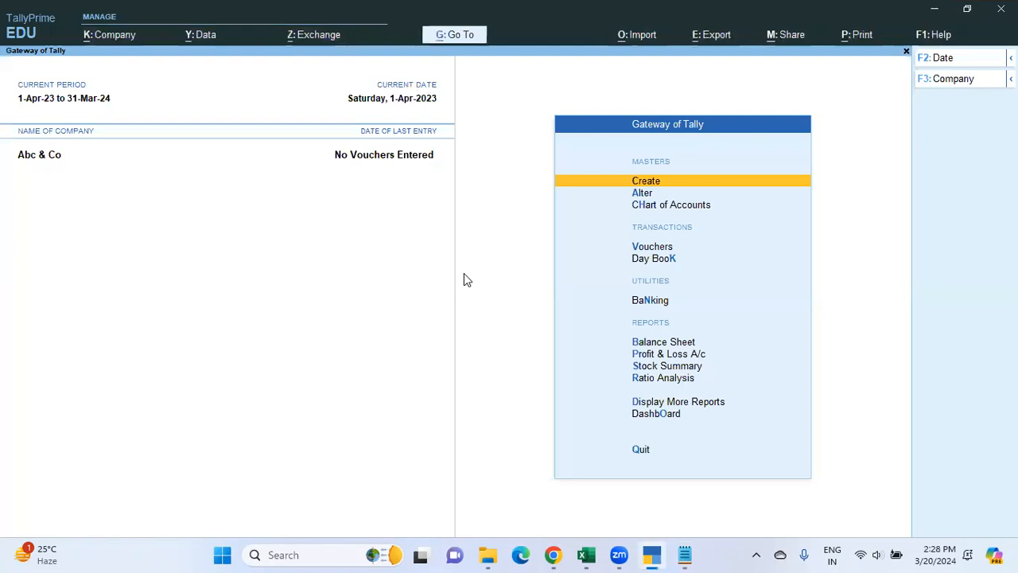
Step: View the Stock Summary report briefly and return to the Gateway of Tally
{"action": "key", "text": "Escape"}
{"action": "key", "text": "Escape"}
{"action": "key", "text": "s"}
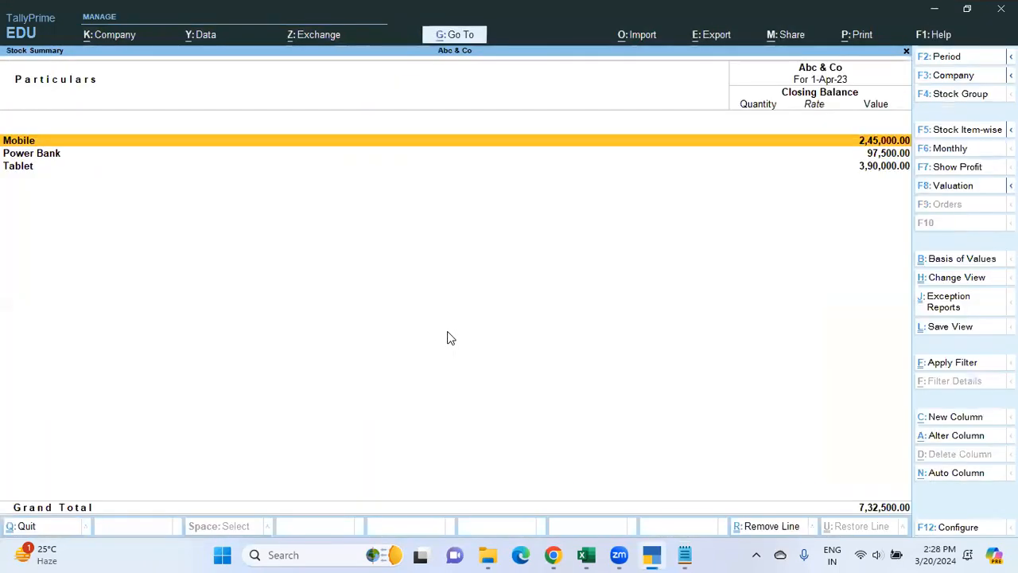
{"action": "key", "text": "Escape"}
{"action": "key", "text": "Escape"}
{"action": "key", "text": "Escape"}
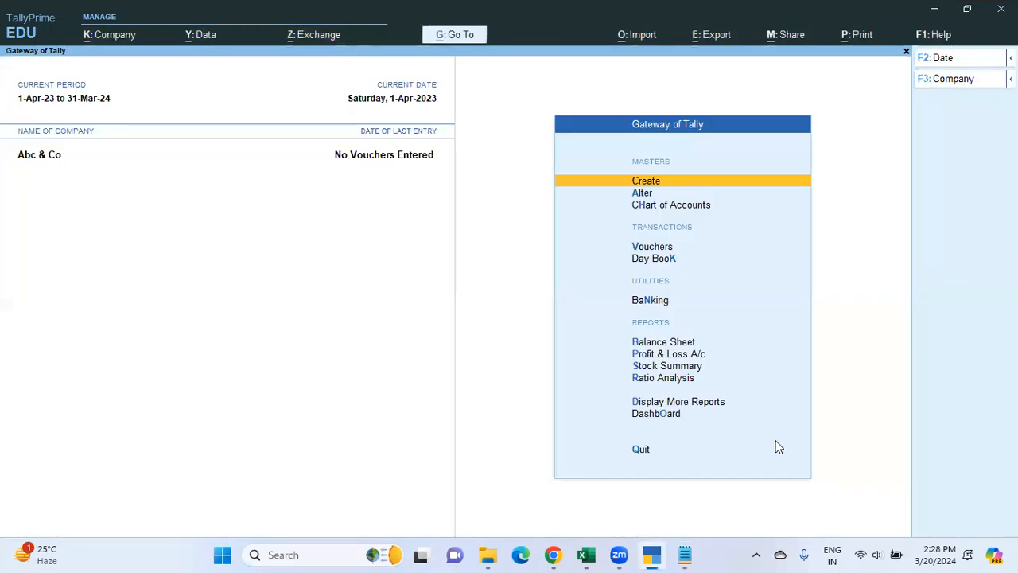
{"action": "key", "text": "Down"}
{"action": "key", "text": "Down"}
{"action": "key", "text": "Down"}
{"action": "key", "text": "Down"}
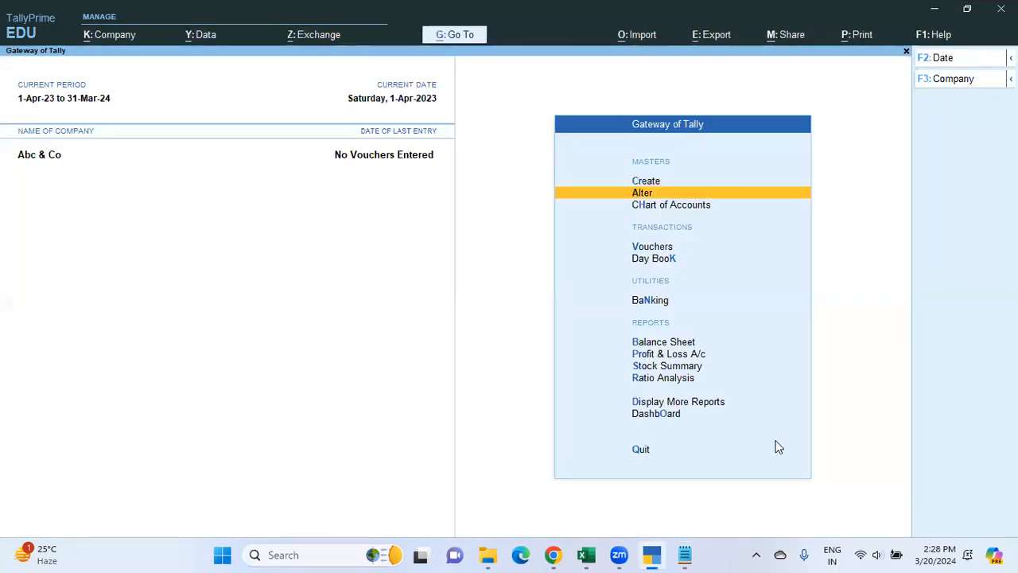
{"action": "key", "text": "Down"}
{"action": "key", "text": "Down"}
{"action": "key", "text": "Down"}
{"action": "key", "text": "Down"}
{"action": "key", "text": "Down"}
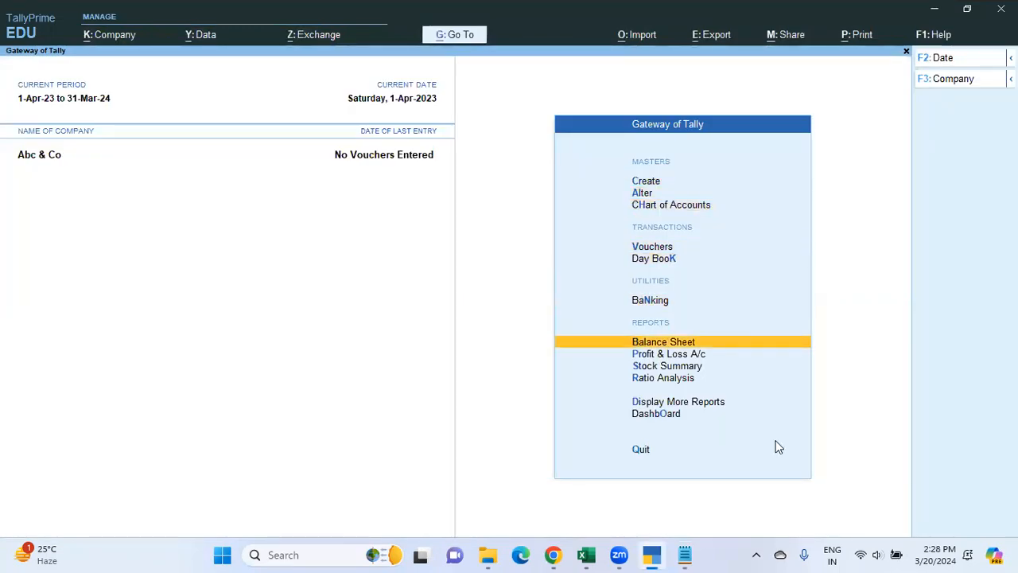
{"action": "key", "text": "Up"}
{"action": "key", "text": "Up"}
{"action": "key", "text": "Up"}
{"action": "key", "text": "Up"}
{"action": "key", "text": "Up"}
{"action": "key", "text": "Up"}
Step: Open the Stock Summary report and switch it to the stock item-wise view
{"action": "key", "text": "Down"}
{"action": "key", "text": "Down"}
{"action": "key", "text": "Down"}
{"action": "key", "text": "Down"}
{"action": "key", "text": "Down"}
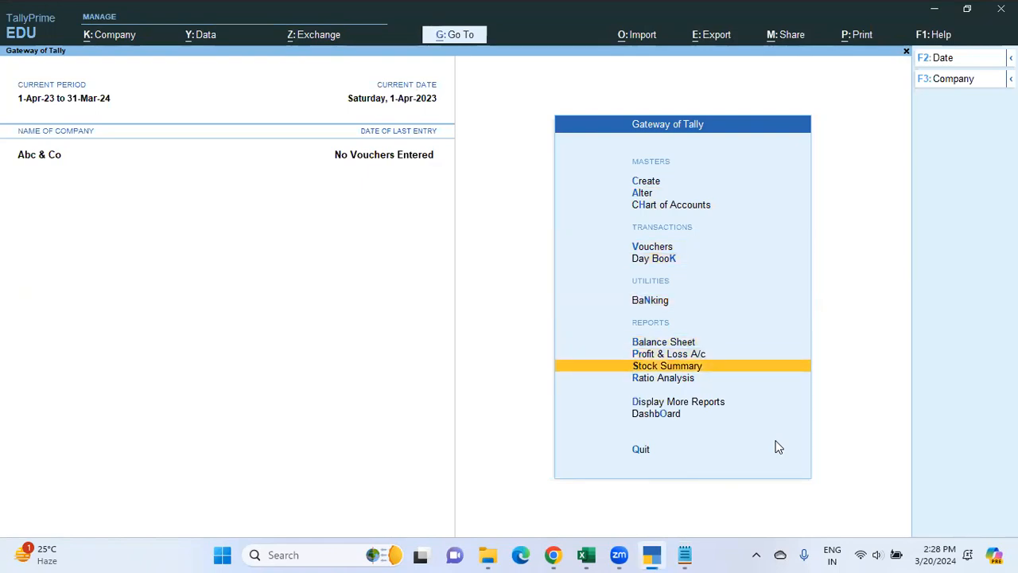
{"action": "key", "text": "Down"}
{"action": "key", "text": "Up"}
{"action": "key", "text": "Up"}
{"action": "key", "text": "Down"}
{"action": "key", "text": "Return"}
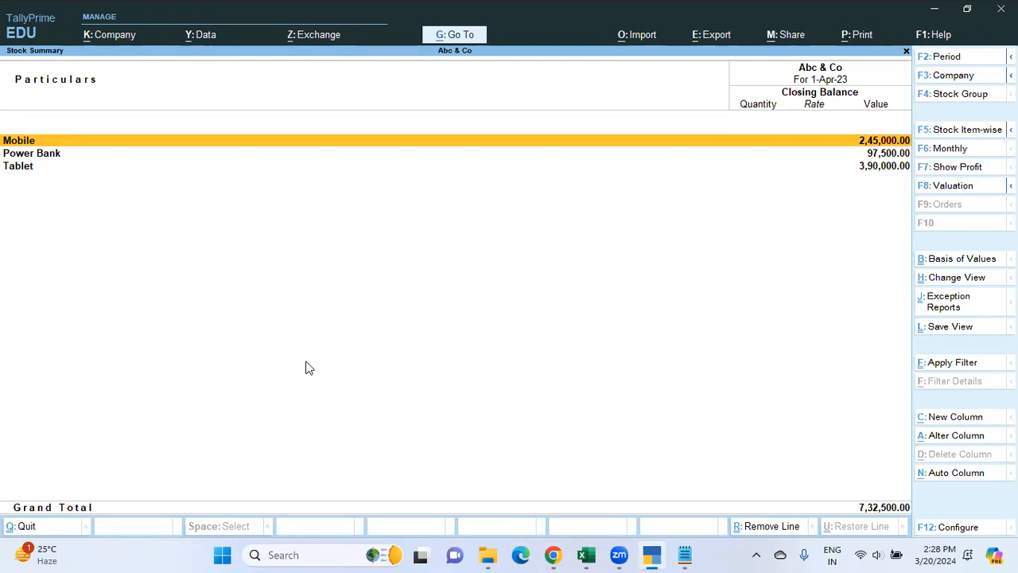
{"action": "left_click", "coordinate": [958, 133]}
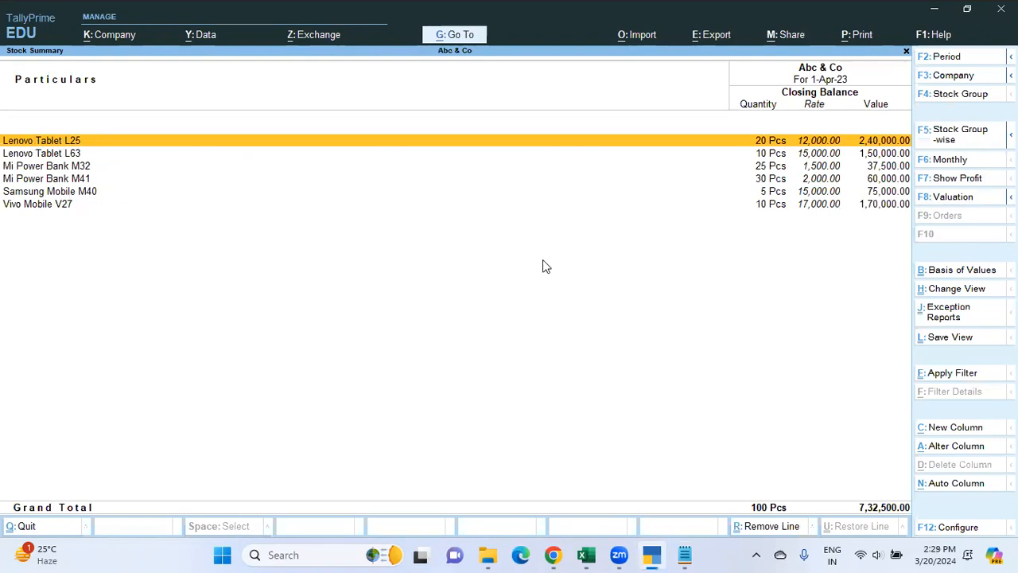
Step: Examine the closing quantity, rate and value of each item in the Stock Summary, and close the report
{"action": "key", "text": "Down"}
{"action": "key", "text": "Down"}
{"action": "key", "text": "Down"}
{"action": "key", "text": "Down"}
{"action": "key", "text": "Up"}
{"action": "key", "text": "Up"}
{"action": "key", "text": "Up"}
{"action": "key", "text": "Up"}
{"action": "key", "text": "Down"}
{"action": "key", "text": "Down"}
{"action": "key", "text": "Down"}
{"action": "key", "text": "Down"}
{"action": "key", "text": "Up"}
{"action": "key", "text": "Up"}
{"action": "key", "text": "Up"}
{"action": "key", "text": "Up"}
{"action": "key", "text": "Down"}
{"action": "key", "text": "Down"}
{"action": "key", "text": "Down"}
{"action": "key", "text": "Down"}
{"action": "key", "text": "Down"}
{"action": "key", "text": "Up"}
{"action": "key", "text": "Up"}
{"action": "key", "text": "Up"}
{"action": "key", "text": "Up"}
{"action": "key", "text": "Up"}
{"action": "key", "text": "Down"}
{"action": "key", "text": "Down"}
{"action": "key", "text": "Down"}
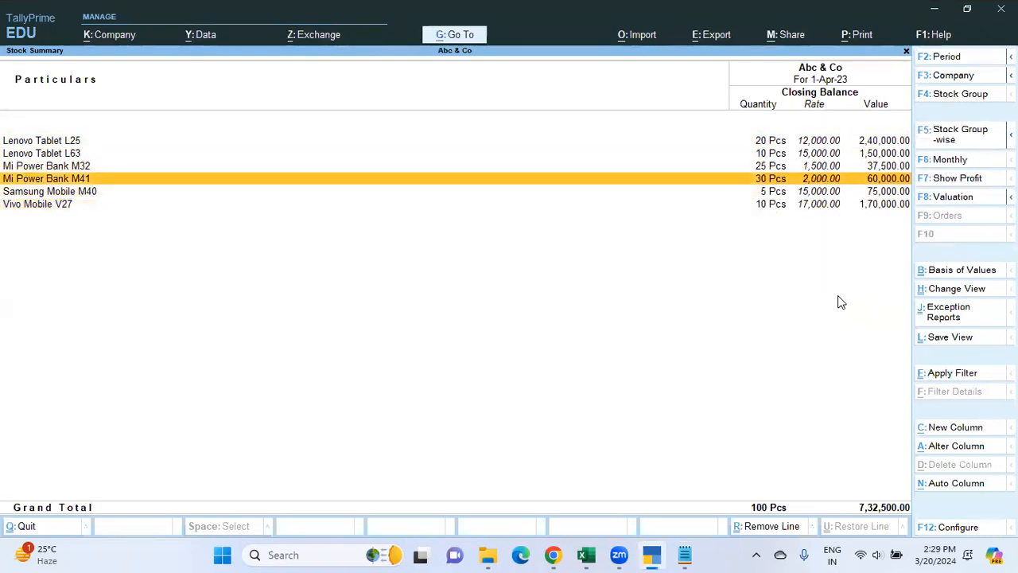
{"action": "key", "text": "Up"}
{"action": "key", "text": "Up"}
{"action": "key", "text": "Up"}
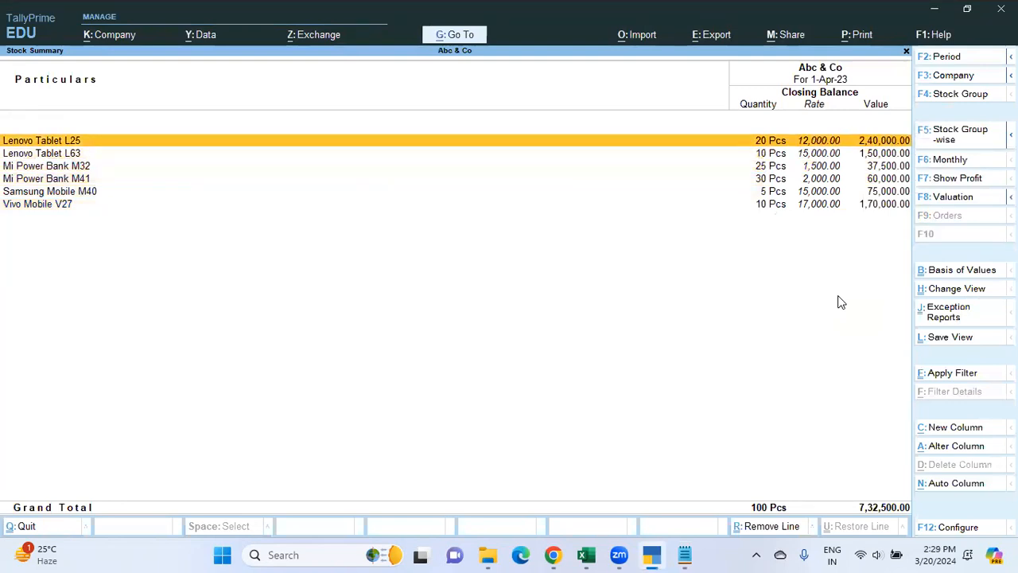
{"action": "key", "text": "Escape"}
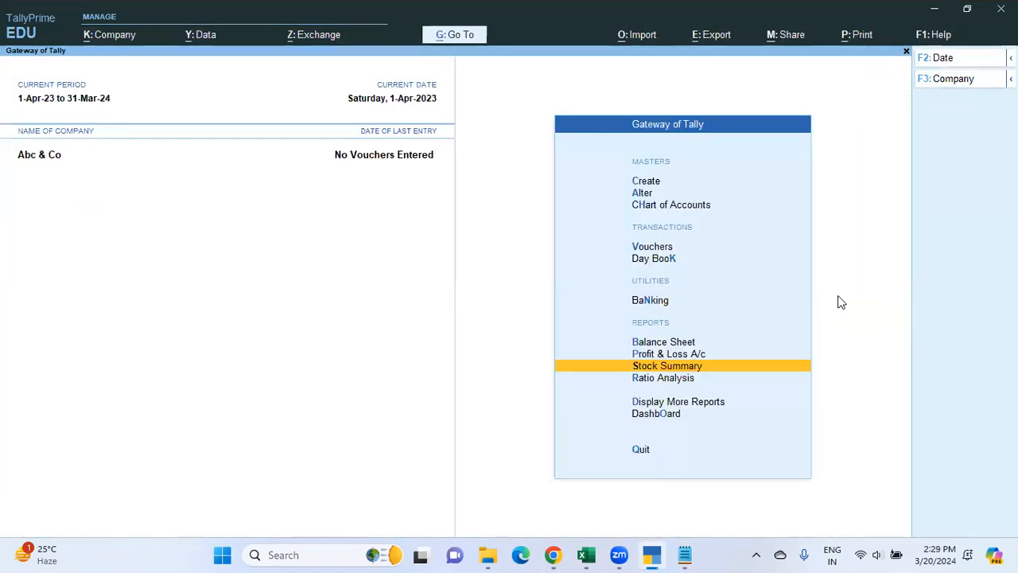
{"action": "key", "text": "Up"}
{"action": "key", "text": "Up"}
{"action": "key", "text": "Up"}
{"action": "key", "text": "Up"}
{"action": "key", "text": "Up"}
{"action": "key", "text": "Up"}
{"action": "key", "text": "Up"}
{"action": "key", "text": "Up"}
{"action": "key", "text": "Escape"}
{"action": "key", "text": "Escape"}
Step: Open the Godowns summary from the Inventory Books among the additional reports
{"action": "key", "text": "d"}
{"action": "key", "text": "Up"}
{"action": "key", "text": "Up"}
{"action": "key", "text": "Up"}
{"action": "key", "text": "Up"}
{"action": "key", "text": "Up"}
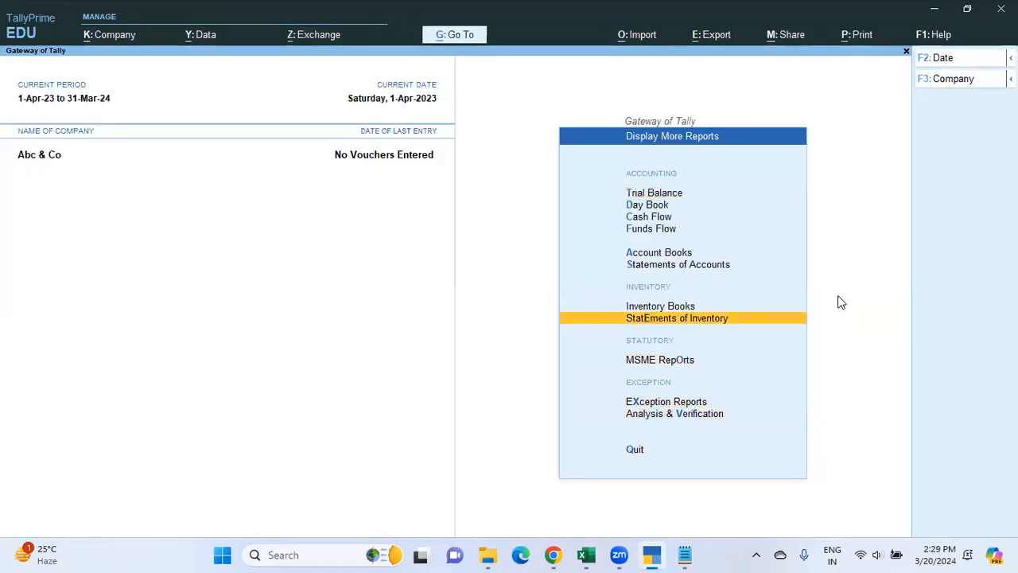
{"action": "key", "text": "Return"}
{"action": "key", "text": "Down"}
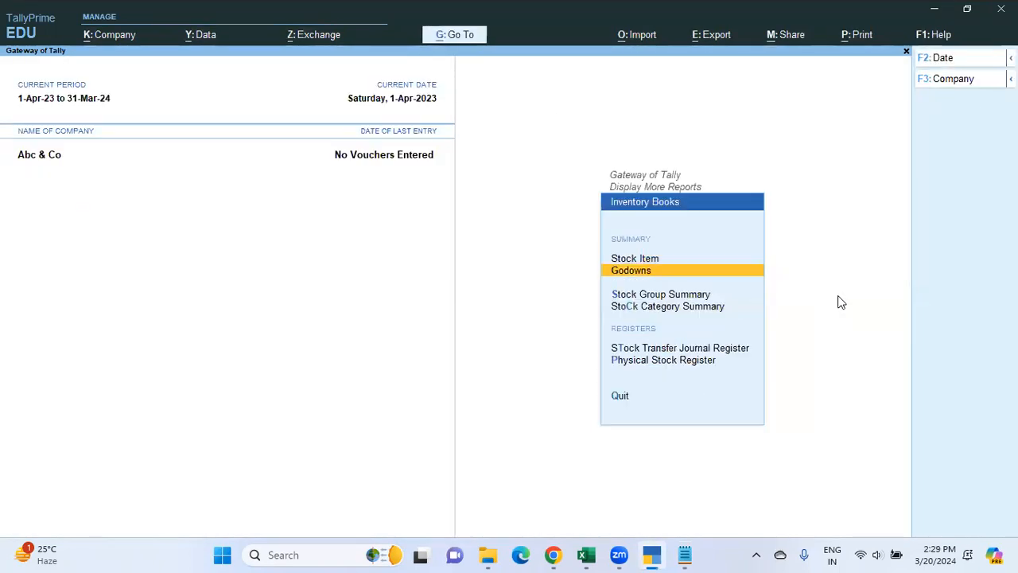
{"action": "key", "text": "Return"}
Step: View the godown summary of Main Location, examine its stock groups, and close the summary
{"action": "key", "text": "Down"}
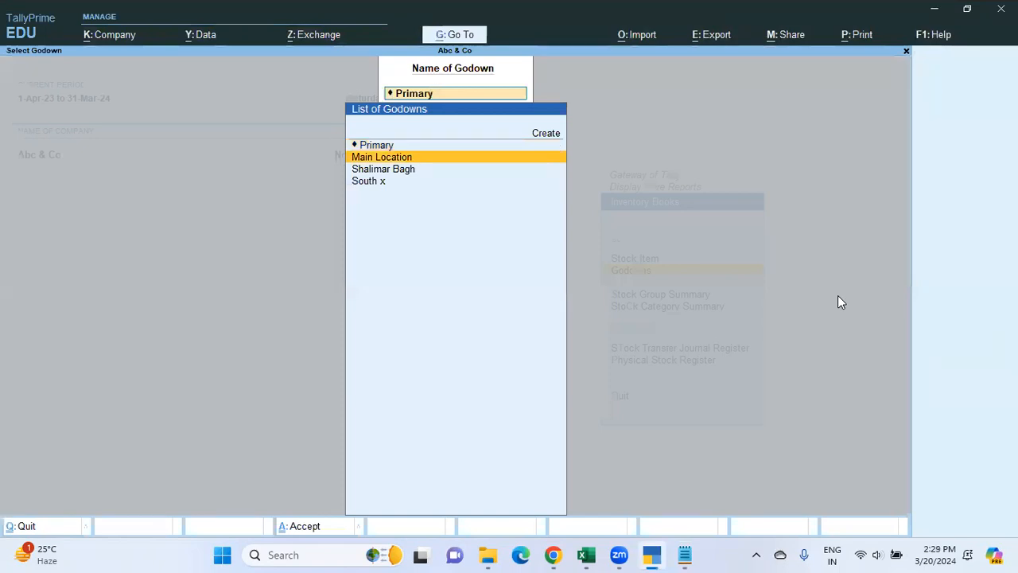
{"action": "key", "text": "Down"}
{"action": "key", "text": "Down"}
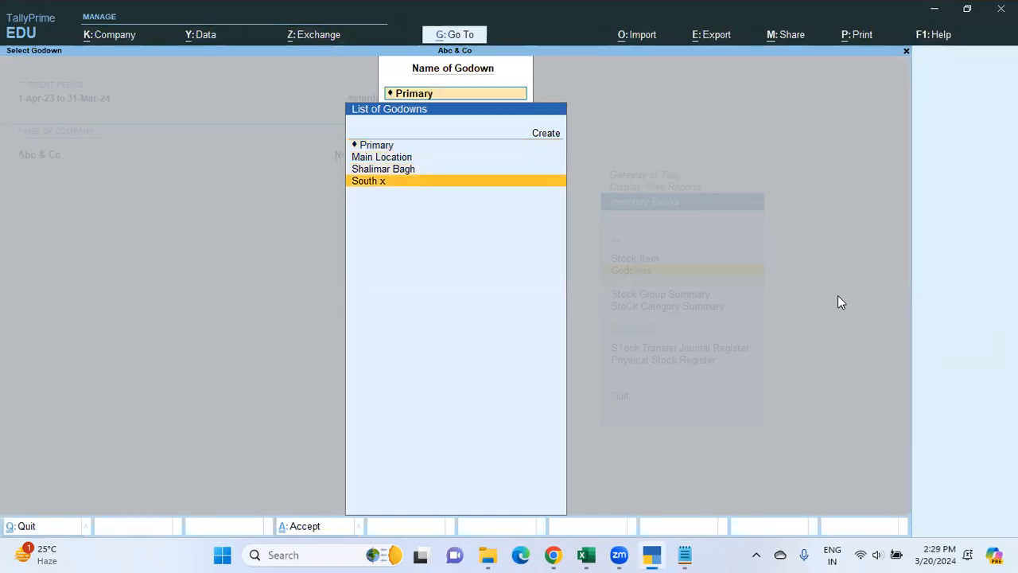
{"action": "key", "text": "Up"}
{"action": "key", "text": "Up"}
{"action": "key", "text": "Return"}
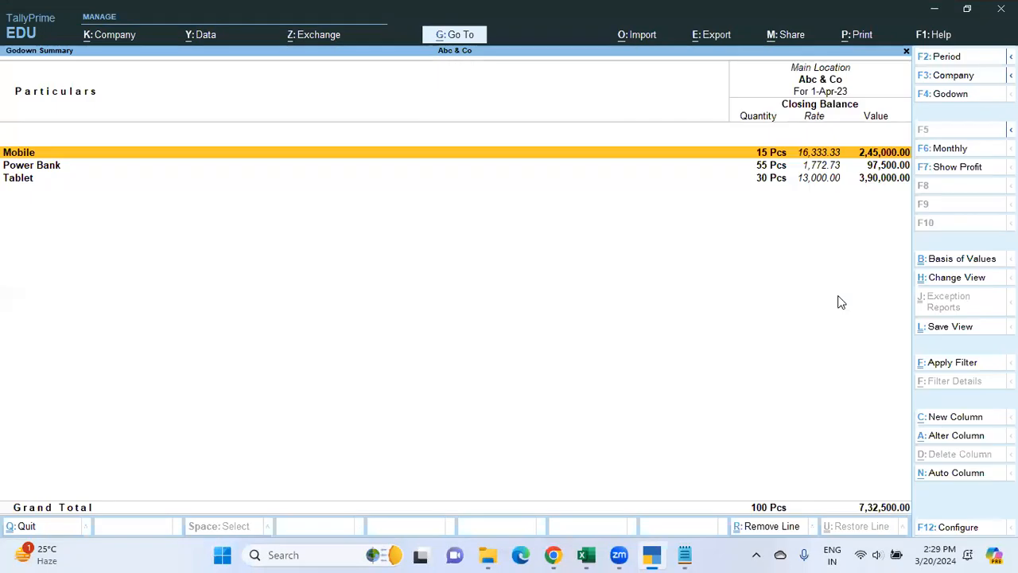
{"action": "key", "text": "Down"}
{"action": "key", "text": "Down"}
{"action": "key", "text": "Up"}
{"action": "key", "text": "Up"}
{"action": "key", "text": "Escape"}
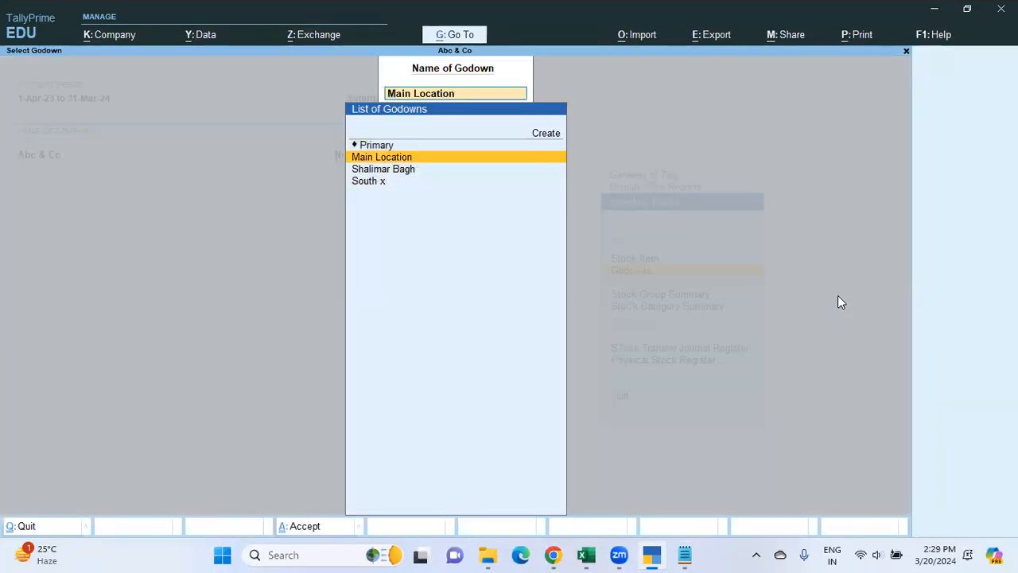
Step: Look over the list of godowns and return to the Gateway of Tally
{"action": "key", "text": "Down"}
{"action": "key", "text": "Down"}
{"action": "key", "text": "Up"}
{"action": "key", "text": "Up"}
{"action": "key", "text": "Down"}
{"action": "key", "text": "Down"}
{"action": "key", "text": "Up"}
{"action": "key", "text": "Up"}
{"action": "key", "text": "Down"}
{"action": "key", "text": "Escape"}
{"action": "key", "text": "Escape"}
{"action": "key", "text": "Escape"}
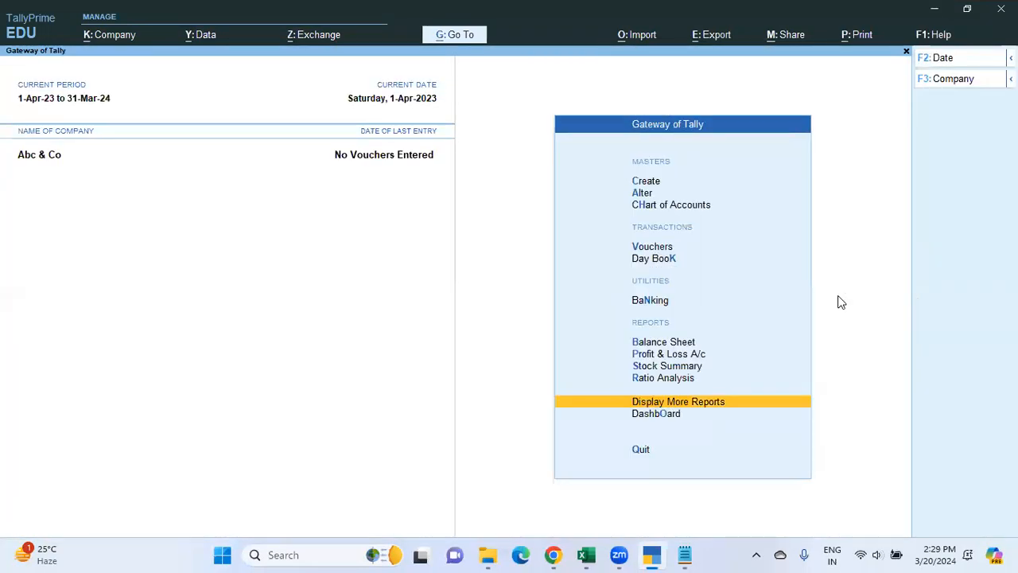
{"action": "key", "text": "Escape"}
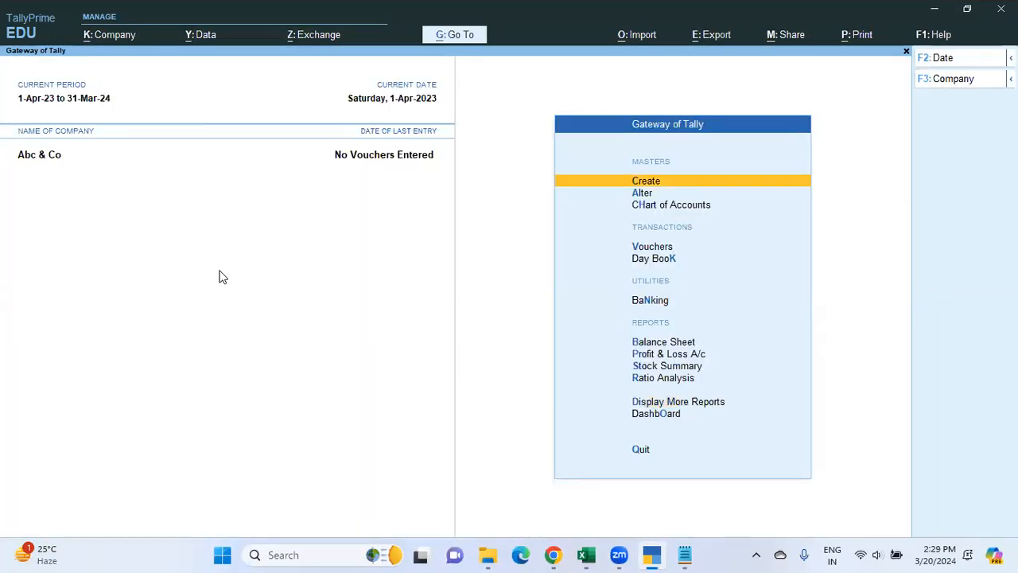
Step: Switch to Notepad and review the whole list of masters, stock items, ledgers and shops
{"action": "left_click", "coordinate": [685, 555]}
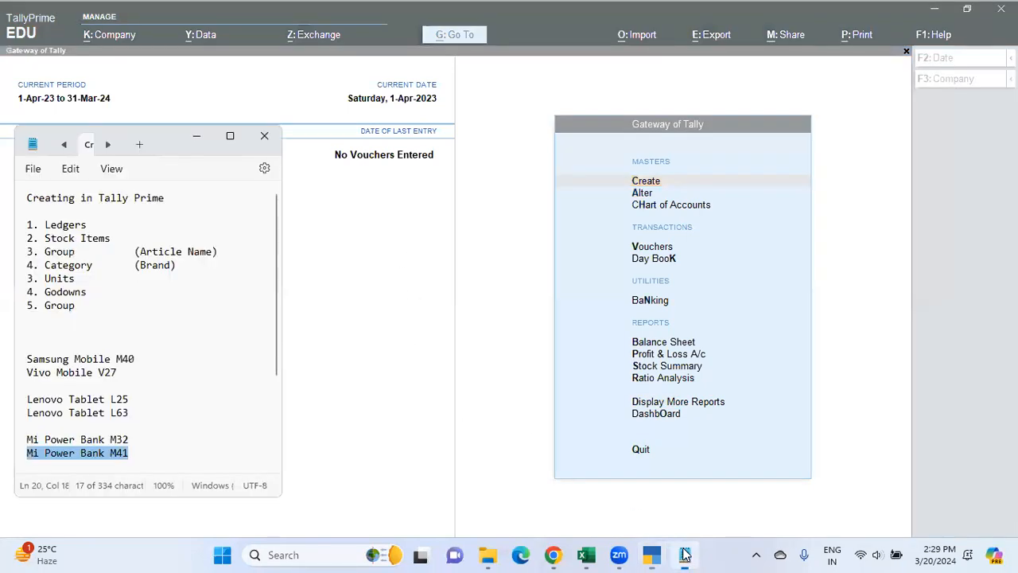
{"action": "left_click", "coordinate": [221, 265]}
{"action": "left_click_drag", "start_coordinate": [276, 270], "coordinate": [273, 220]}
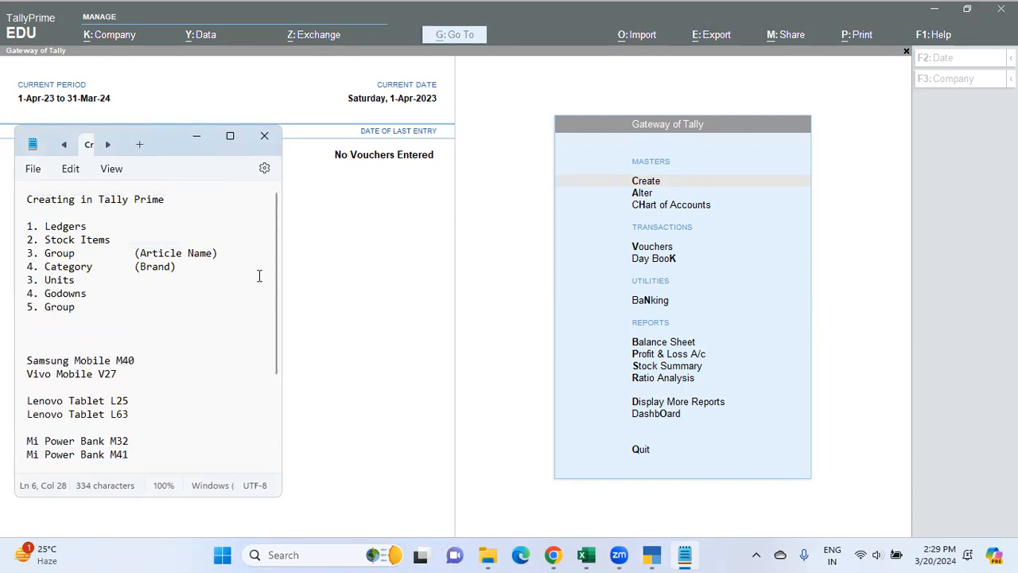
{"action": "left_click_drag", "start_coordinate": [278, 272], "coordinate": [267, 363]}
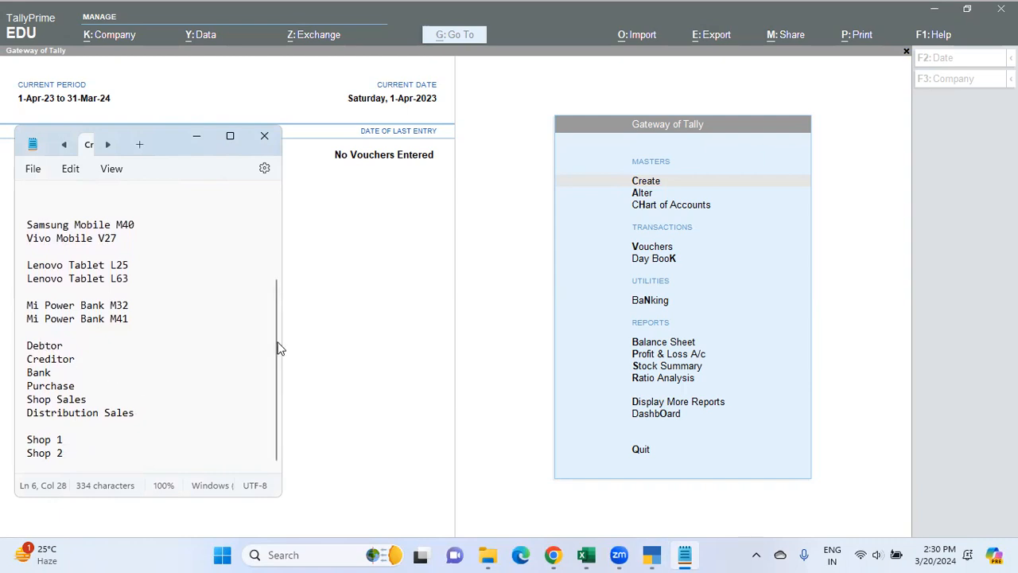
{"action": "left_click_drag", "start_coordinate": [271, 368], "coordinate": [271, 221]}
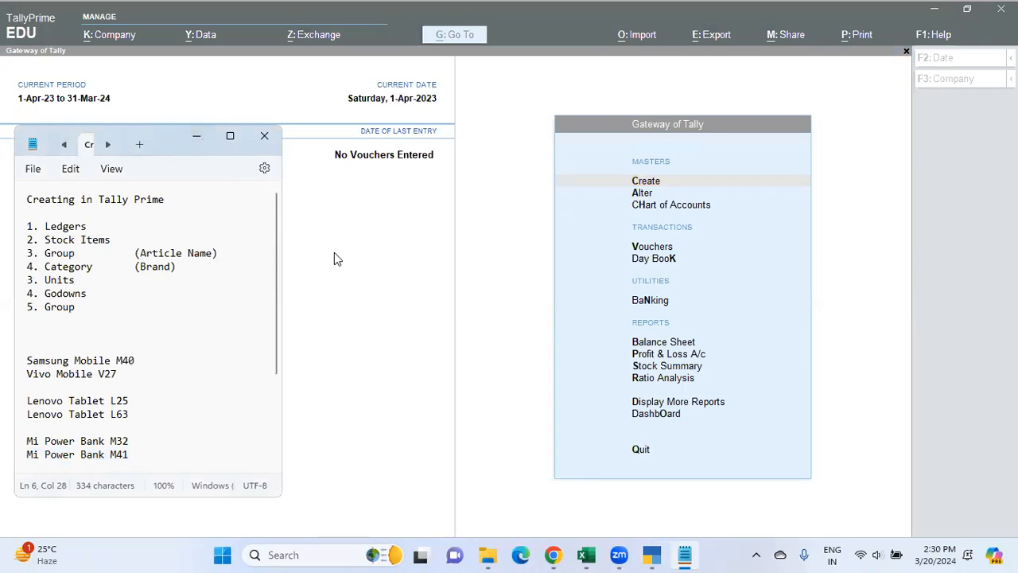
{"action": "left_click", "coordinate": [381, 282]}
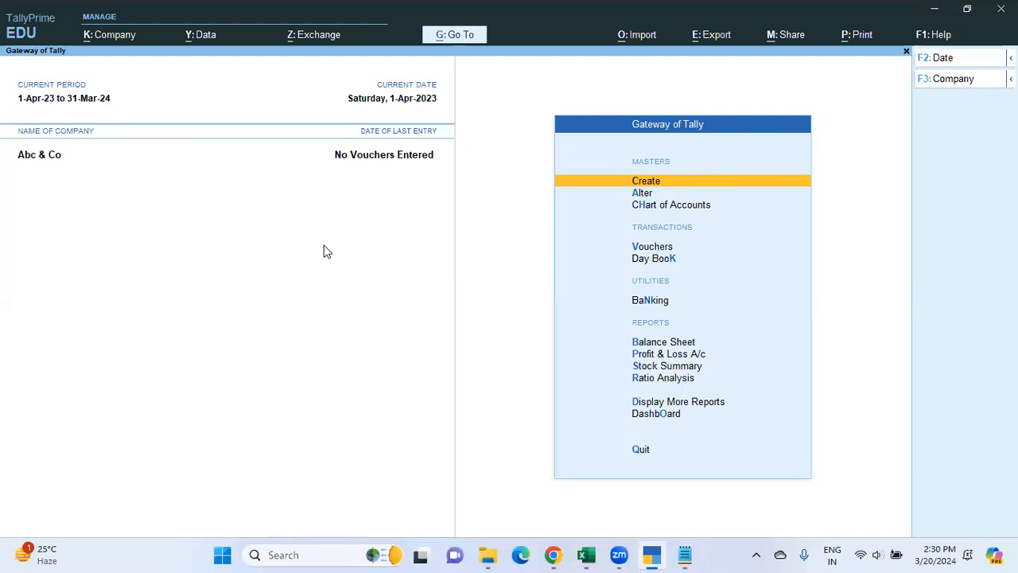
{"action": "left_click", "coordinate": [684, 555]}
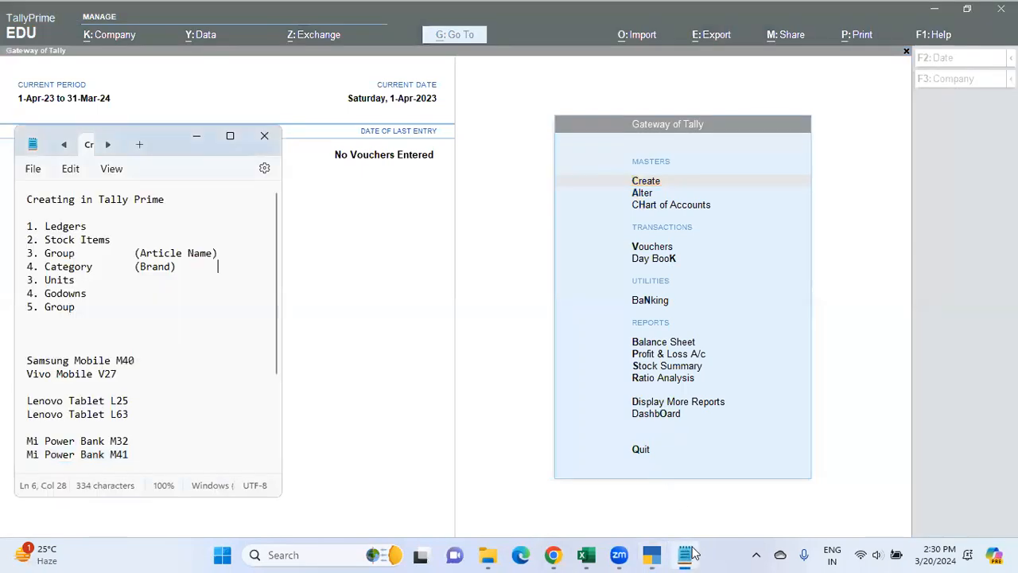